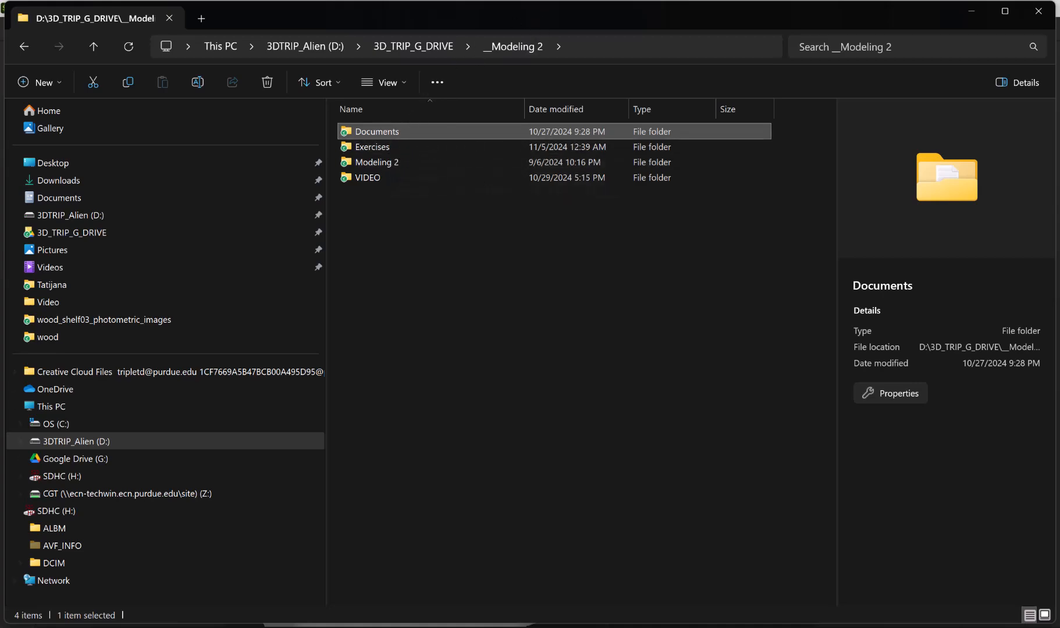
Browse to the brick texture folder at D:\3D_TRIP_G_DRIVE\__Texture\walls\brick
double_click(534, 8)
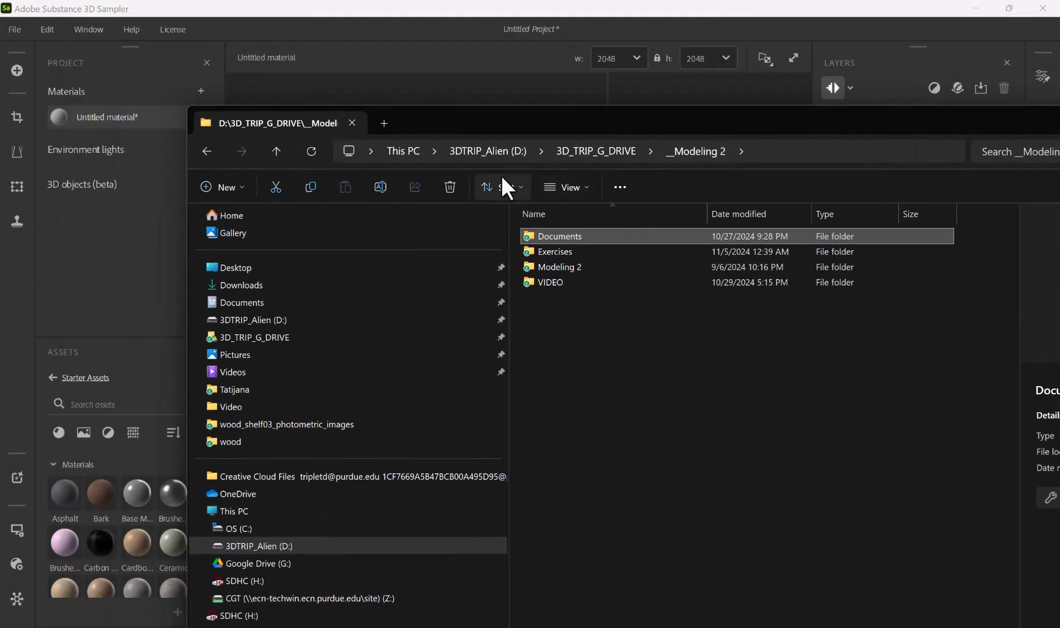
left_click(494, 151)
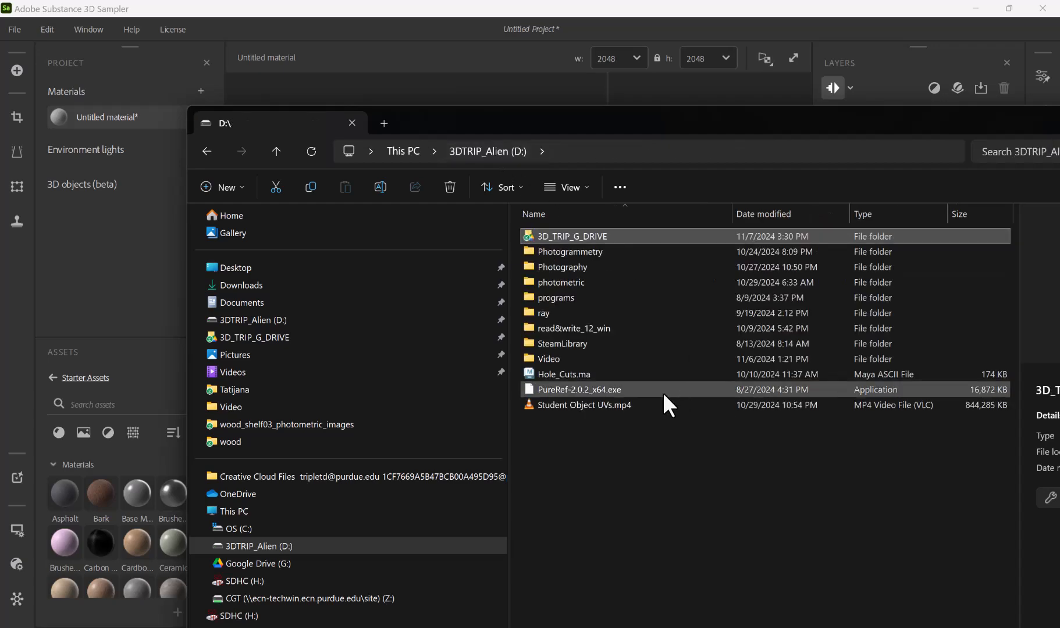
double_click(587, 236)
scroll(586, 418, "down", 5)
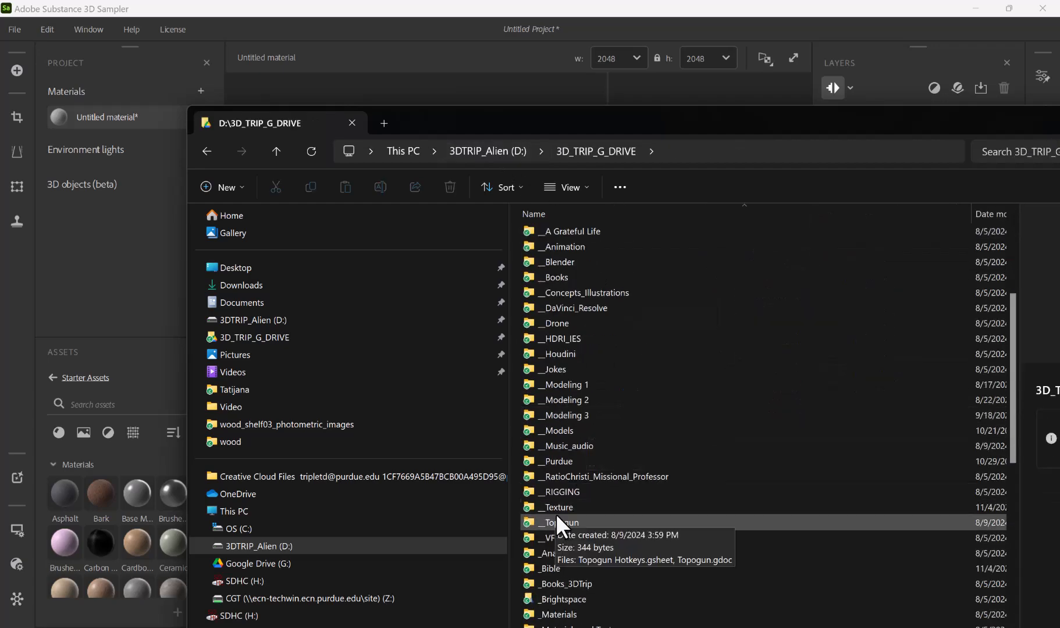
scroll(565, 511, "down", 3)
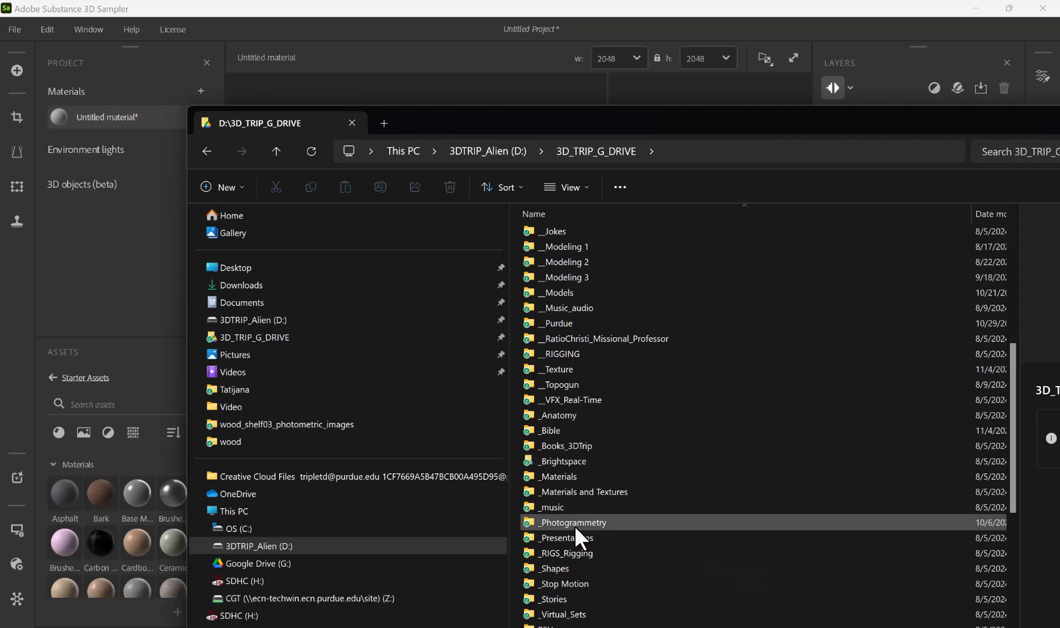
scroll(594, 547, "down", 2)
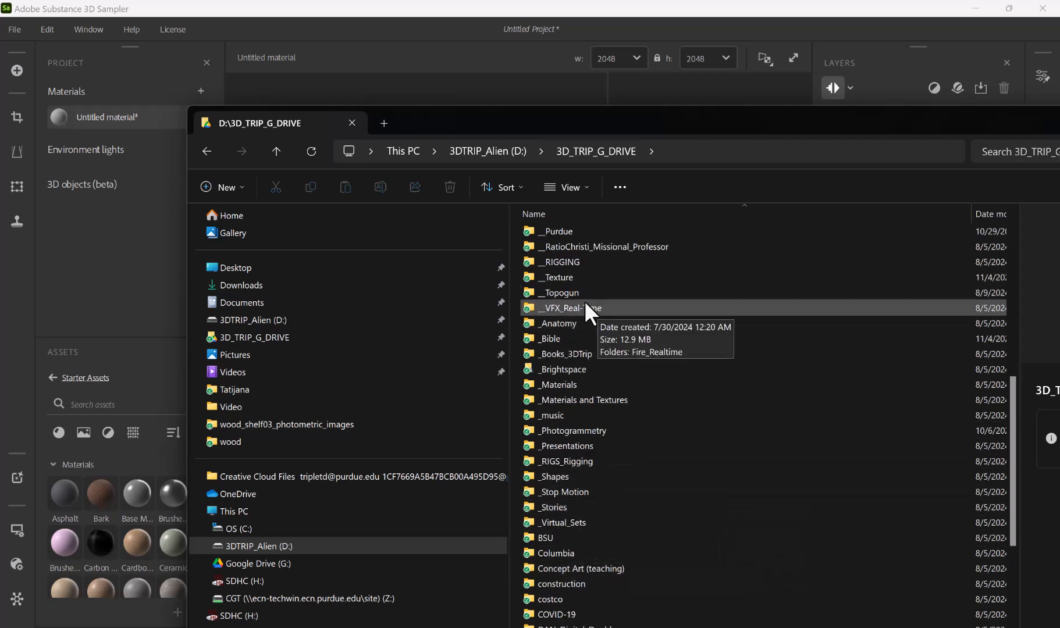
double_click(576, 279)
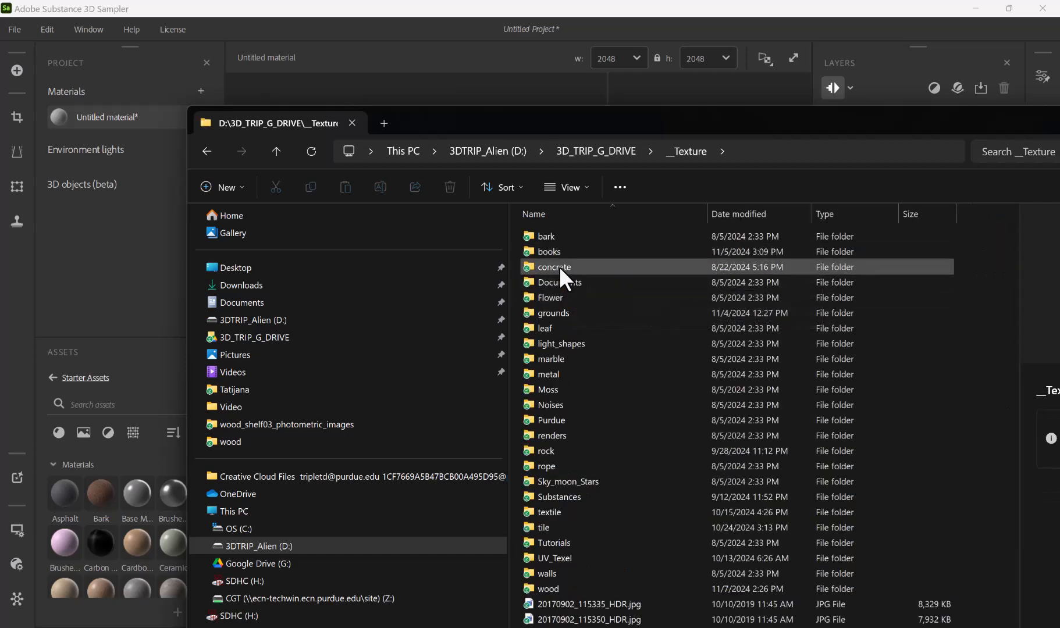
double_click(558, 575)
double_click(551, 236)
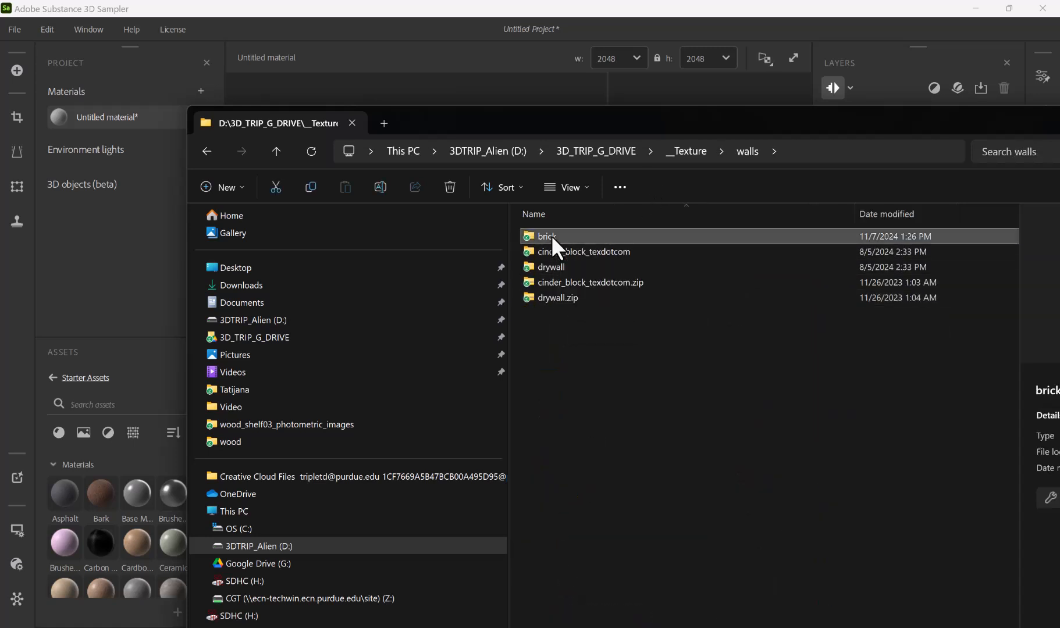
Add brick_Stewart_skewed.jpg from the folder to the material's layers in Substance 3D Sampler and minimize the file window
left_click(572, 274)
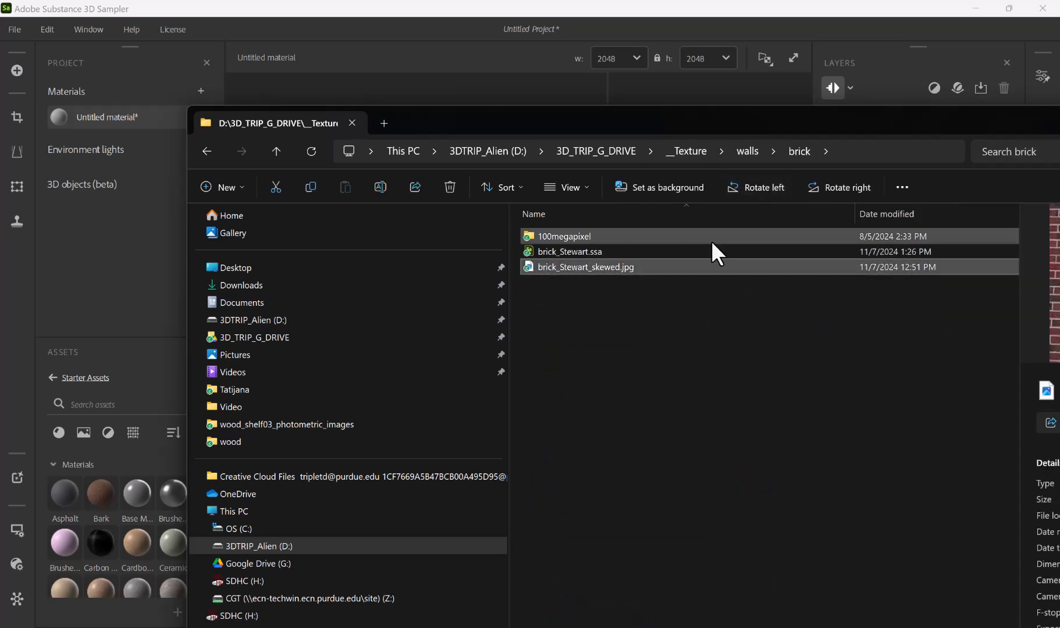
left_click_drag(751, 116, 984, 267)
left_click_drag(812, 250, 947, 231)
left_click_drag(932, 352, 466, 343)
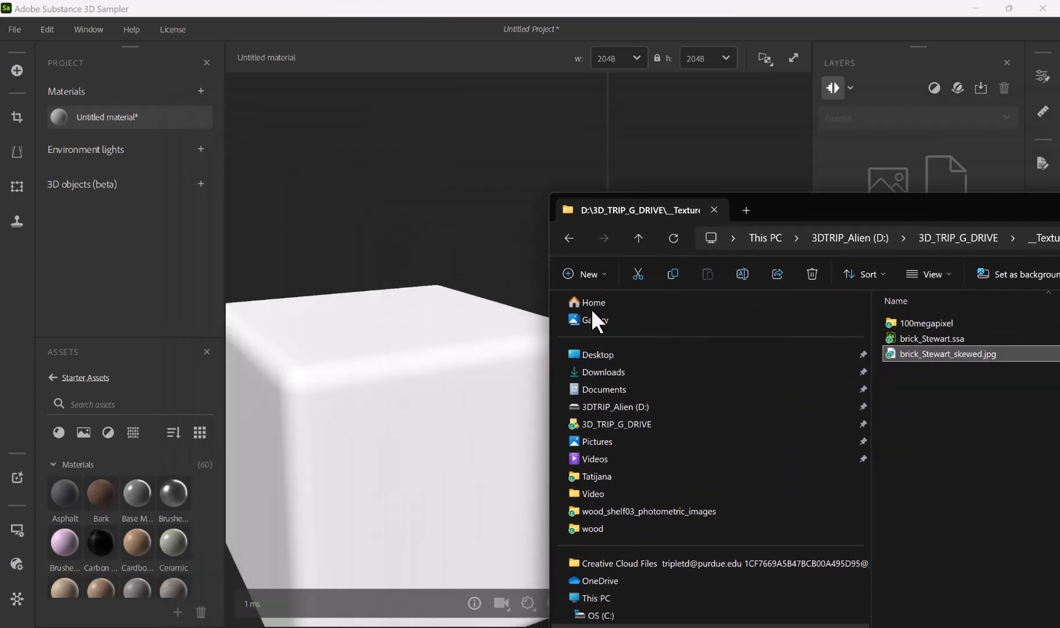
left_click_drag(969, 217, 757, 212)
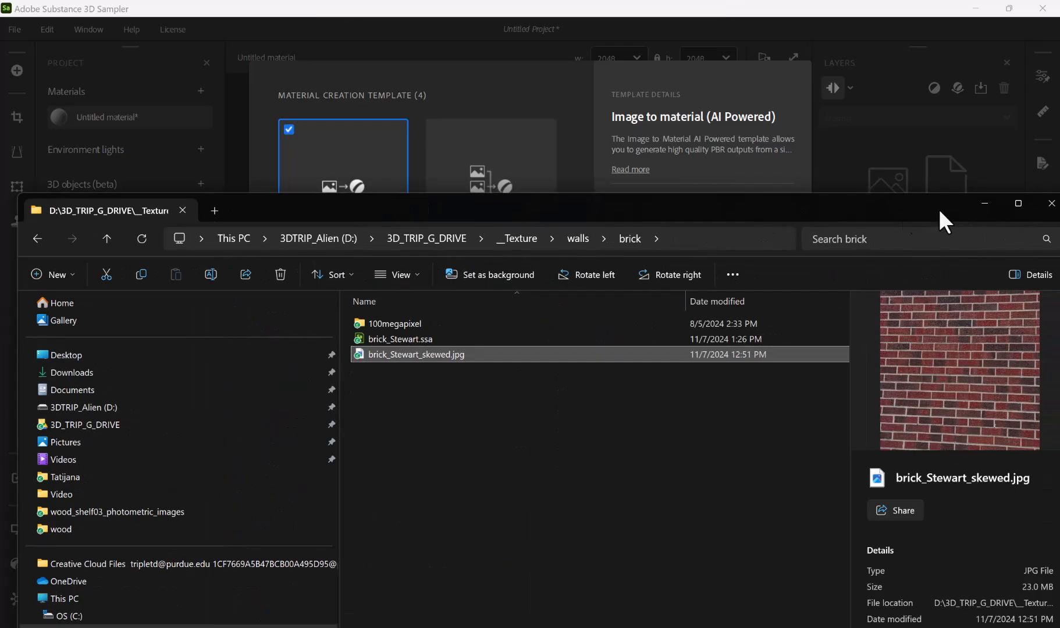
left_click(983, 206)
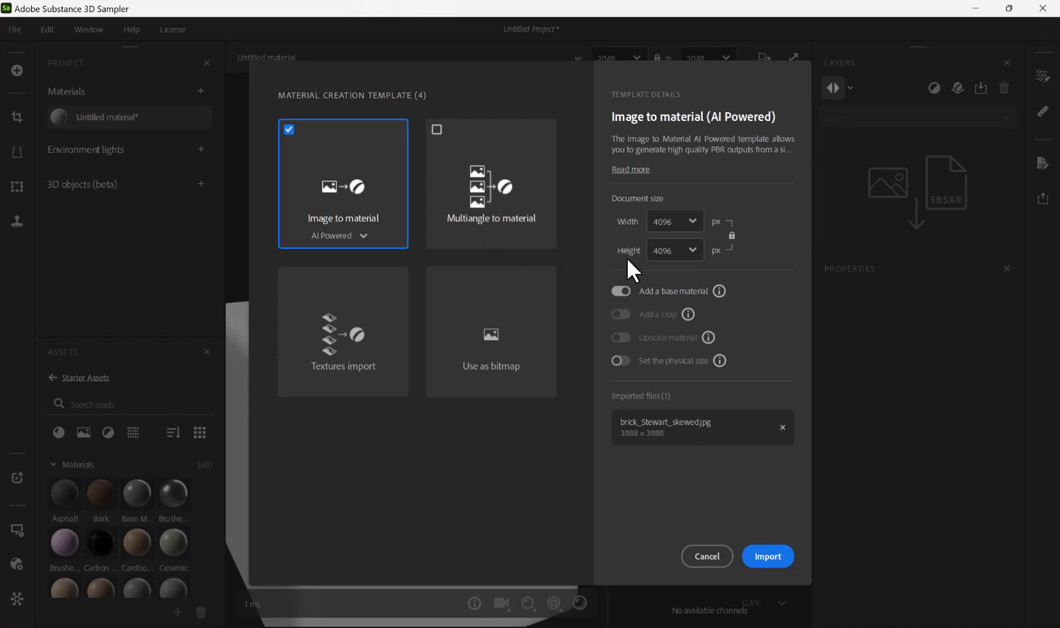
Import the brick photo with the AI-powered Image to material template at a document size of 2048 × 2048 px
left_click(696, 221)
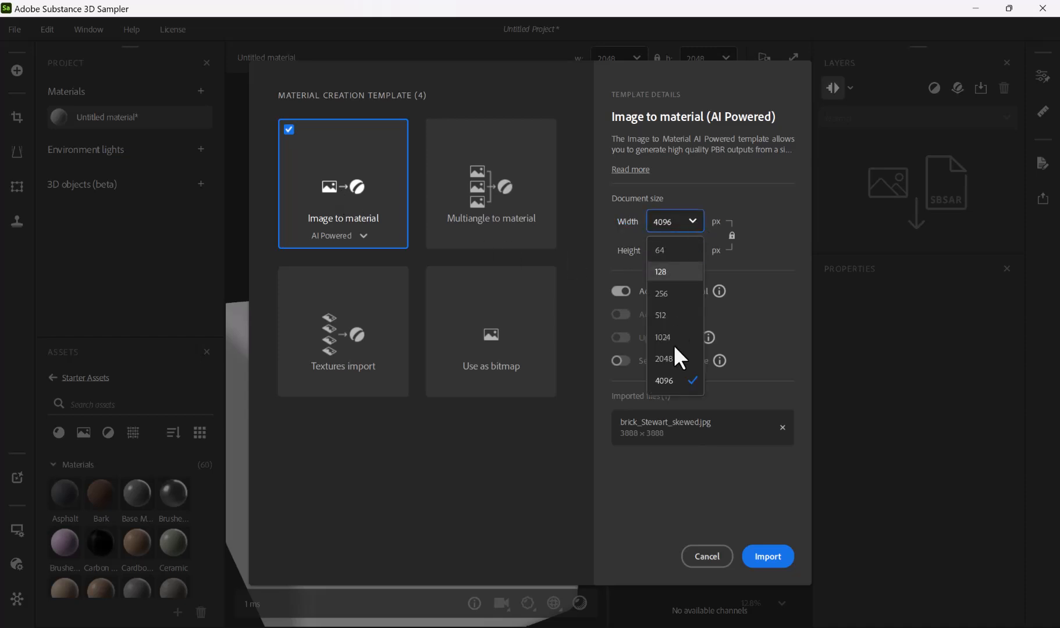
left_click(669, 357)
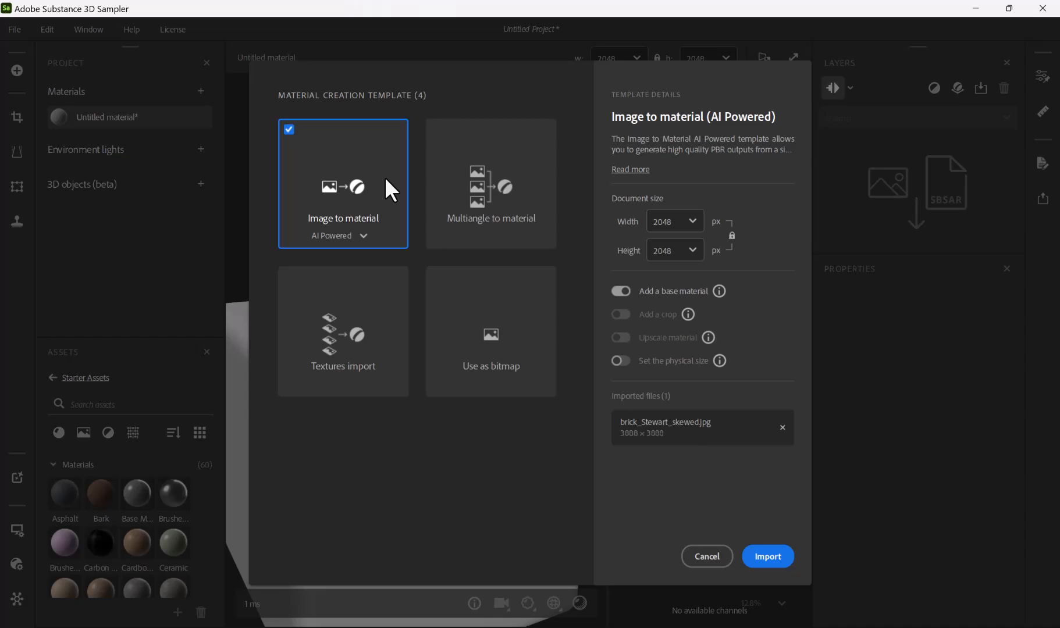
left_click(768, 557)
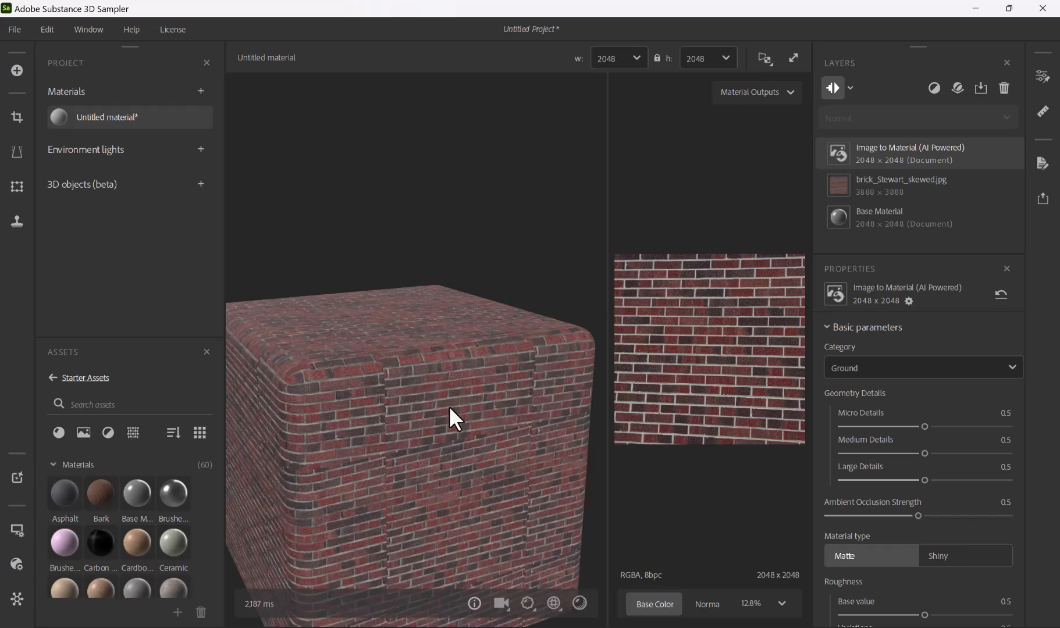
Set the texture tiling of the 3D preview cube to 3
scroll(449, 405, "up", 5)
left_click_drag(449, 404, 423, 370)
scroll(432, 379, "down", 5)
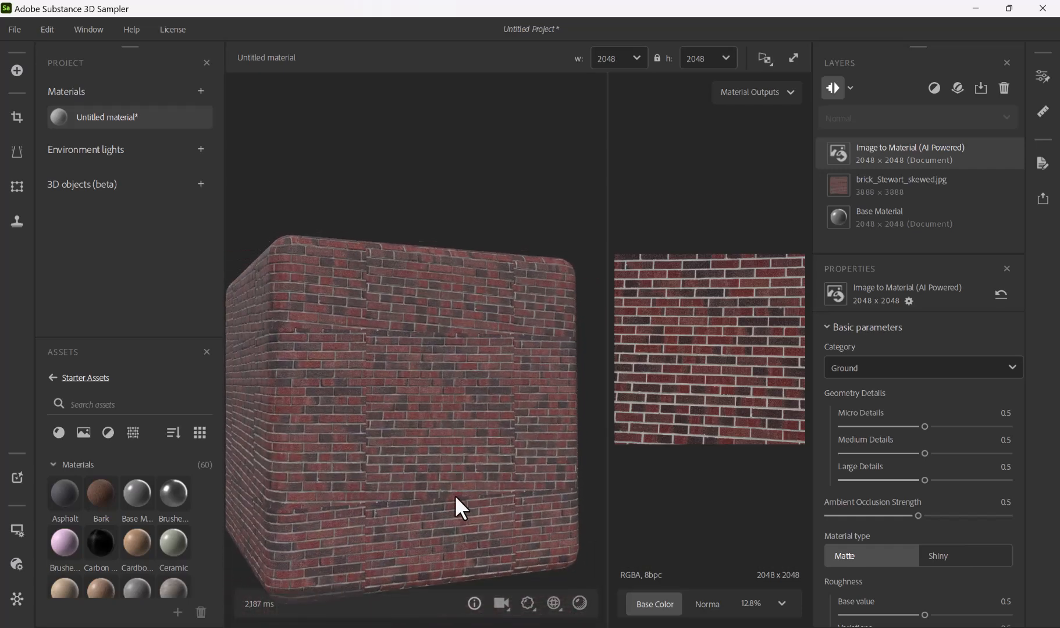
left_click(554, 604)
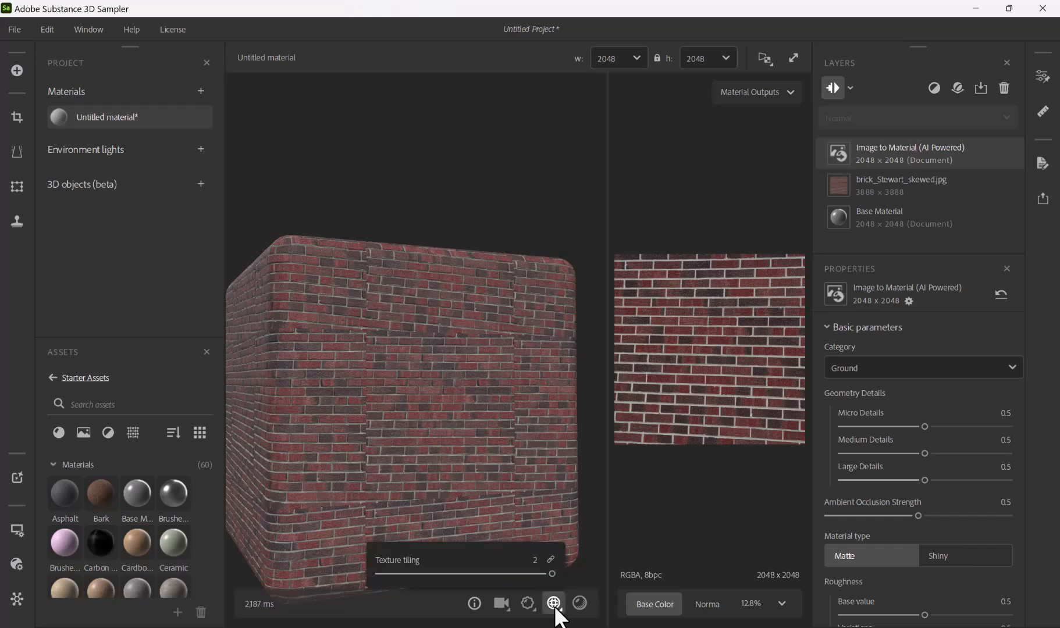
mouse_move(551, 573)
left_mouse_down()
mouse_move(369, 573)
mouse_move(571, 578)
left_mouse_up()
left_click(534, 560)
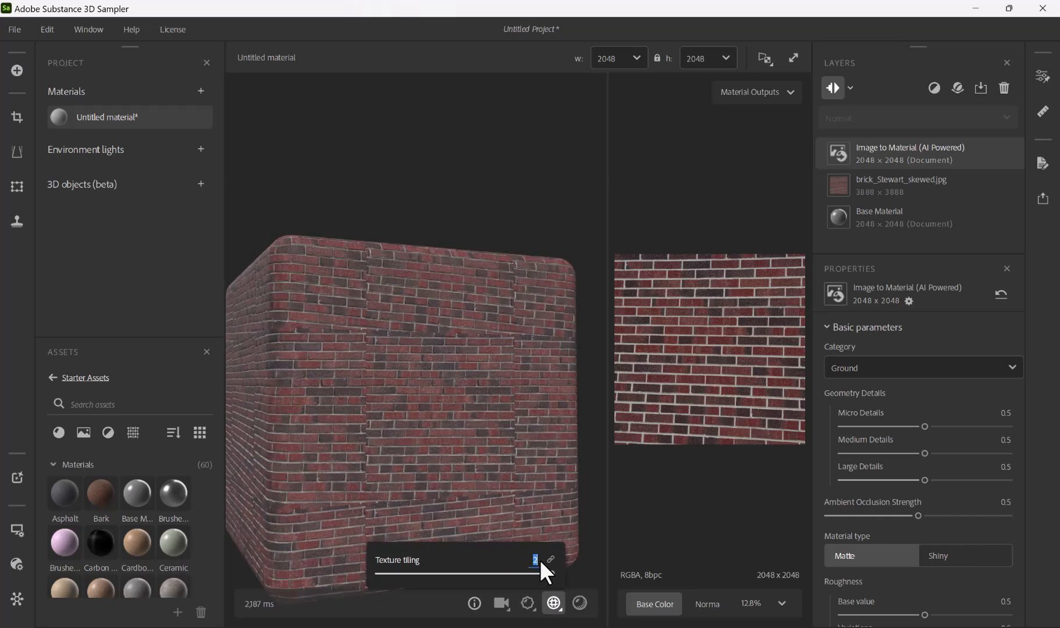
type("3")
key("Return")
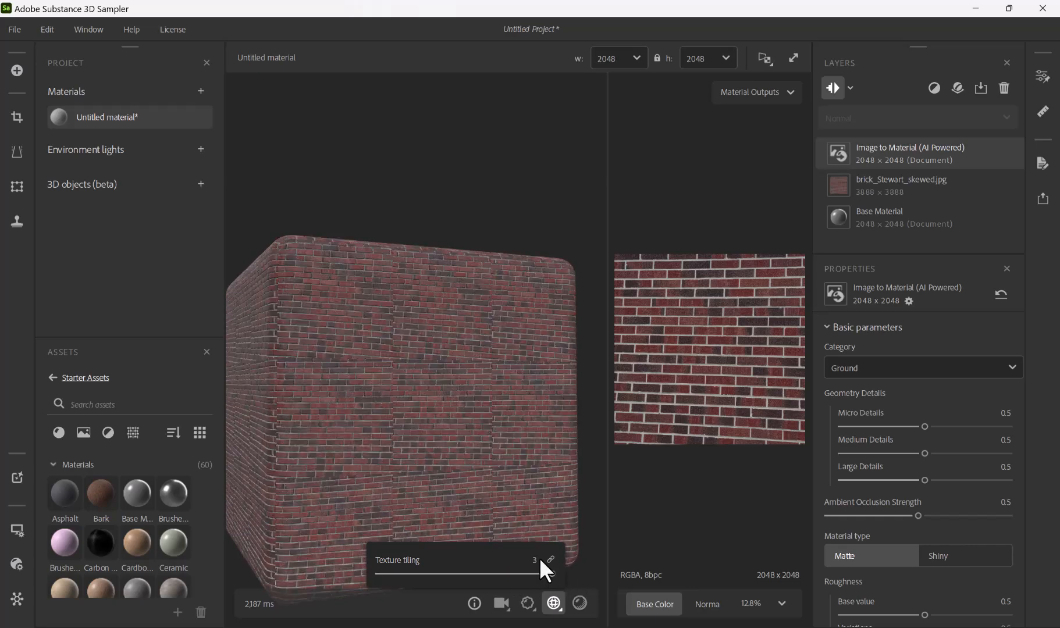
Return the 3D preview's texture tiling to 2
left_click(534, 561)
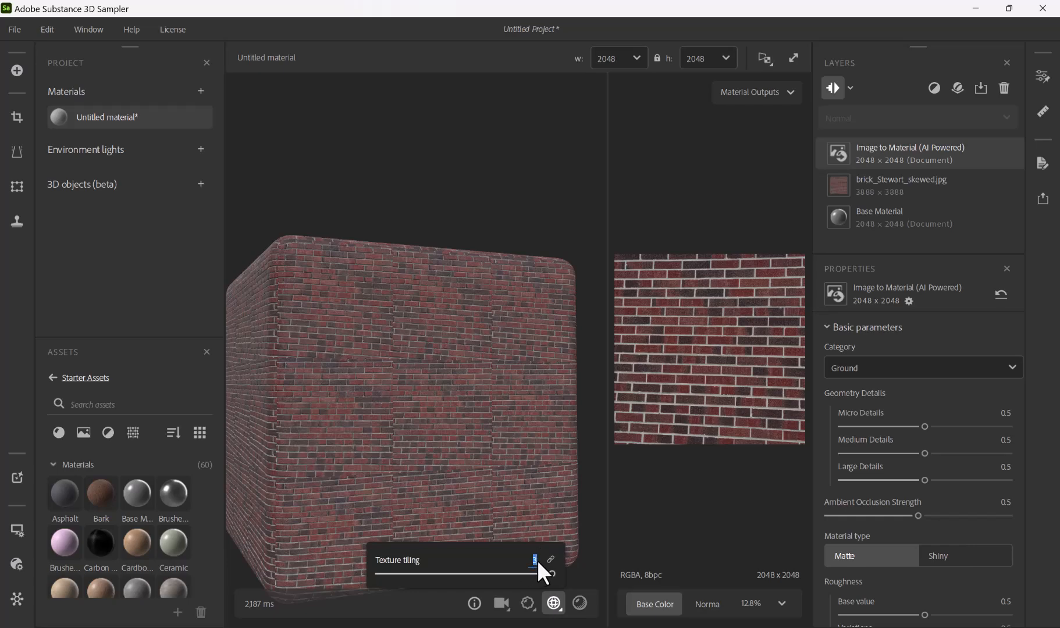
type("2")
key("Return")
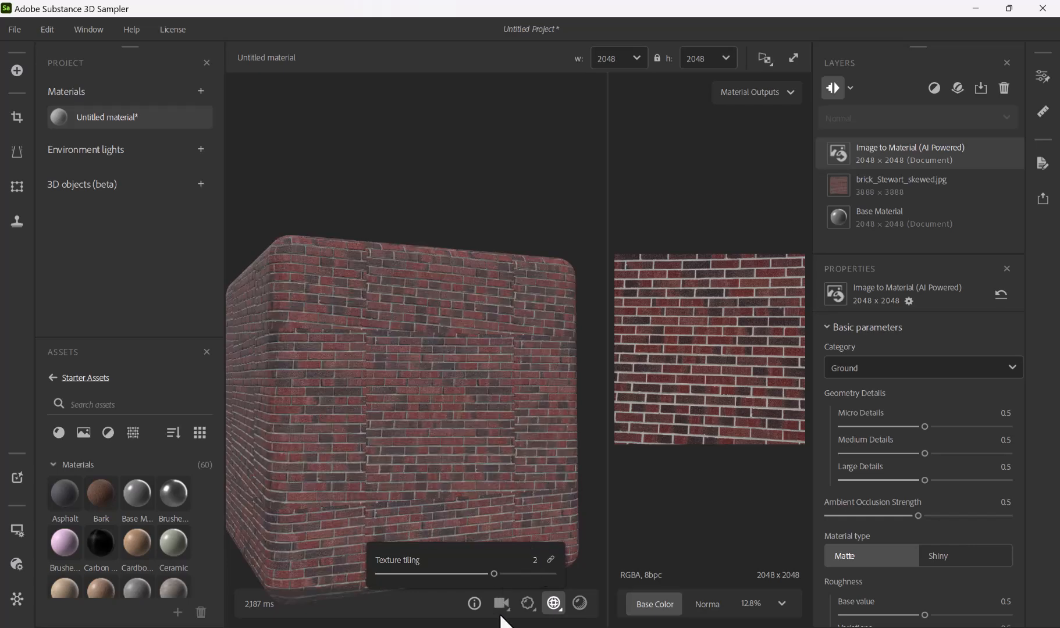
left_click_drag(545, 402, 542, 421)
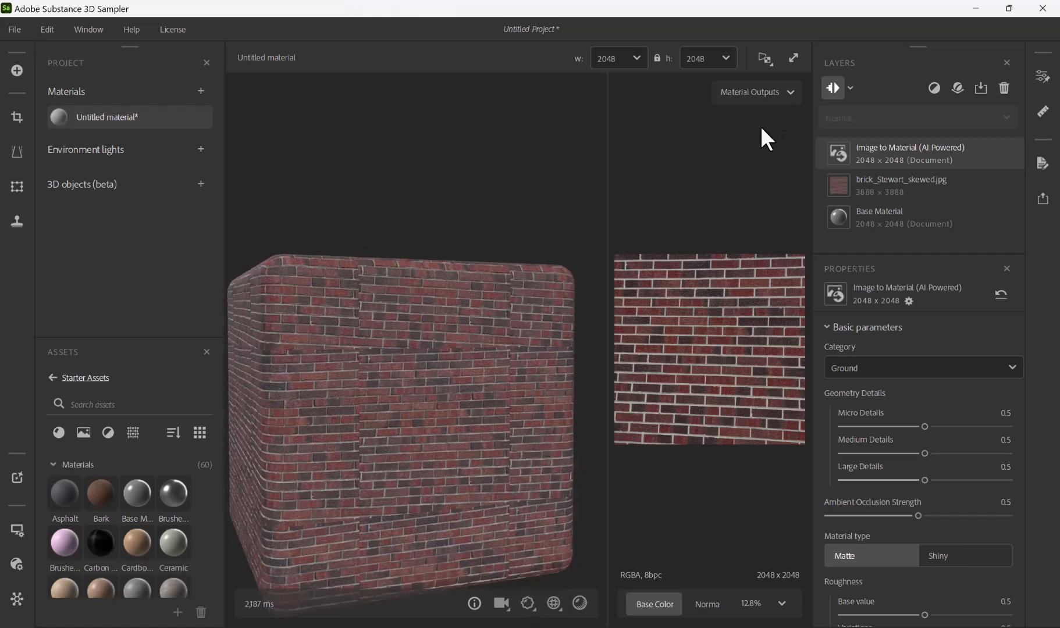
Switch the viewport from the split 3D/2D display to the 2D view only
left_click_drag(609, 165, 518, 167)
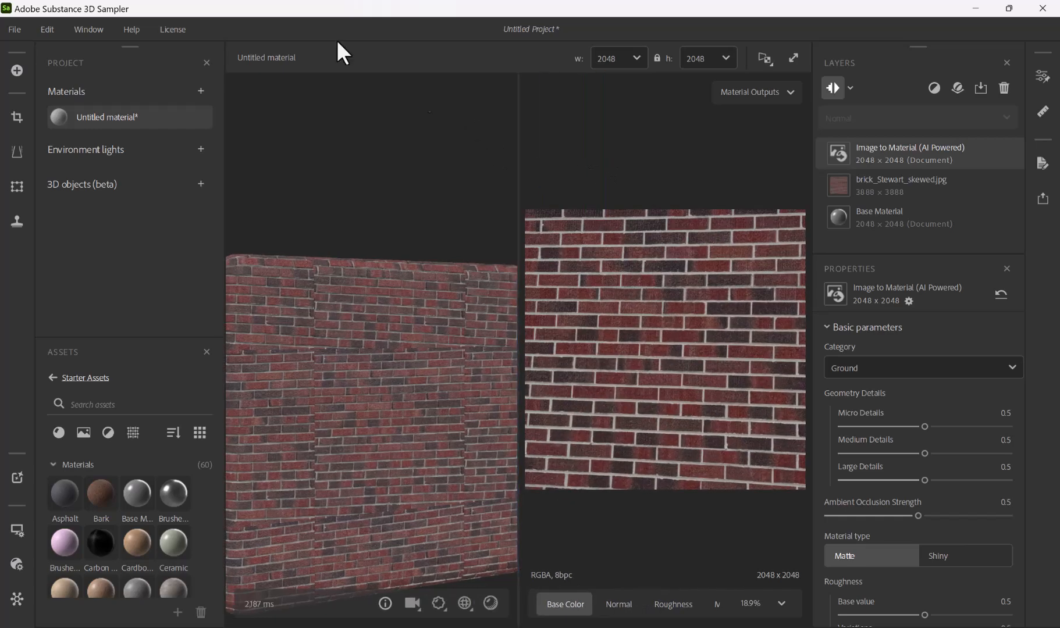
left_click(764, 59)
left_click(766, 59)
left_click(765, 58)
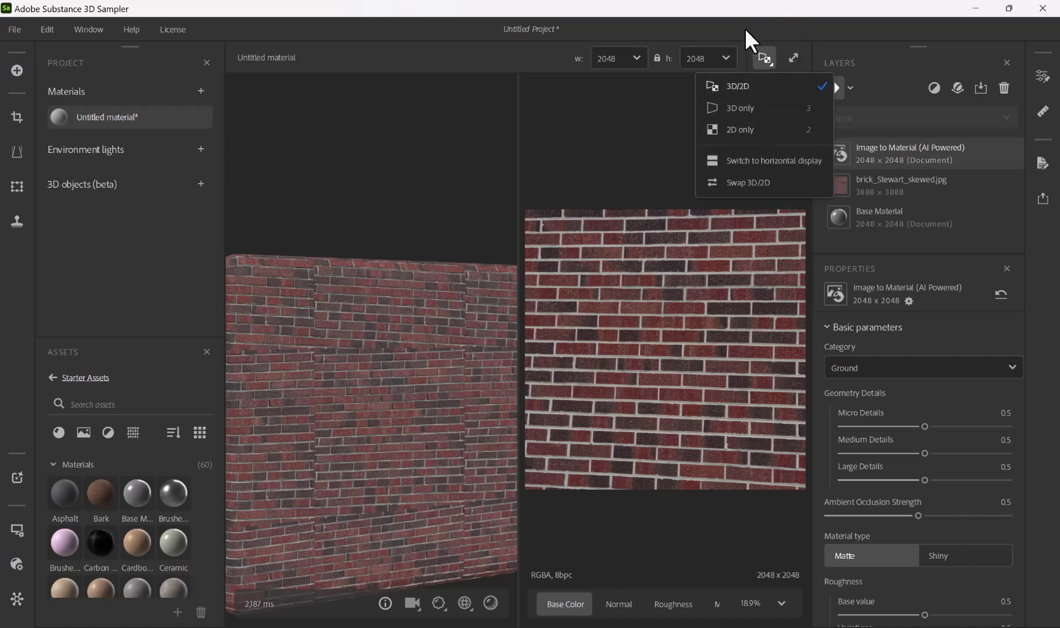
left_click(617, 177)
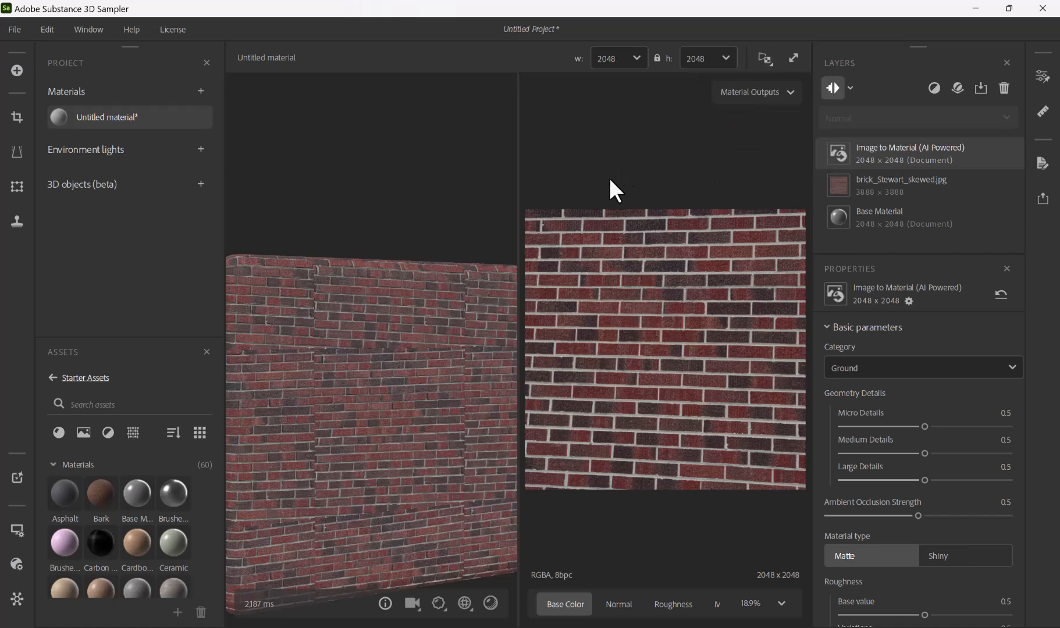
key("2")
scroll(566, 263, "up", 1)
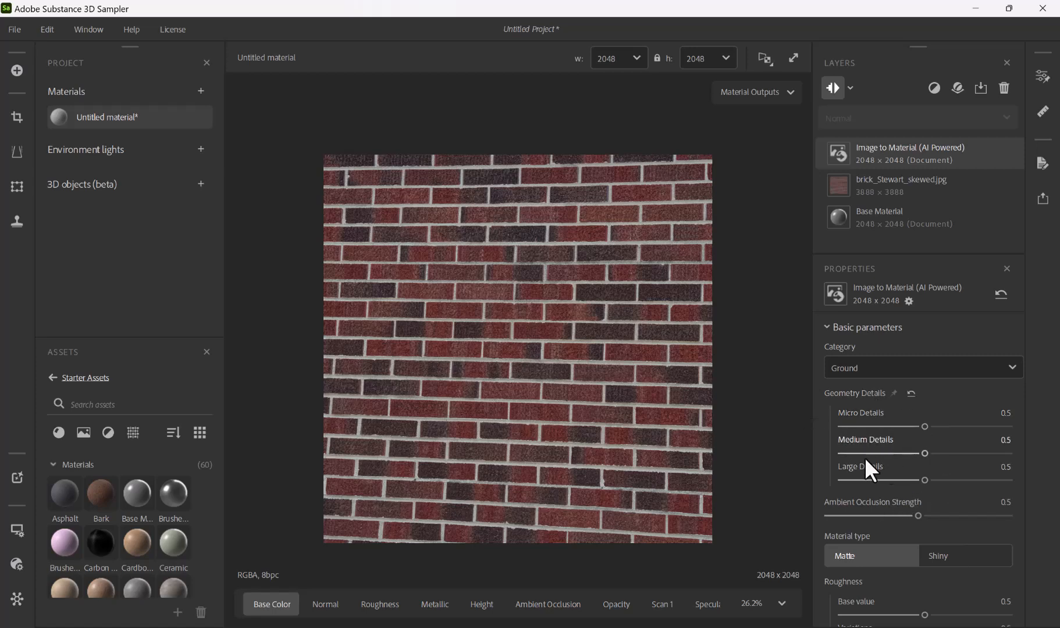
Inspect the generated Normal, Roughness, Metallic, Height and Ambient Occlusion maps, examine the Normal map up close, and return to Base Color
left_click(329, 607)
left_click(379, 607)
left_click(442, 610)
left_click(483, 608)
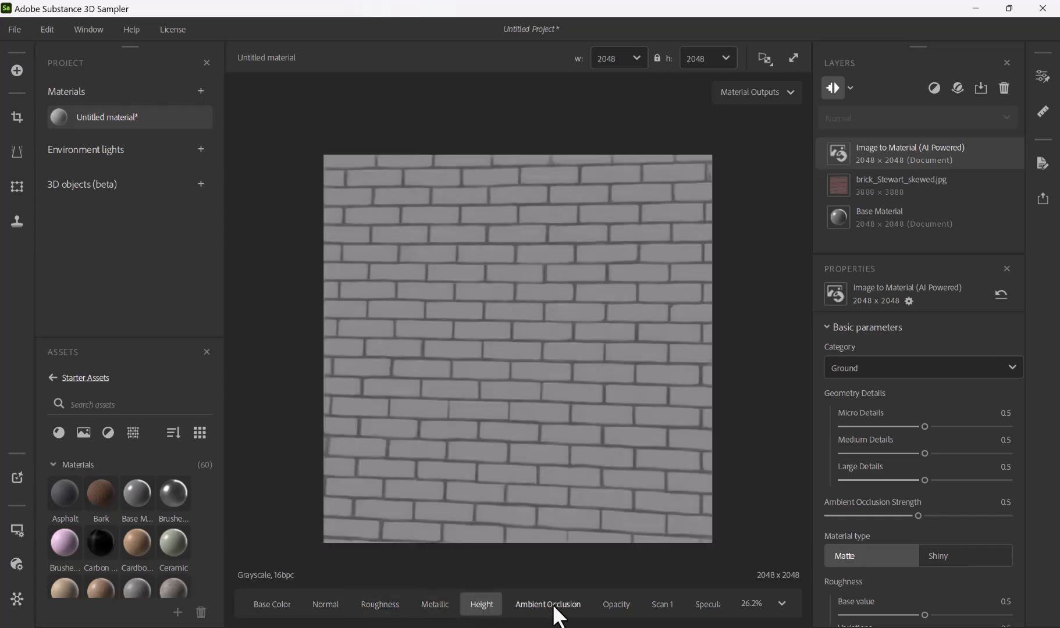
left_click(548, 608)
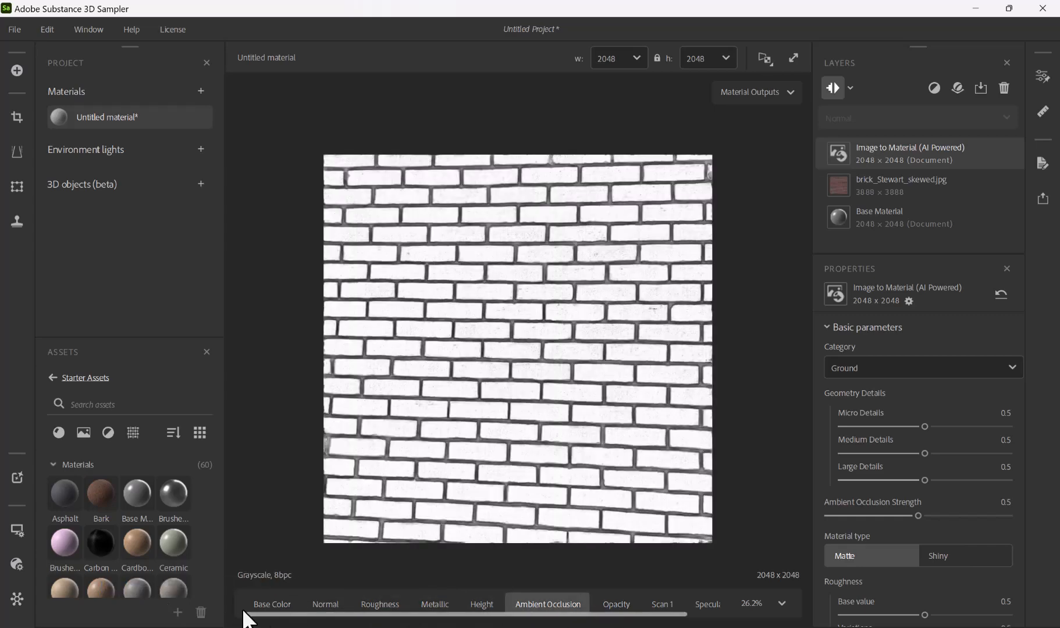
left_click(327, 609)
scroll(514, 407, "up", 6)
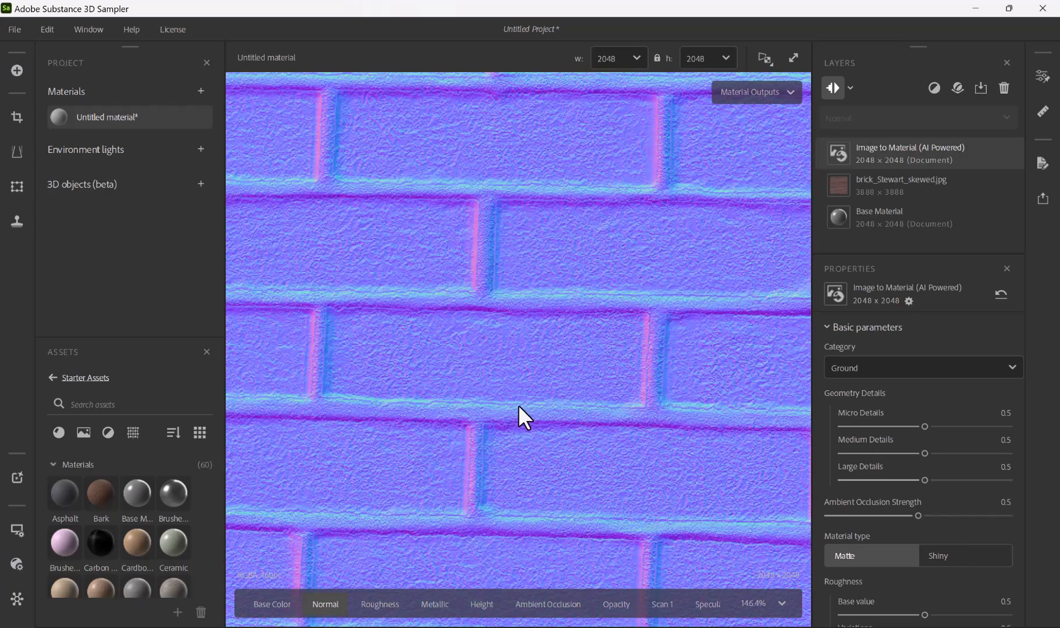
scroll(462, 343, "down", 2)
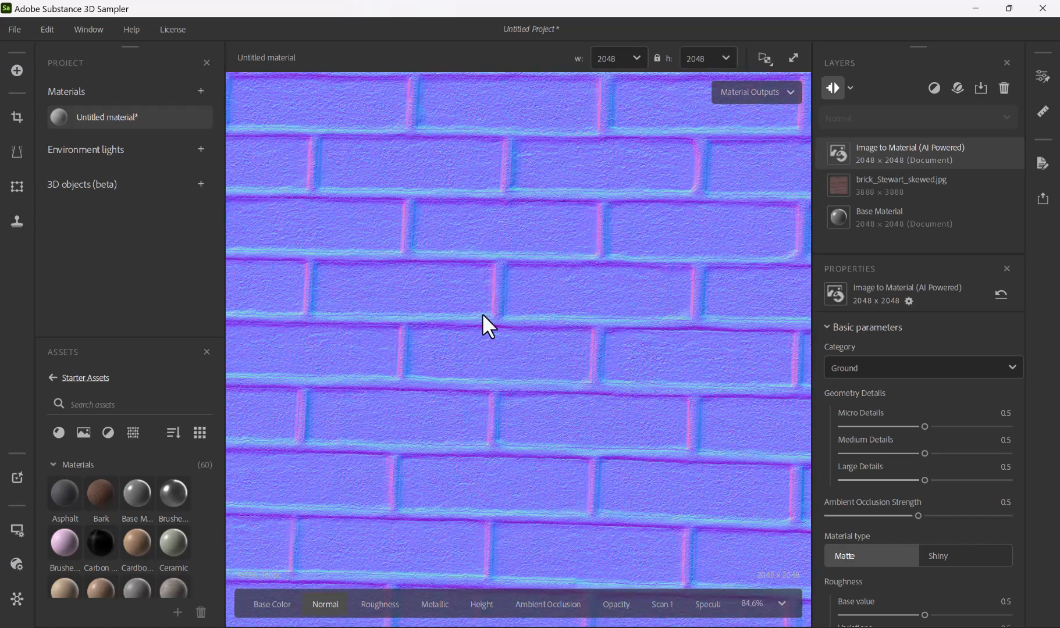
scroll(506, 337, "down", 3)
left_click(270, 605)
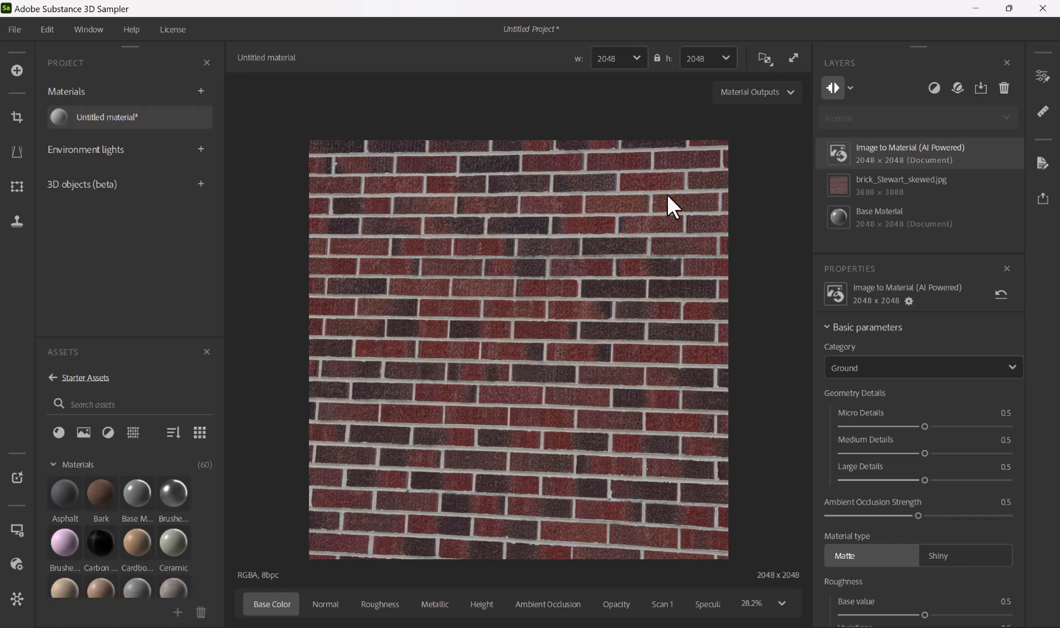
Add an Equalize filter above the Image to Material layer
left_click(934, 88)
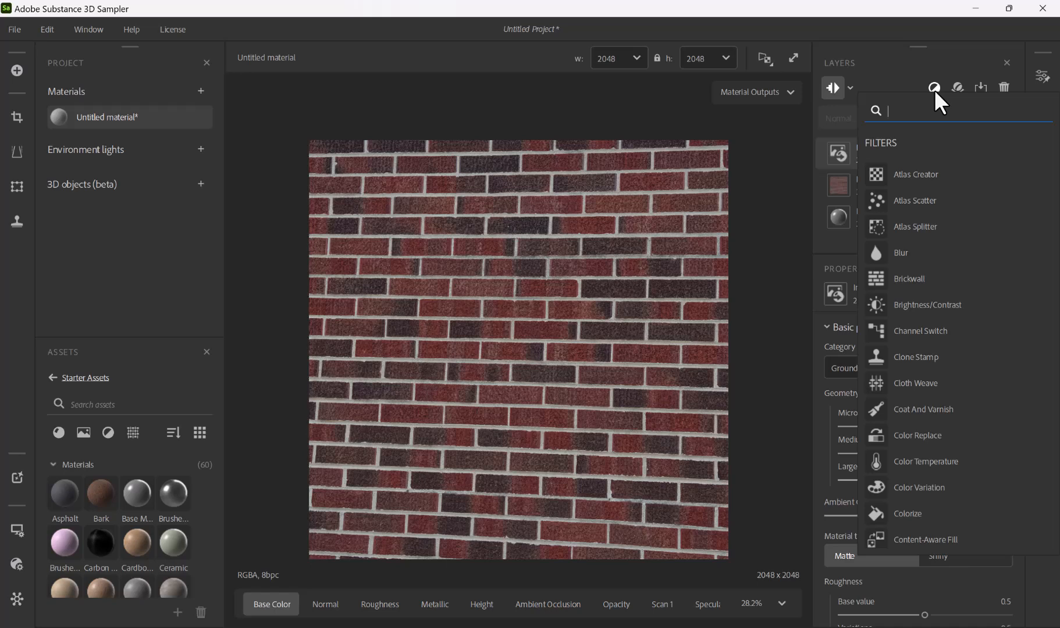
scroll(944, 391, "down", 10)
scroll(944, 390, "up", 5)
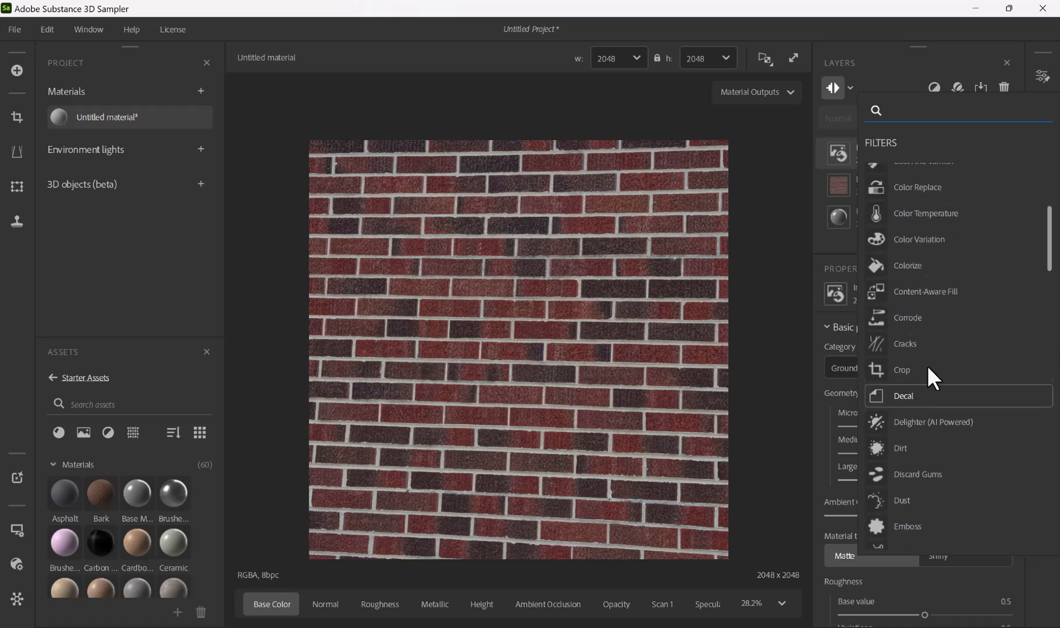
type("e")
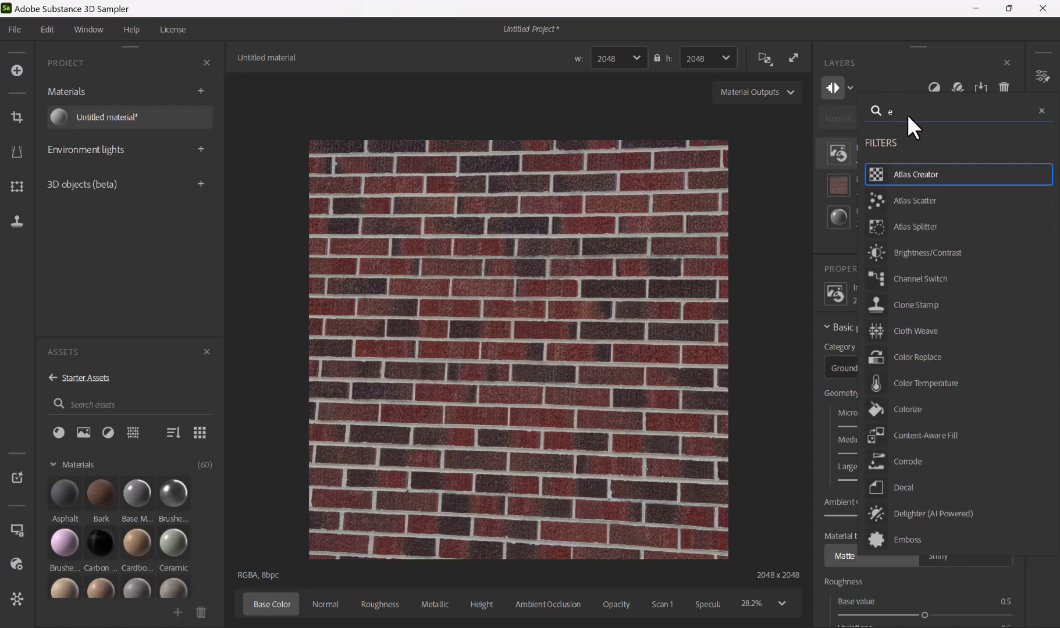
type("qual")
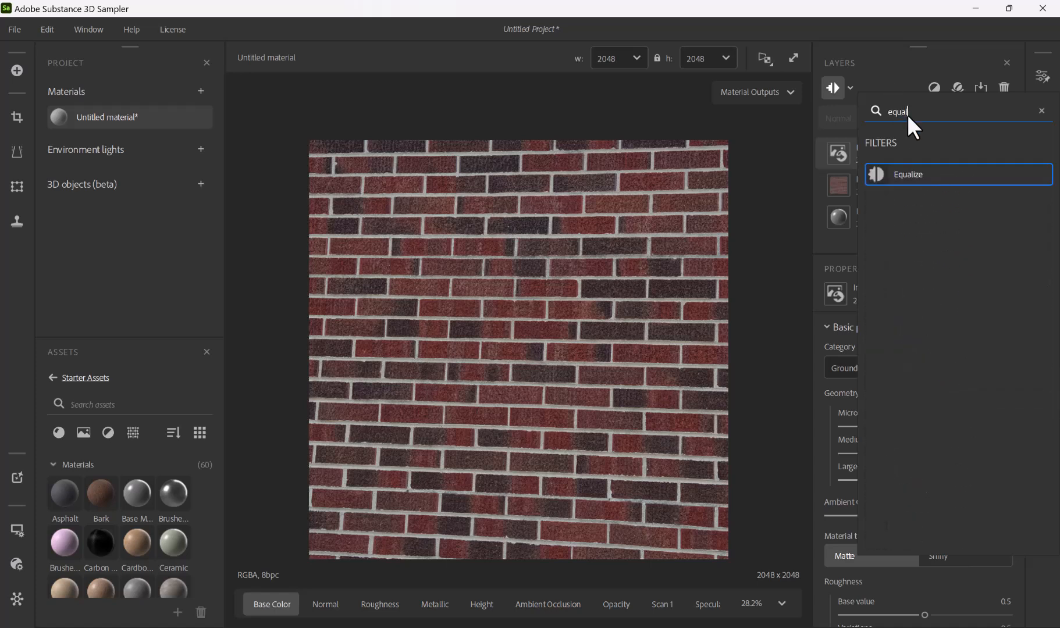
left_click(918, 180)
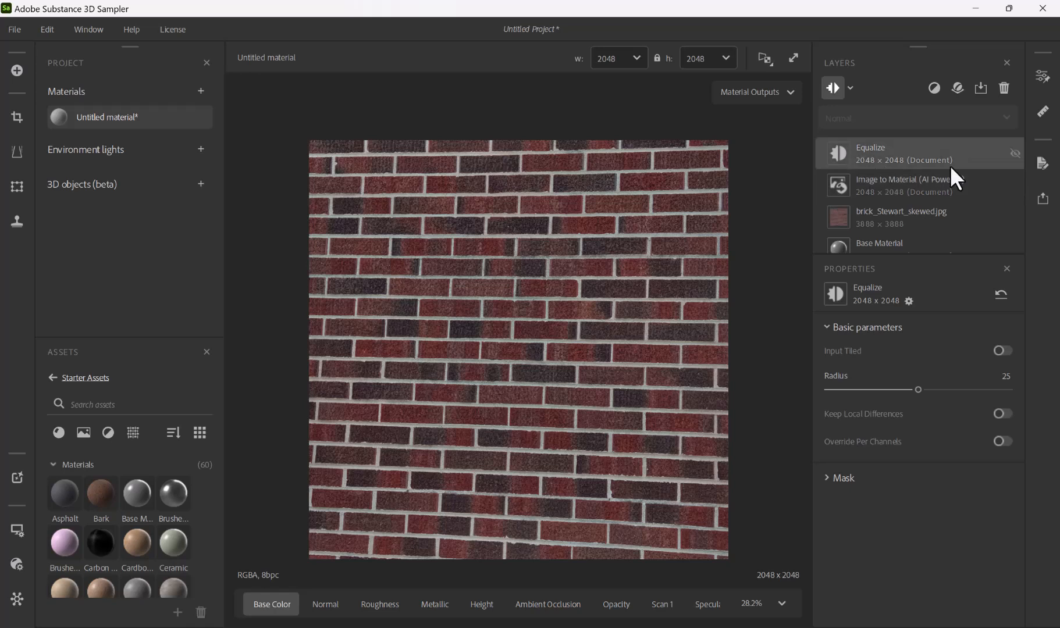
Compare the base color with the Equalize layer hidden and shown, and delete the Equalize layer
left_click(1014, 152)
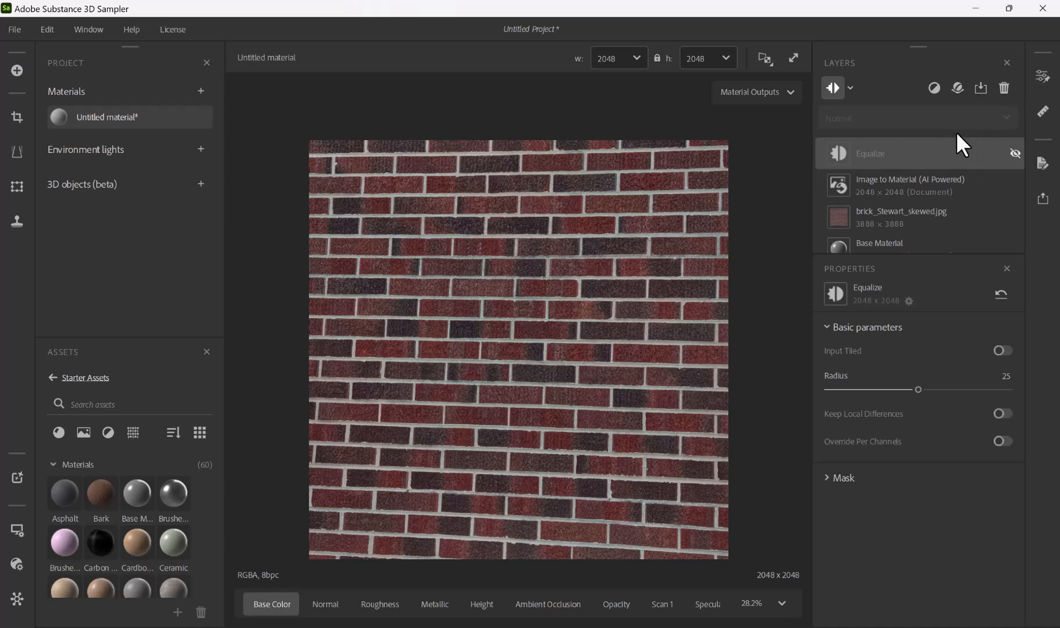
left_click(1013, 152)
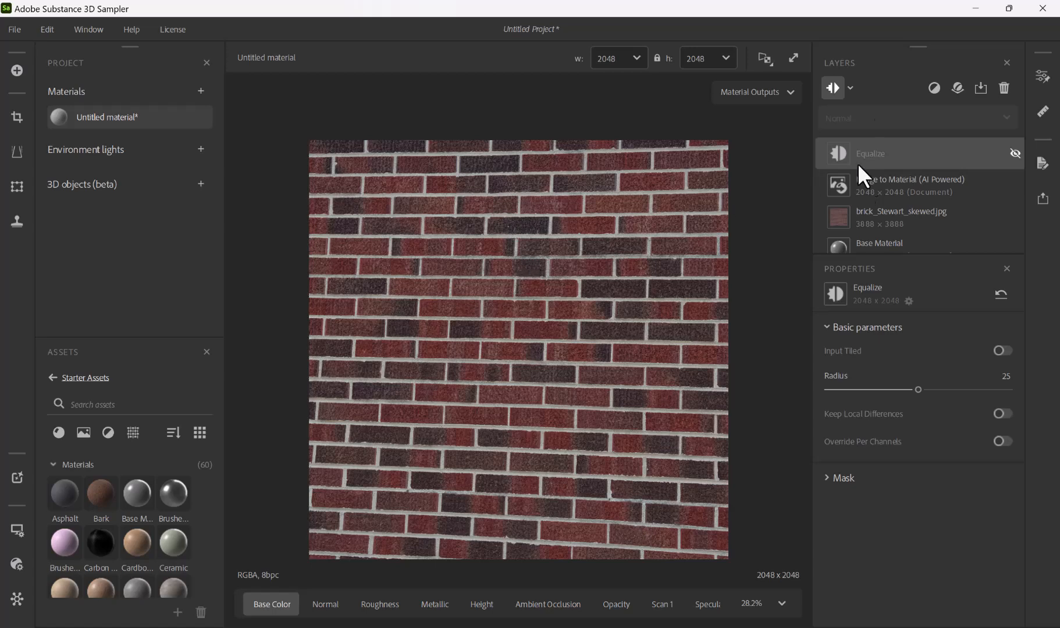
key("Delete")
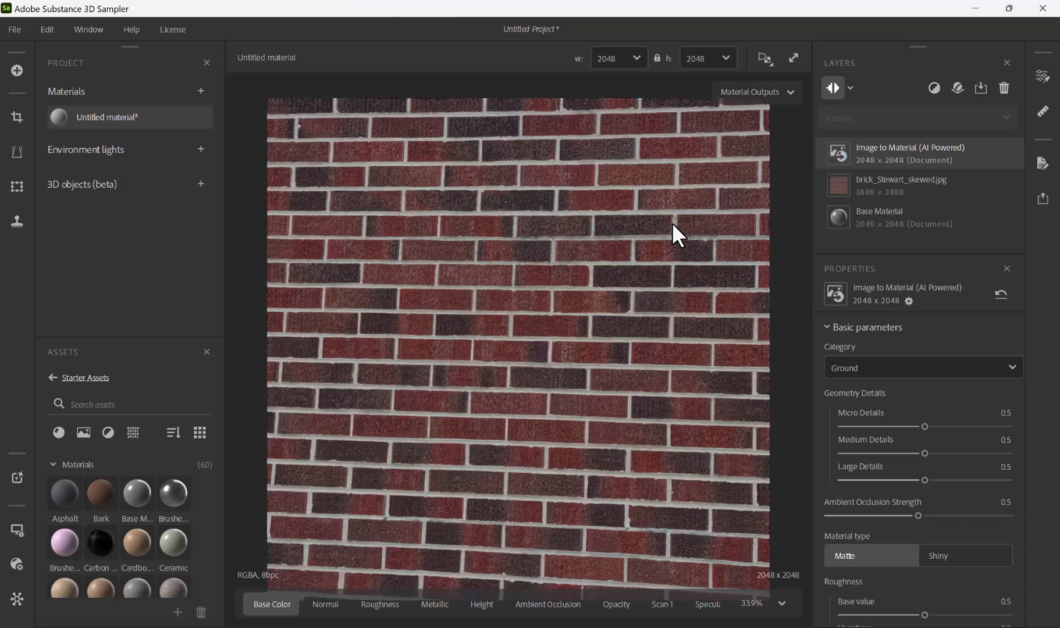
Try a different Delighting Intensity on the Image to Material layer and set it back to 1
scroll(675, 220, "down", 2)
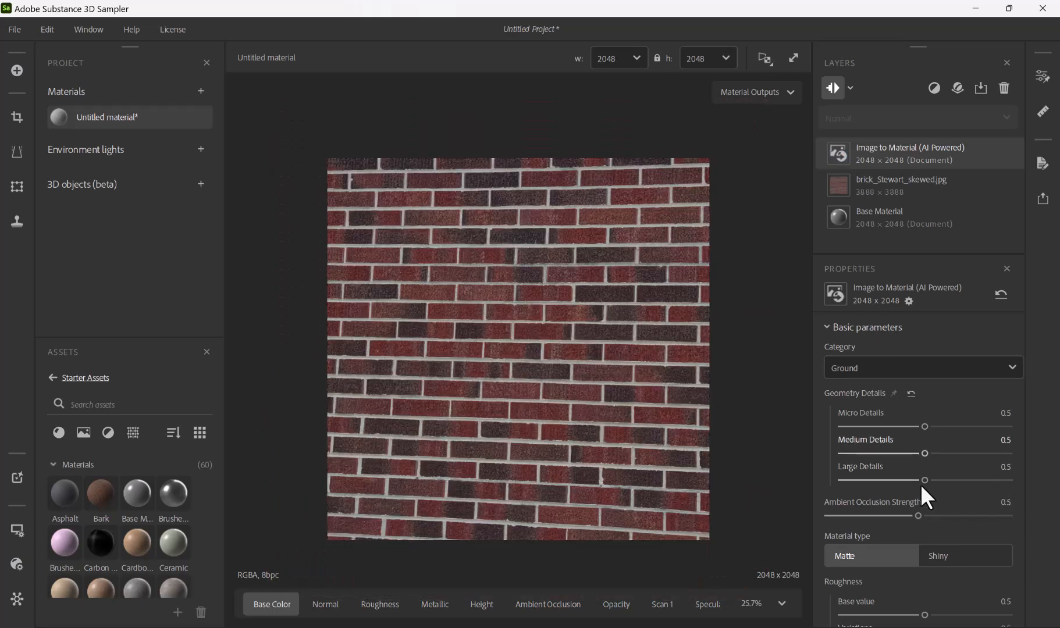
scroll(928, 518, "down", 1)
scroll(929, 517, "down", 3)
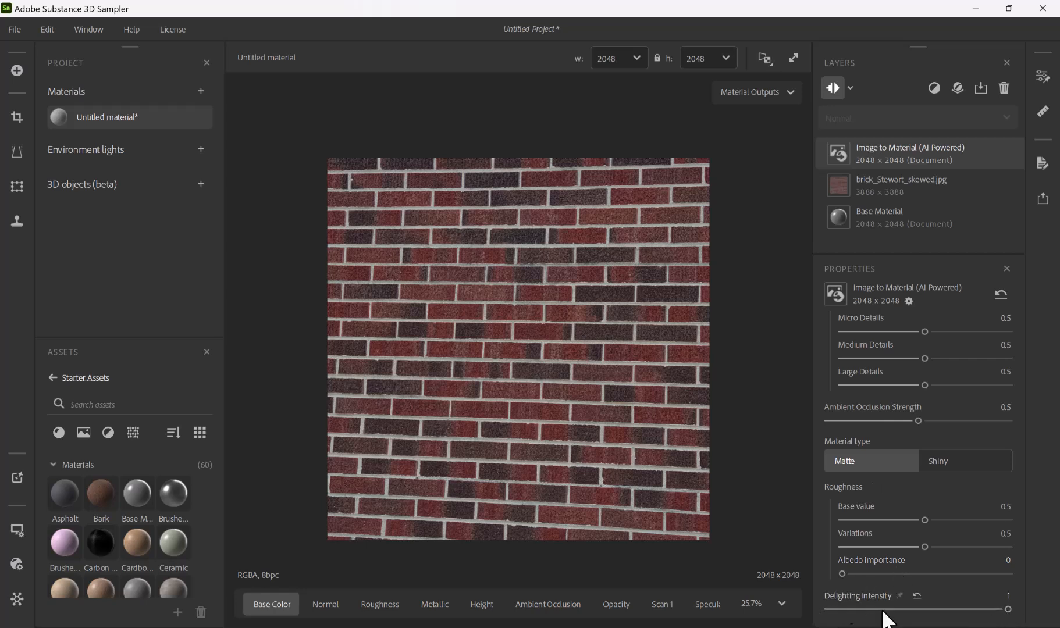
left_click(1010, 596)
key("Return")
left_click(1006, 595)
type("1")
key("Return")
Add an Equalize filter above the Image to Material layer and select it
left_click(935, 88)
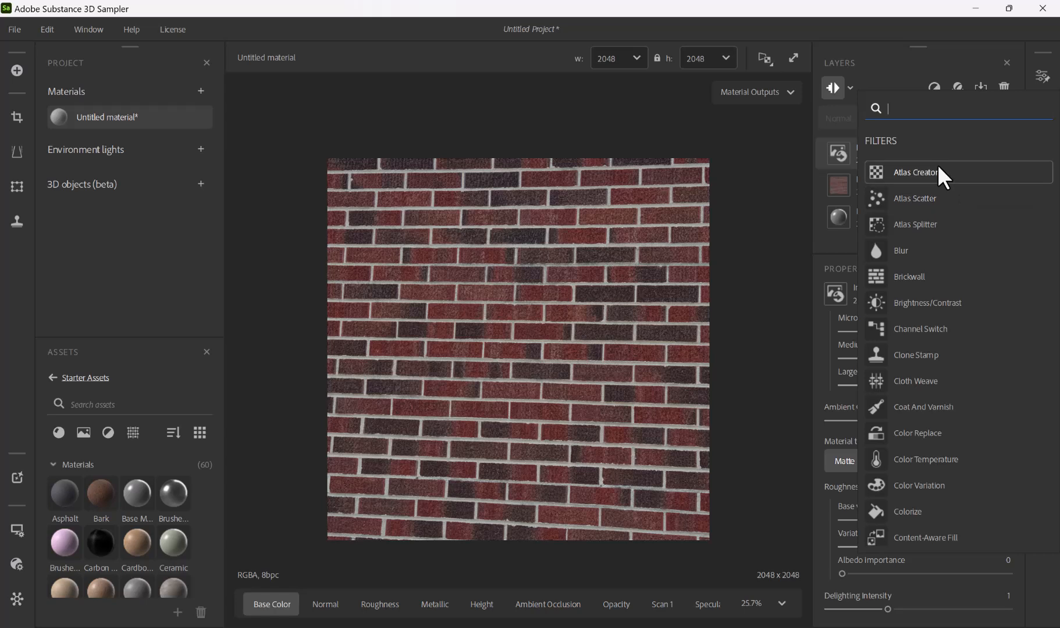
type("equ")
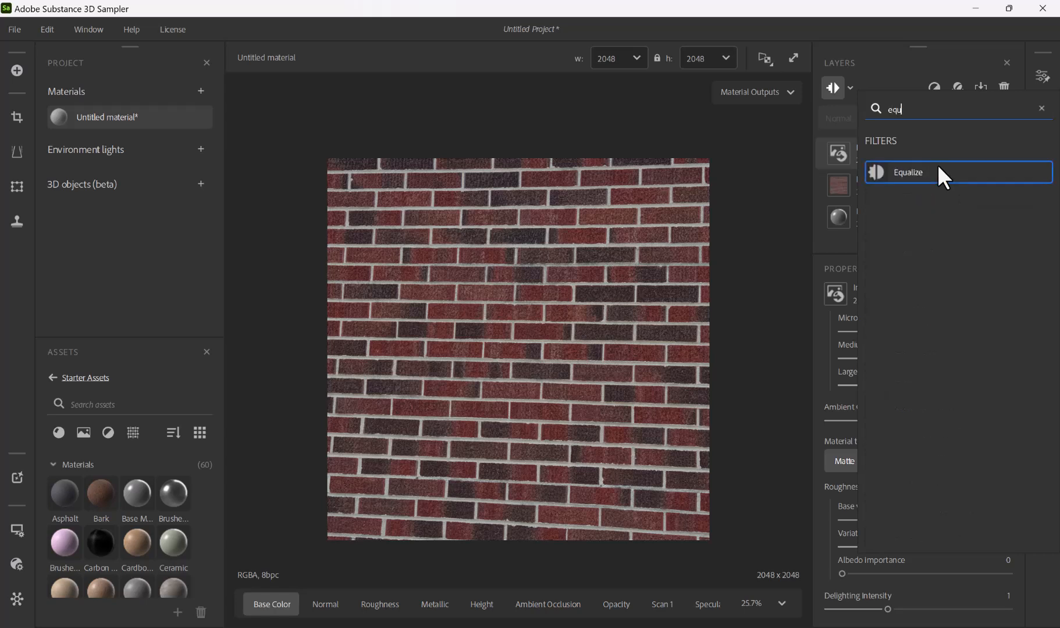
left_click(919, 169)
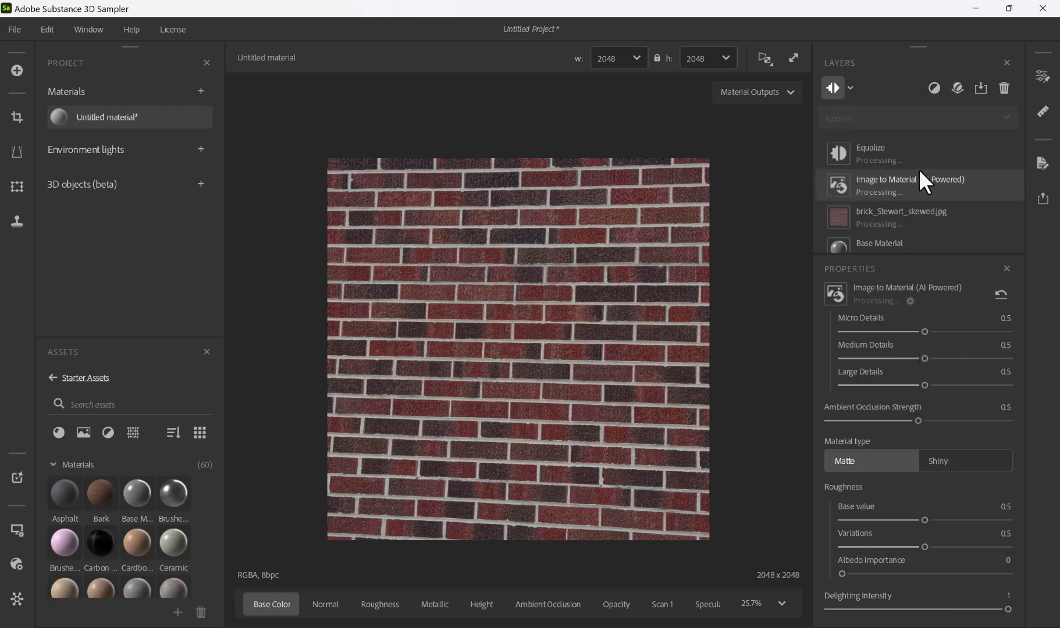
left_click(903, 149)
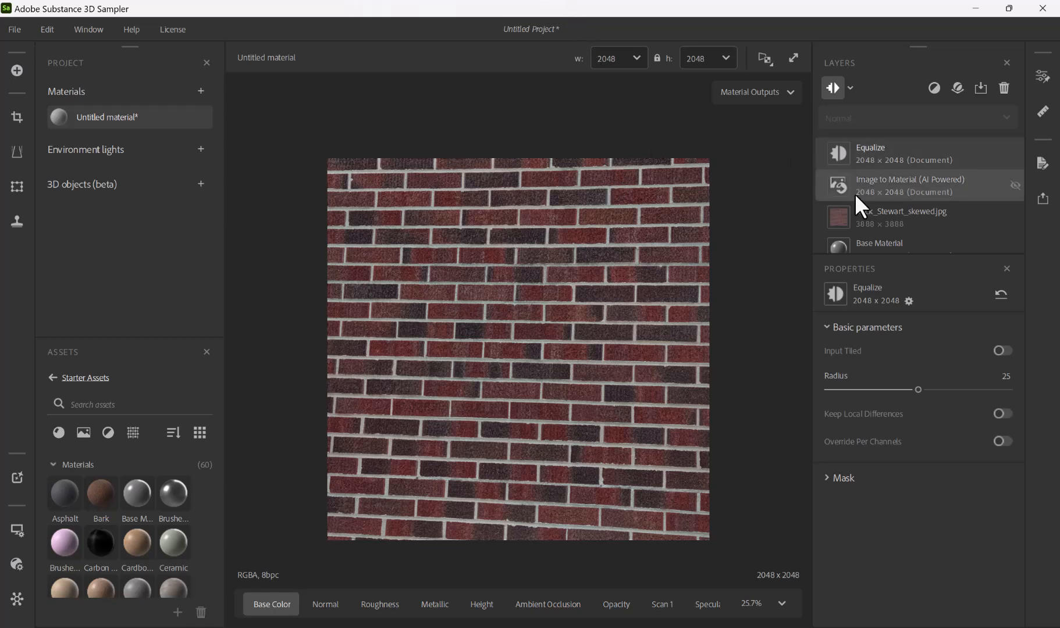
Add a Perspective Transform filter above the Equalize layer
left_click(934, 88)
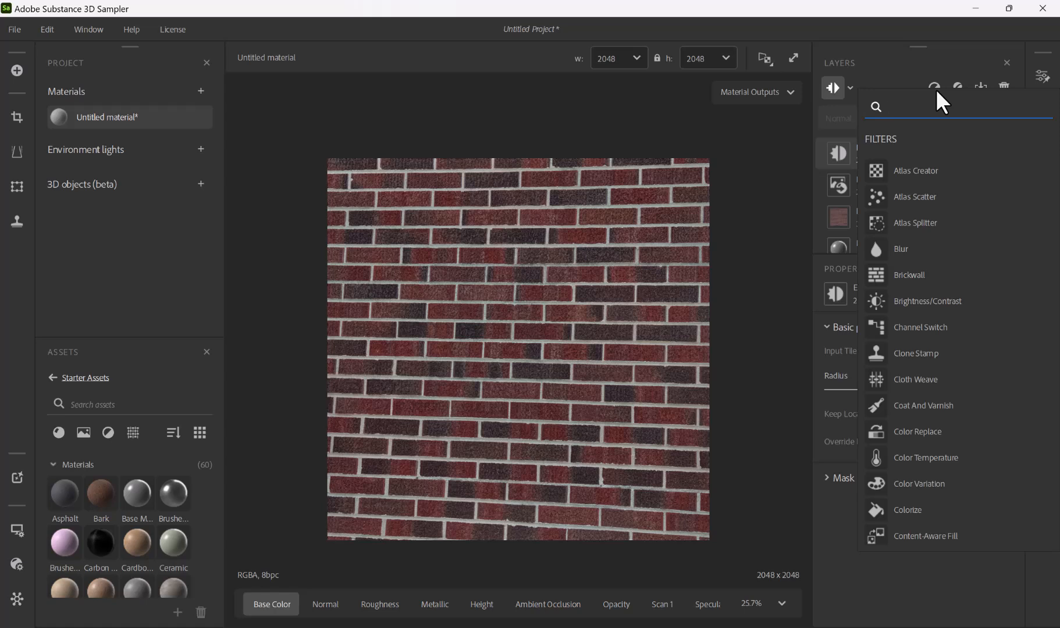
type("per")
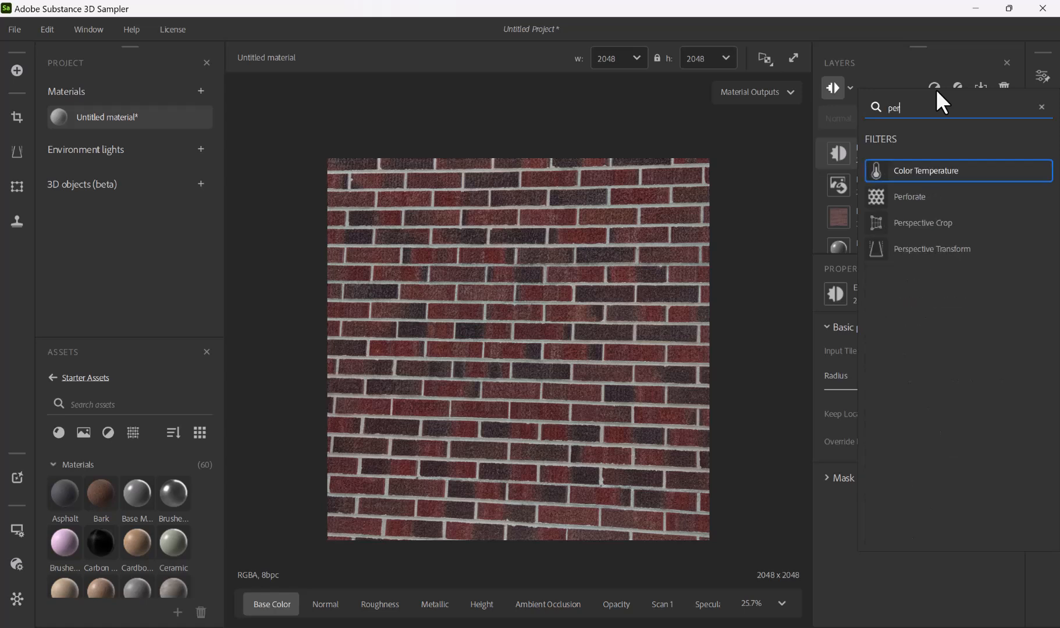
left_click(930, 252)
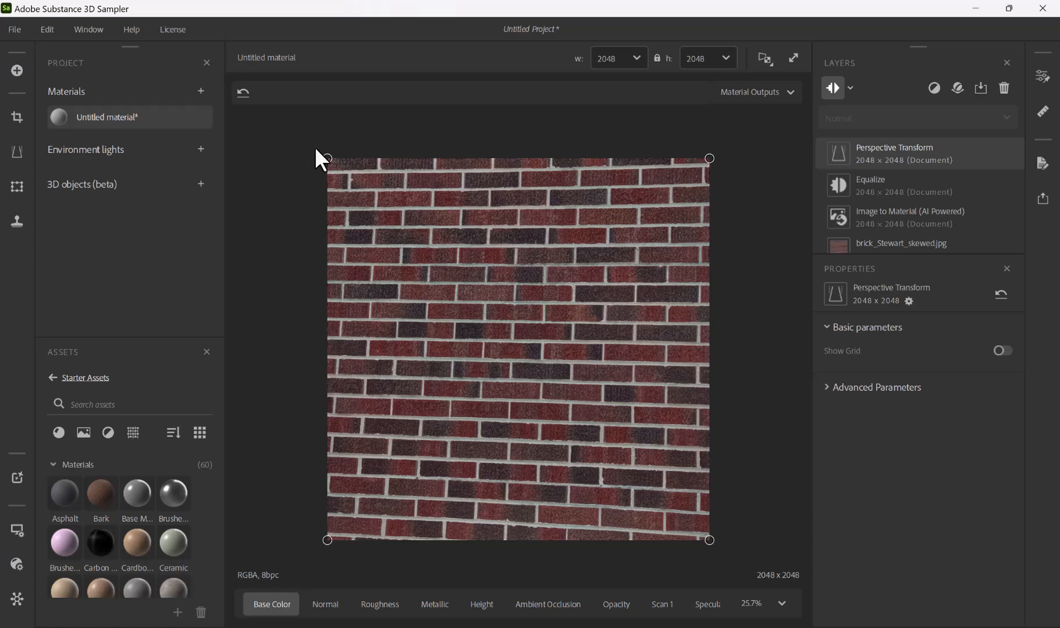
Straighten the brick rows by moving the transform's upper-left corner slightly up and its lower-left corner down and inward
scroll(332, 136, "up", 1)
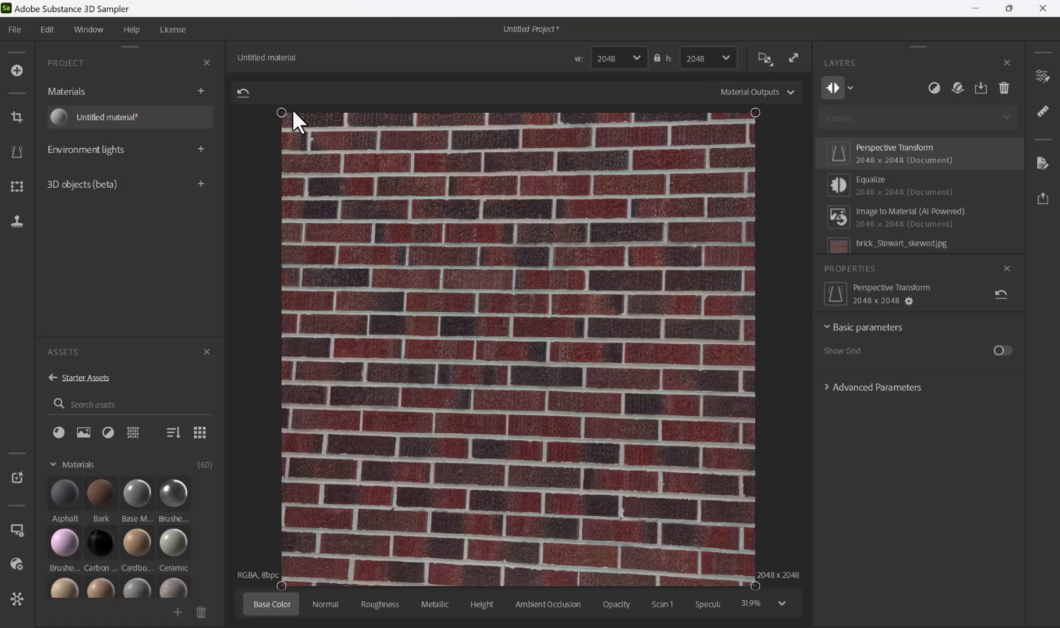
left_click_drag(281, 111, 282, 102)
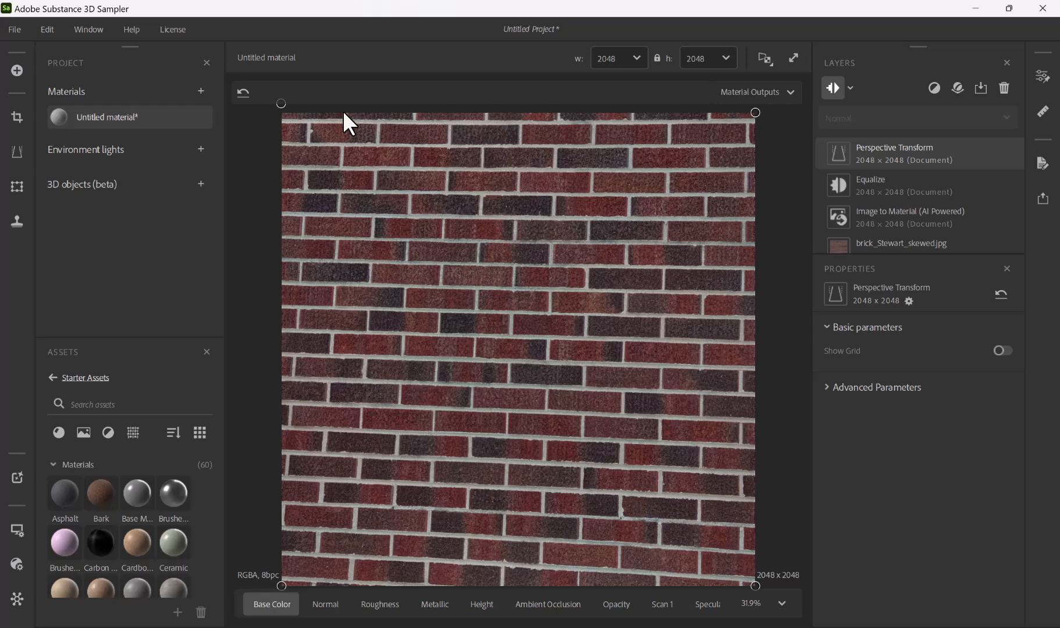
scroll(346, 401, "down", 3)
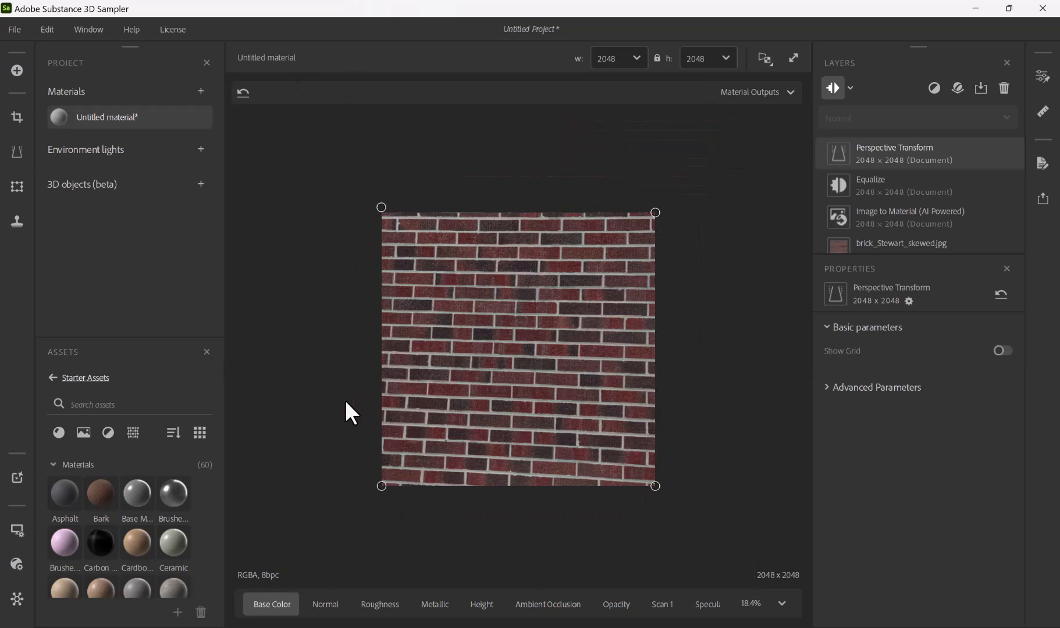
scroll(392, 531, "up", 1)
left_click_drag(348, 519, 352, 537)
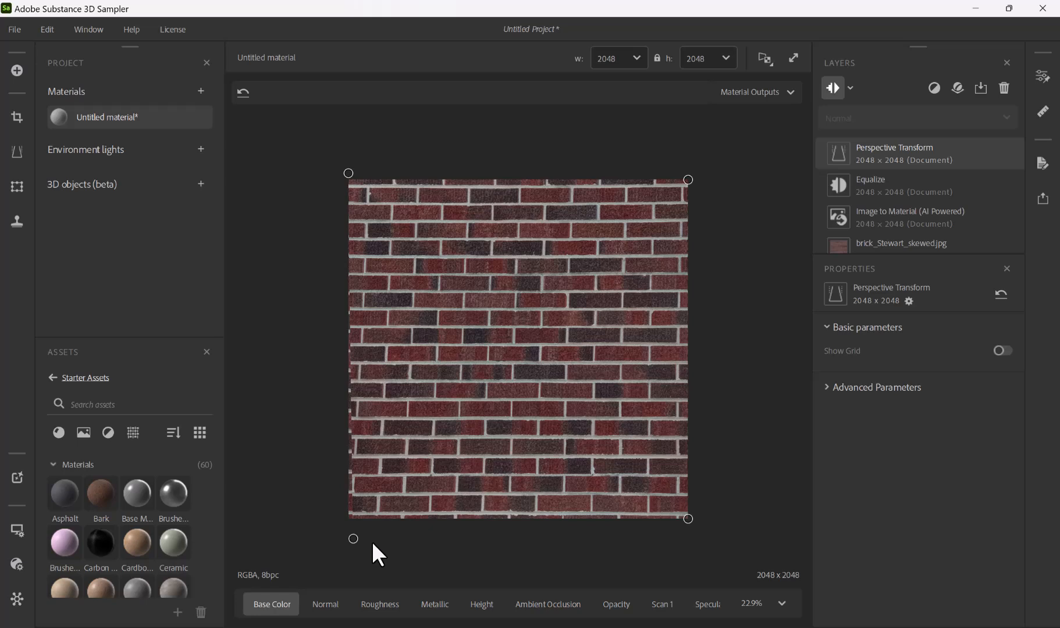
left_click_drag(353, 538, 364, 538)
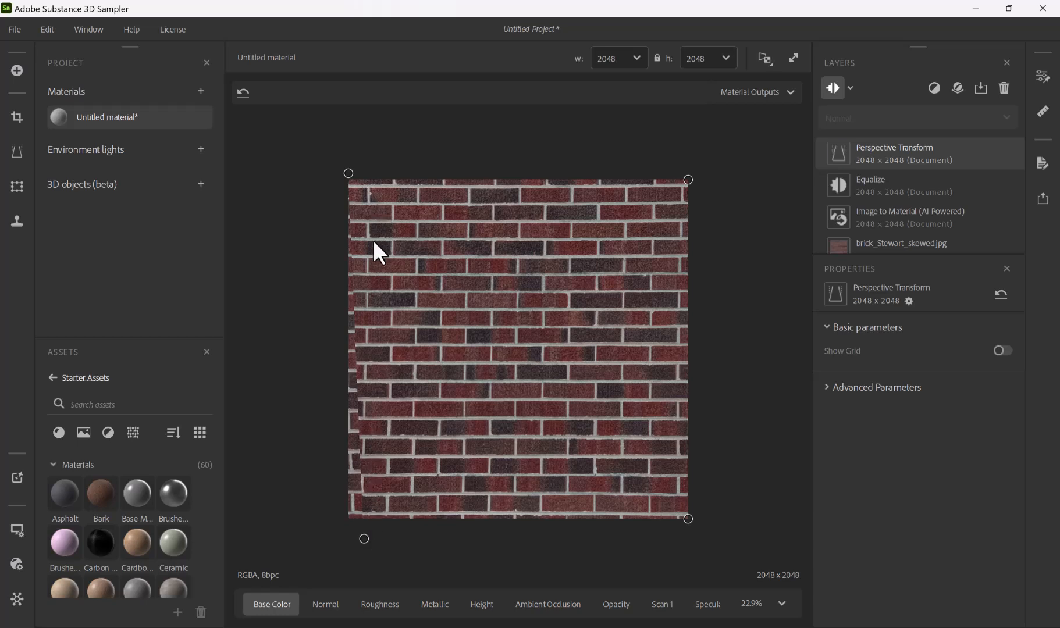
left_click_drag(364, 539, 370, 538)
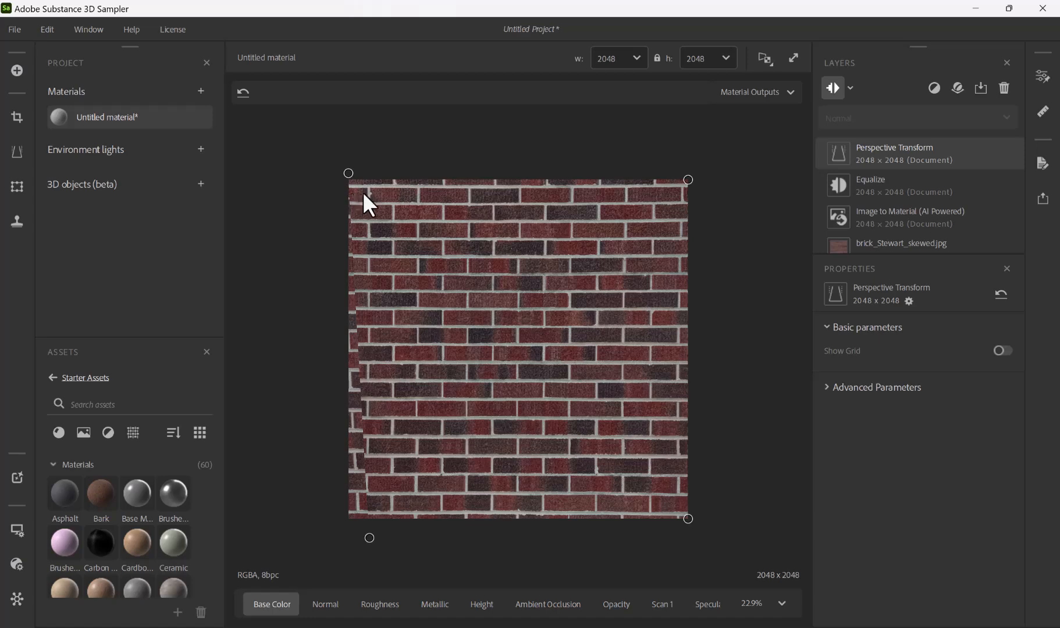
scroll(367, 195, "up", 2)
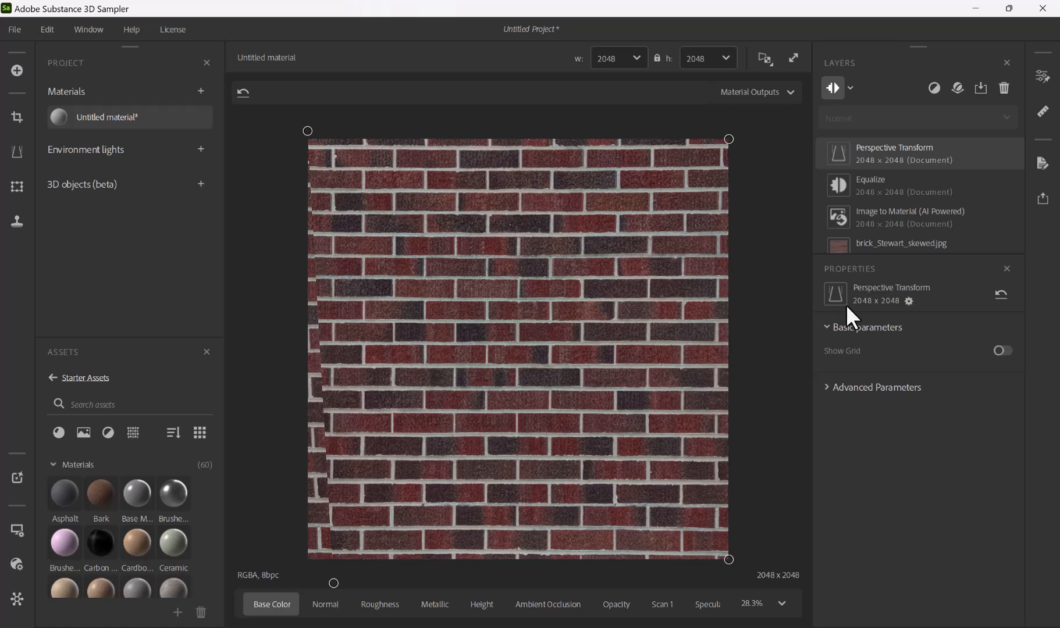
Add a Paint Warp filter above the Perspective Transform, with Direction set to Horizontal and Straighten enabled
left_click(934, 89)
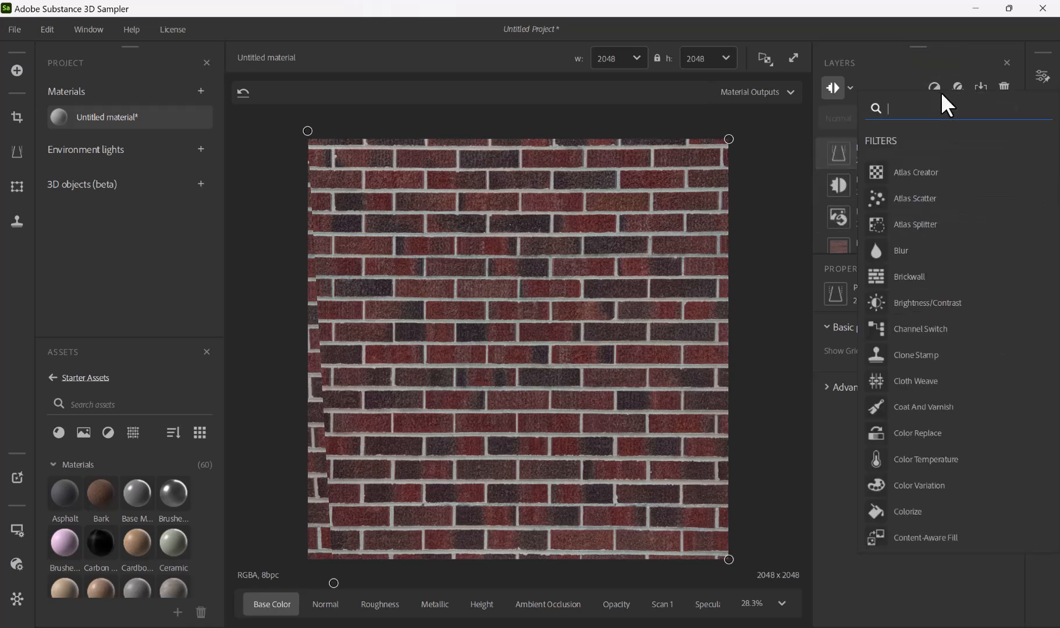
type("paint")
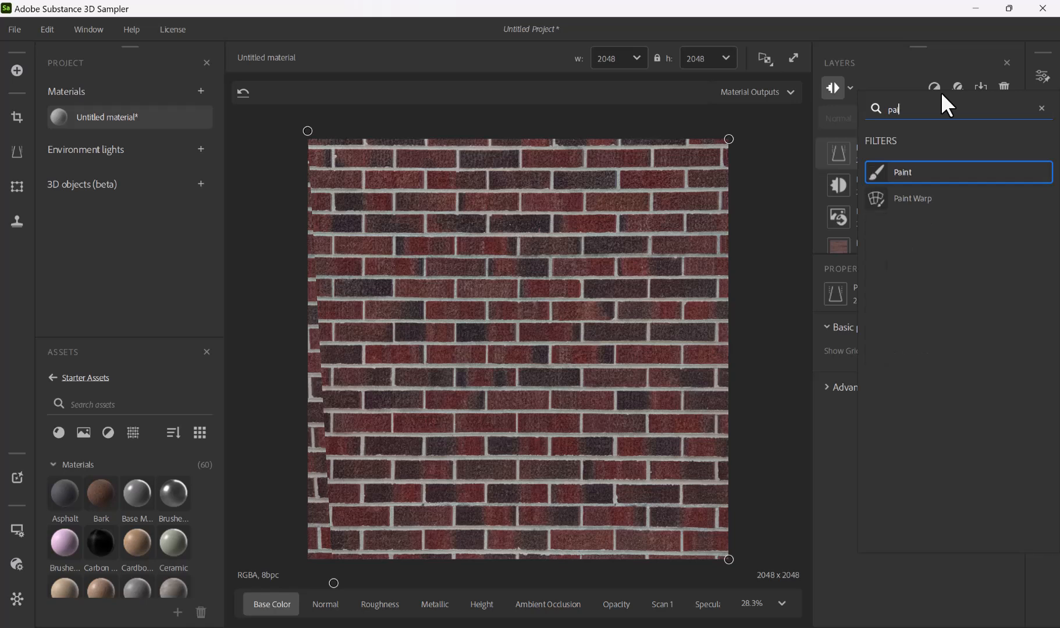
left_click(942, 199)
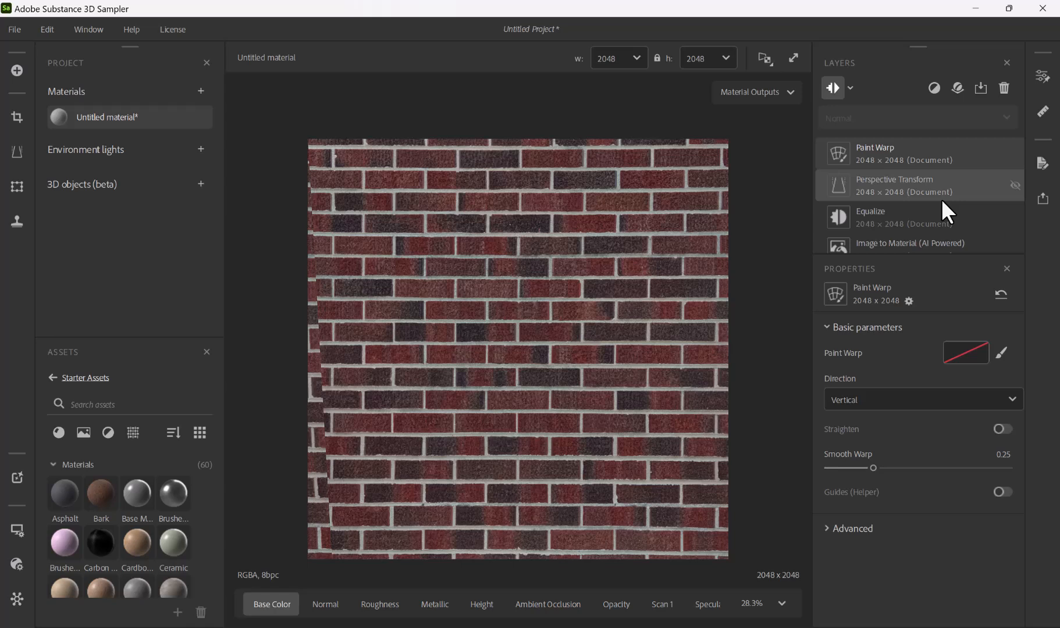
left_click(890, 402)
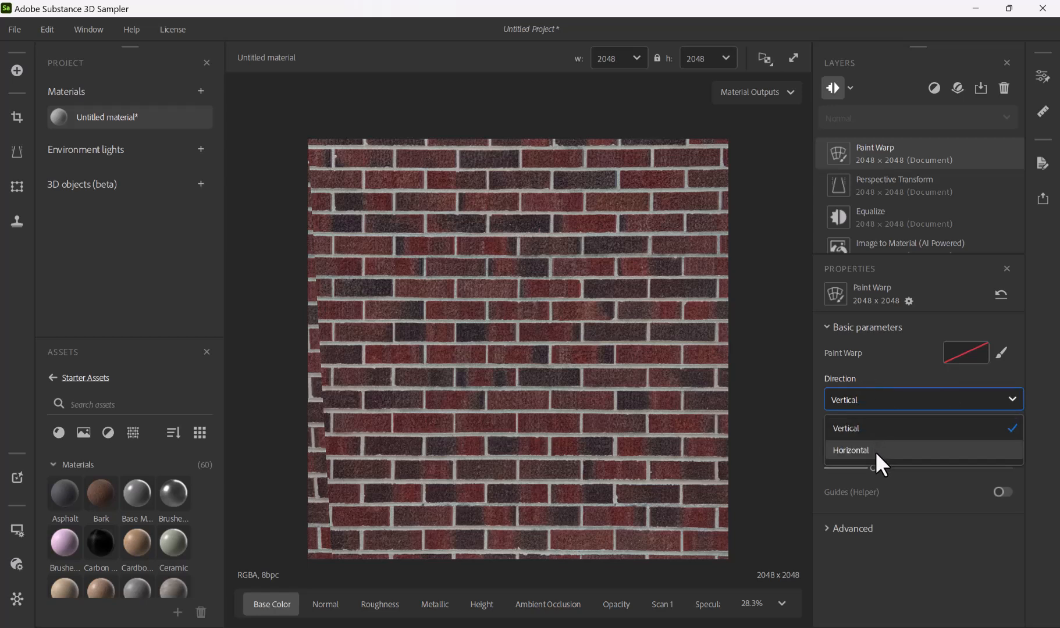
left_click(860, 452)
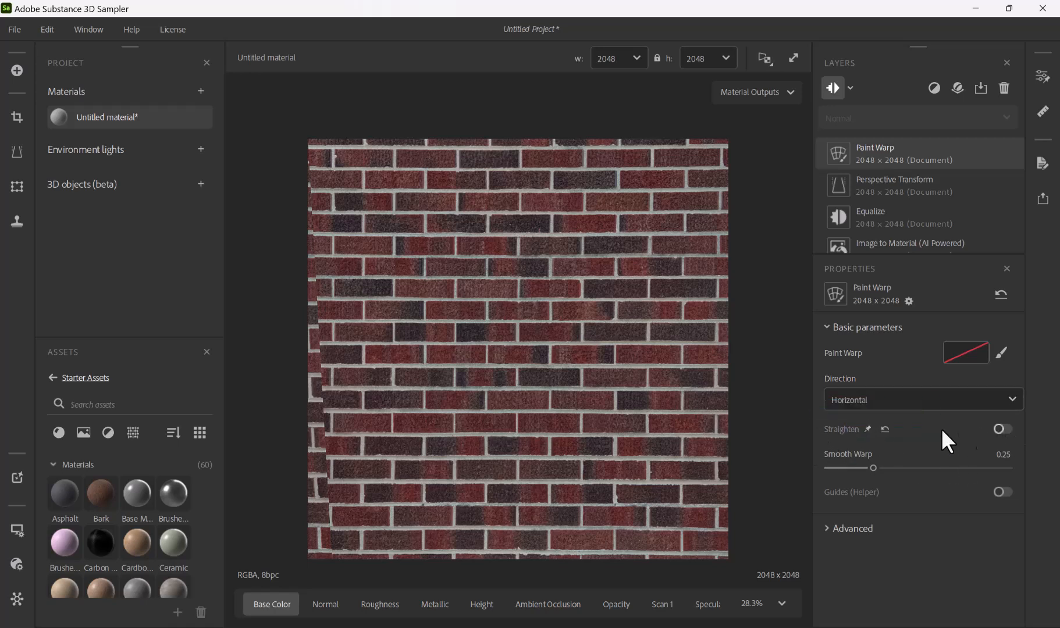
left_click(1002, 430)
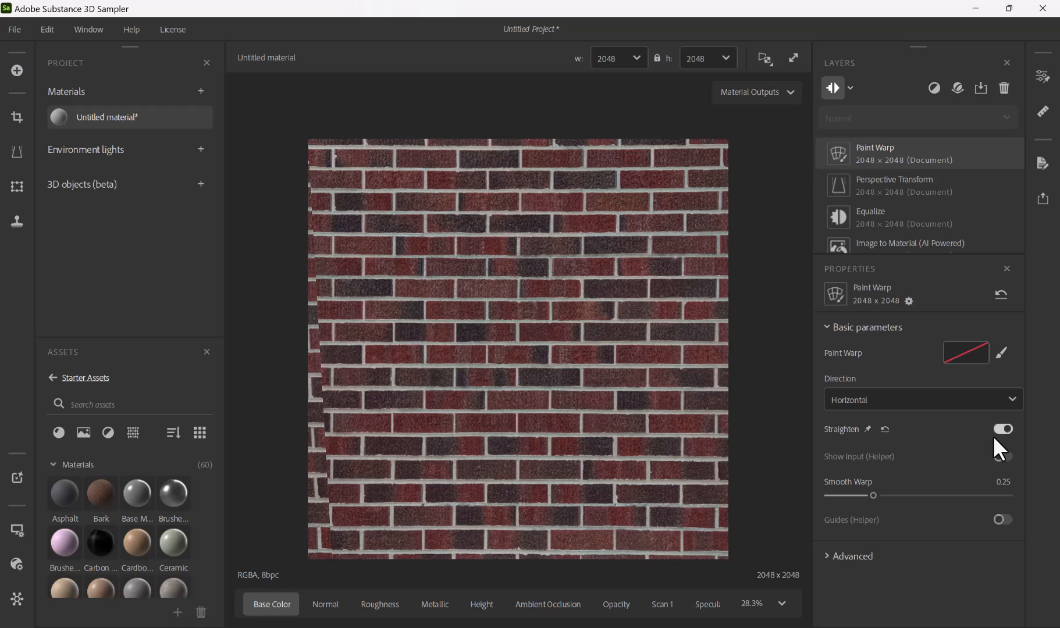
Review the Brush Start choices in the Paint Warp filter's advanced parameters
left_click(836, 556)
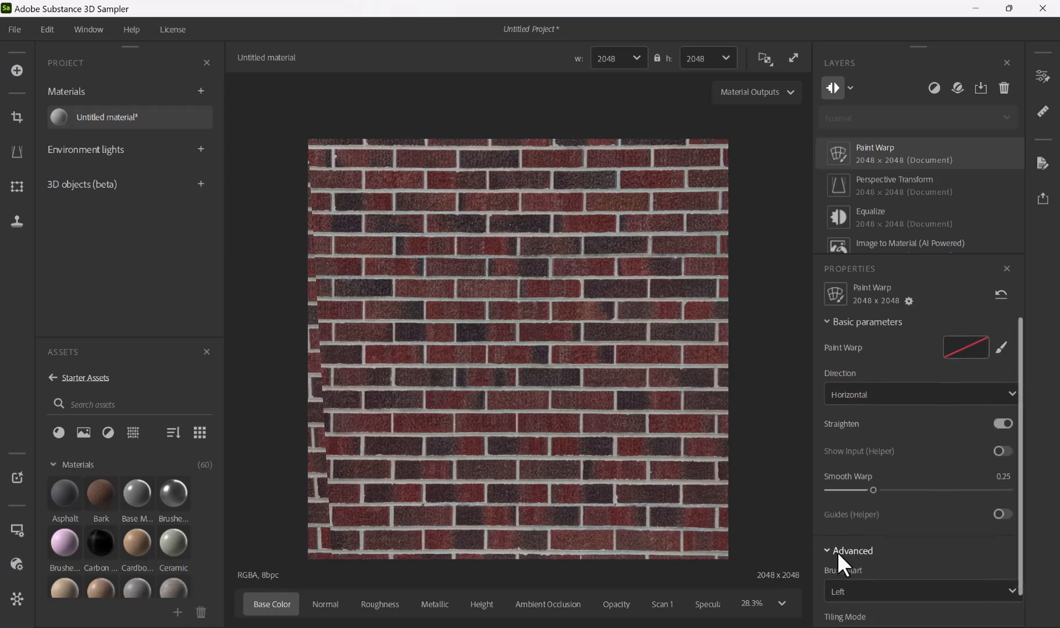
scroll(838, 552, "down", 2)
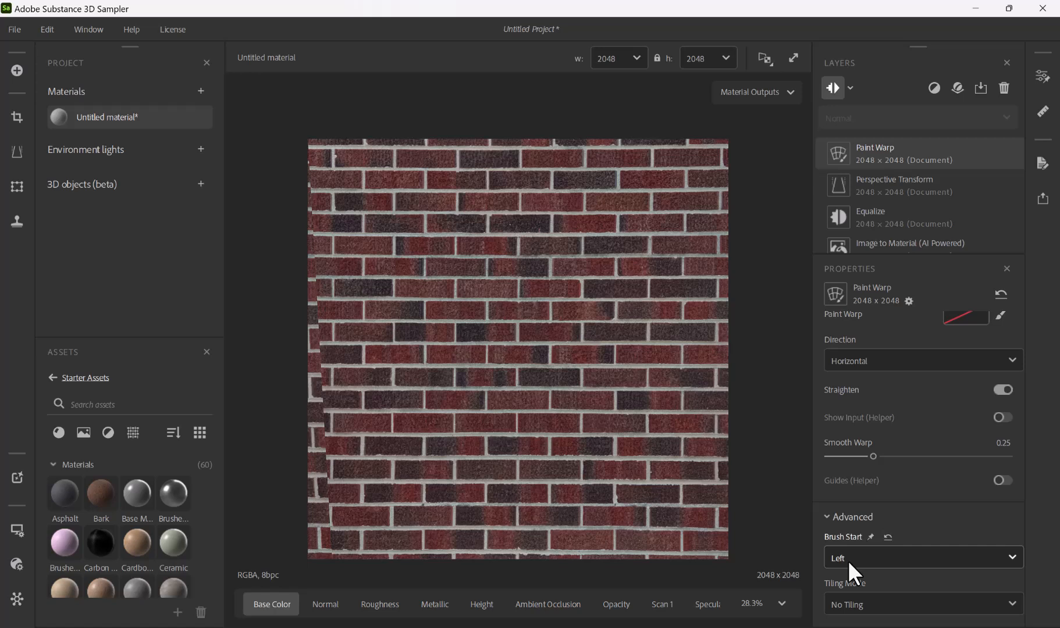
left_click(859, 553)
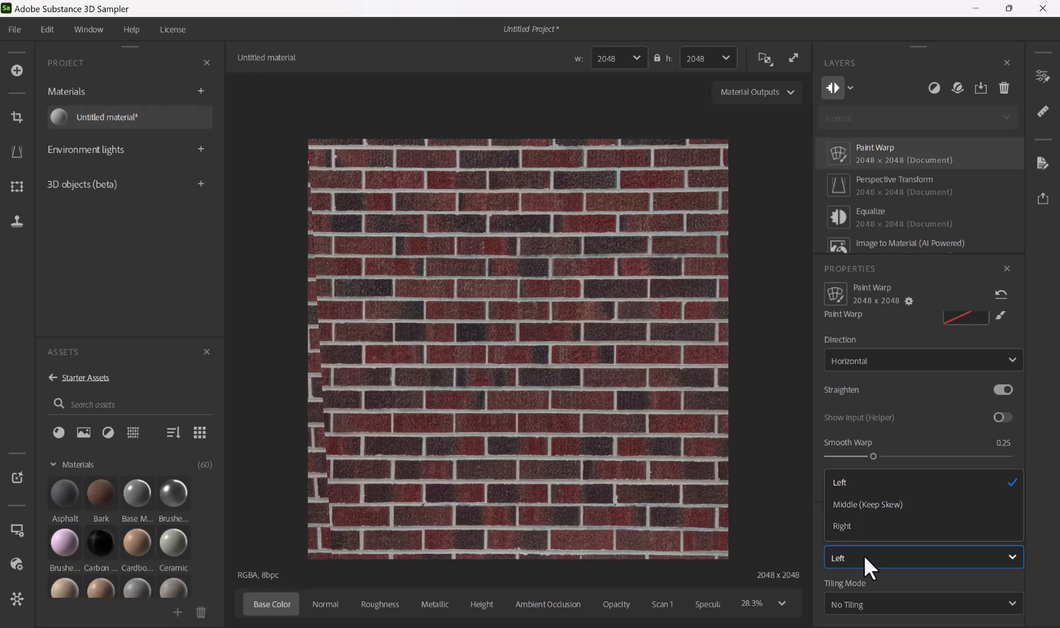
left_click(1053, 572)
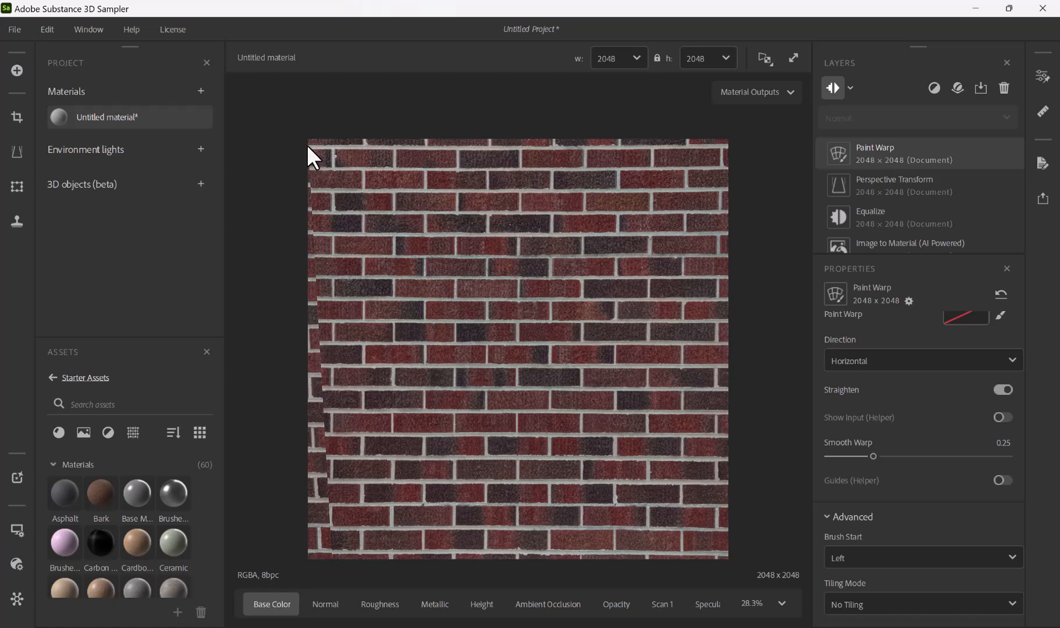
Activate the Paint Warp brush and set its size to 25 for painting along the mortar lines
scroll(312, 146, "up", 2)
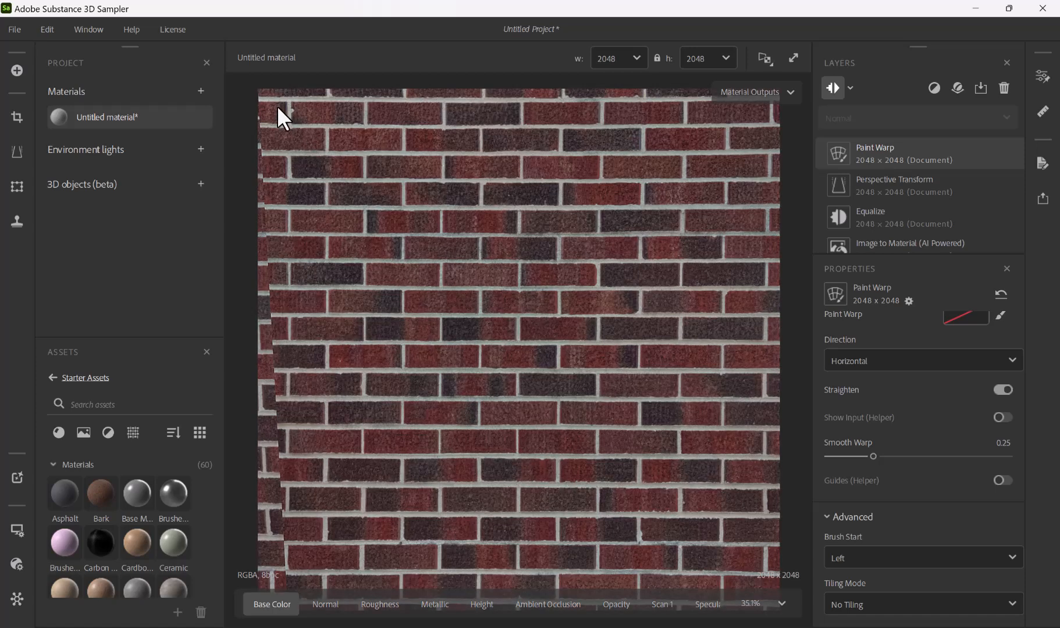
scroll(983, 350, "up", 1)
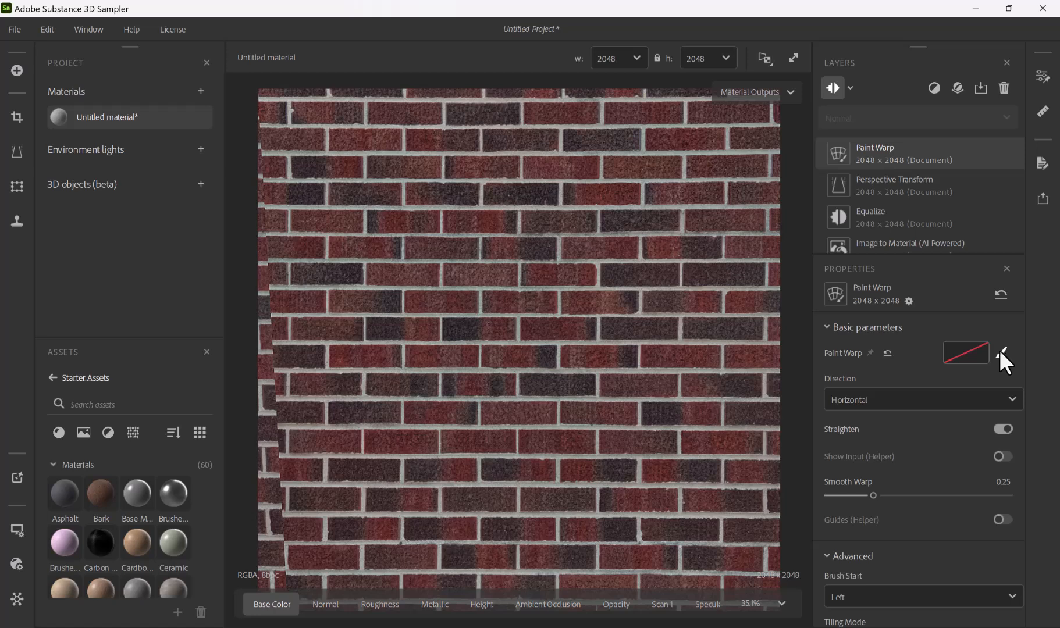
left_click(1001, 352)
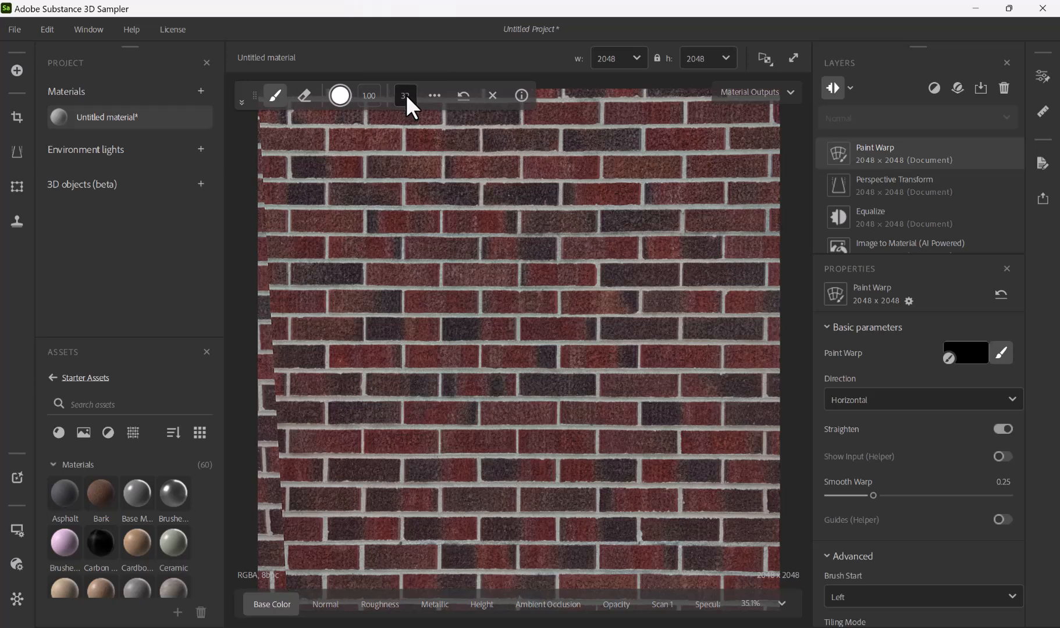
left_click(405, 94)
left_click(397, 127)
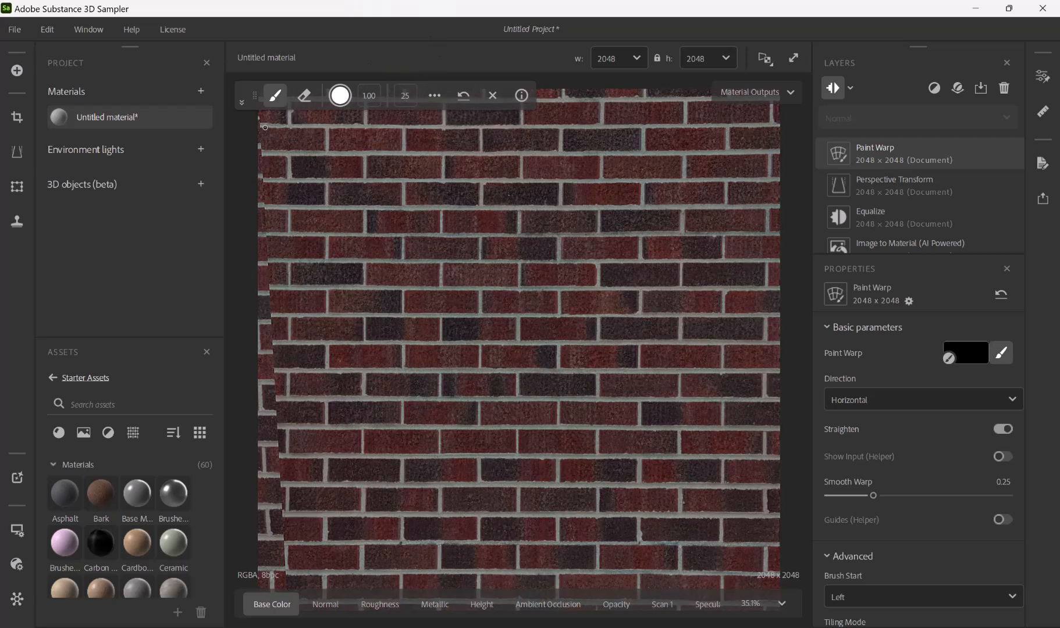
scroll(265, 129, "up", 2)
scroll(280, 139, "down", 5)
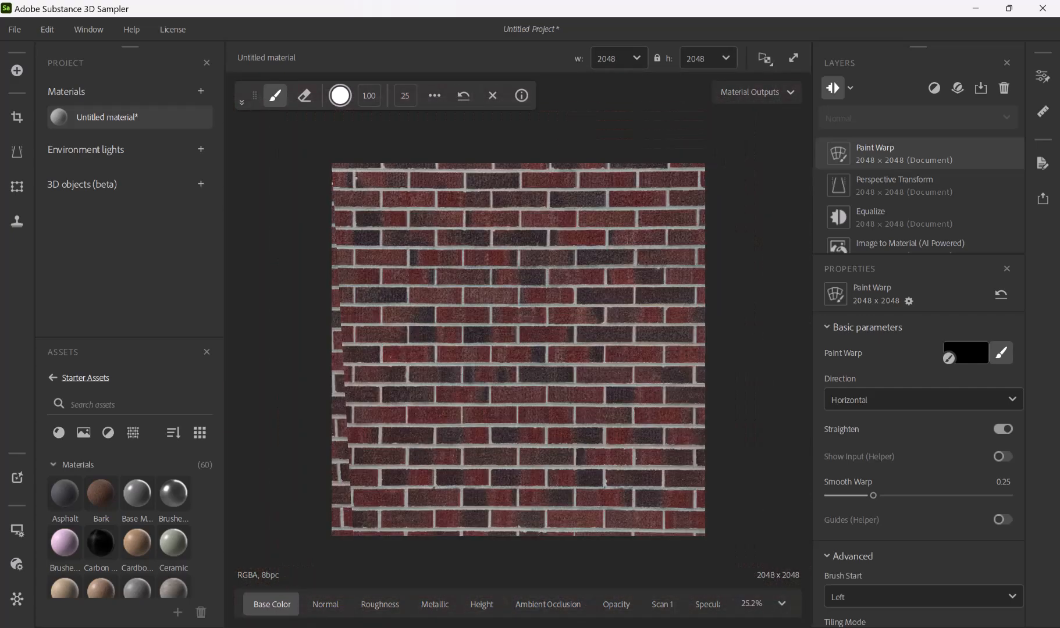
scroll(282, 143, "up", 4)
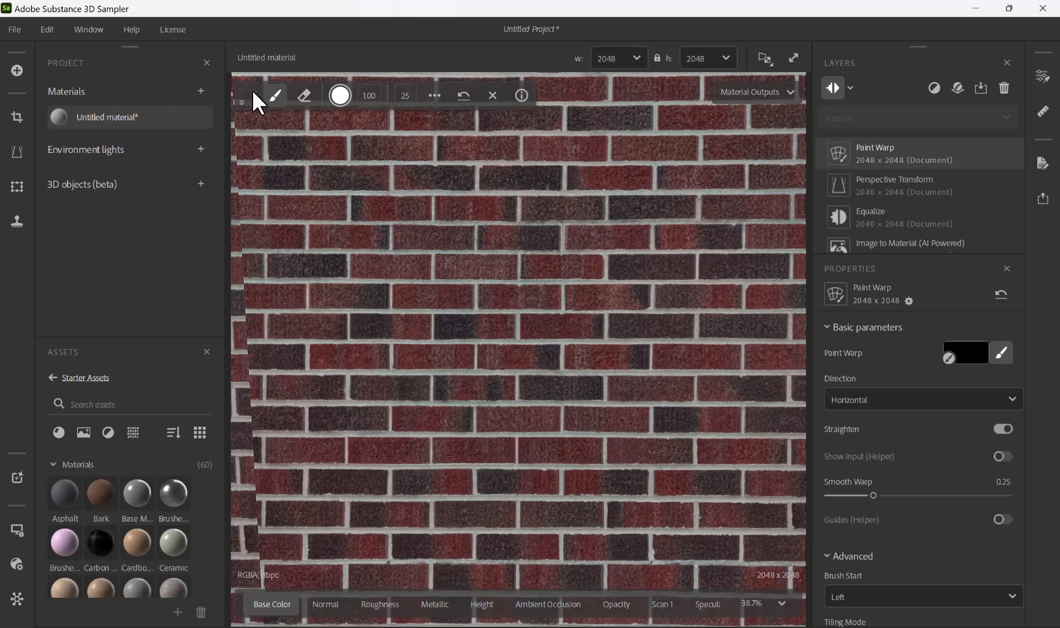
Paint a straight horizontal warp stroke along the topmost full mortar line, across the whole width of the wall
mouse_move(251, 90)
left_mouse_down()
mouse_move(325, 103)
mouse_move(507, 106)
mouse_move(400, 192)
left_mouse_up()
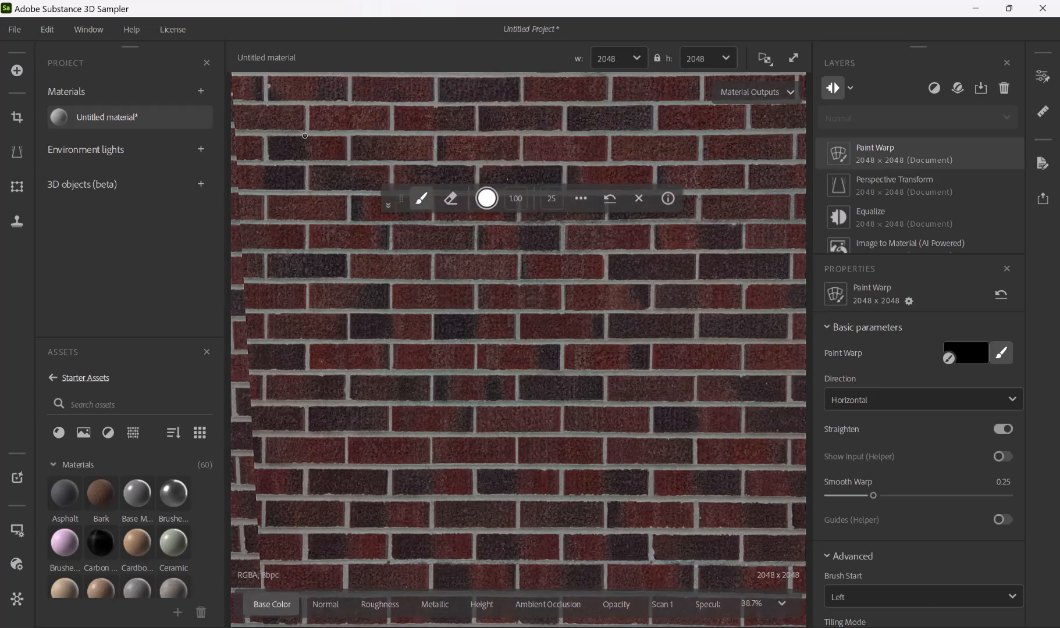
scroll(312, 130, "down", 3)
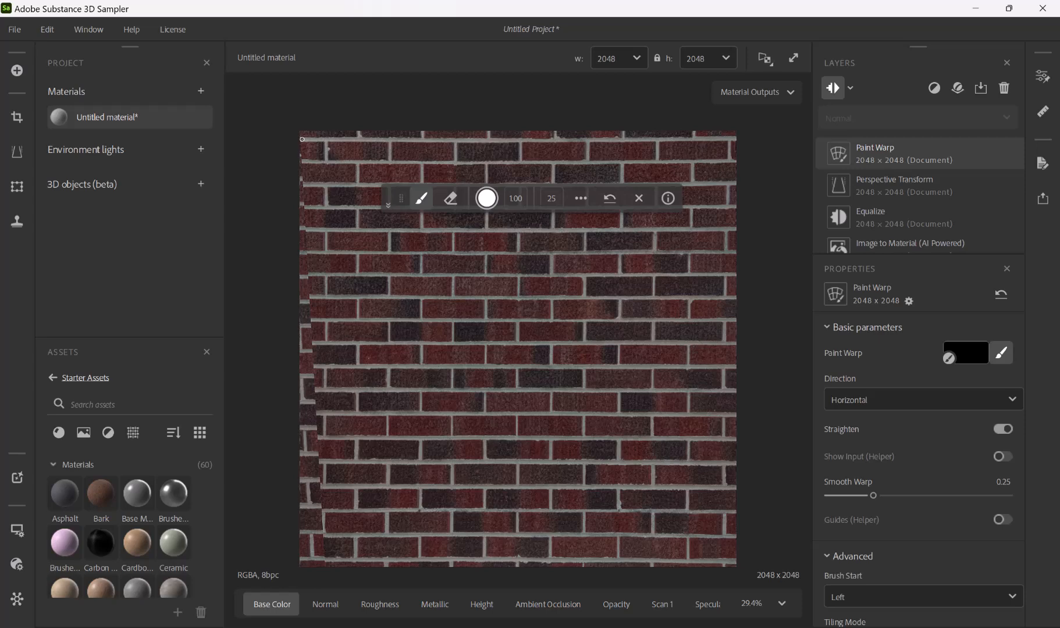
left_click_drag(304, 139, 725, 137)
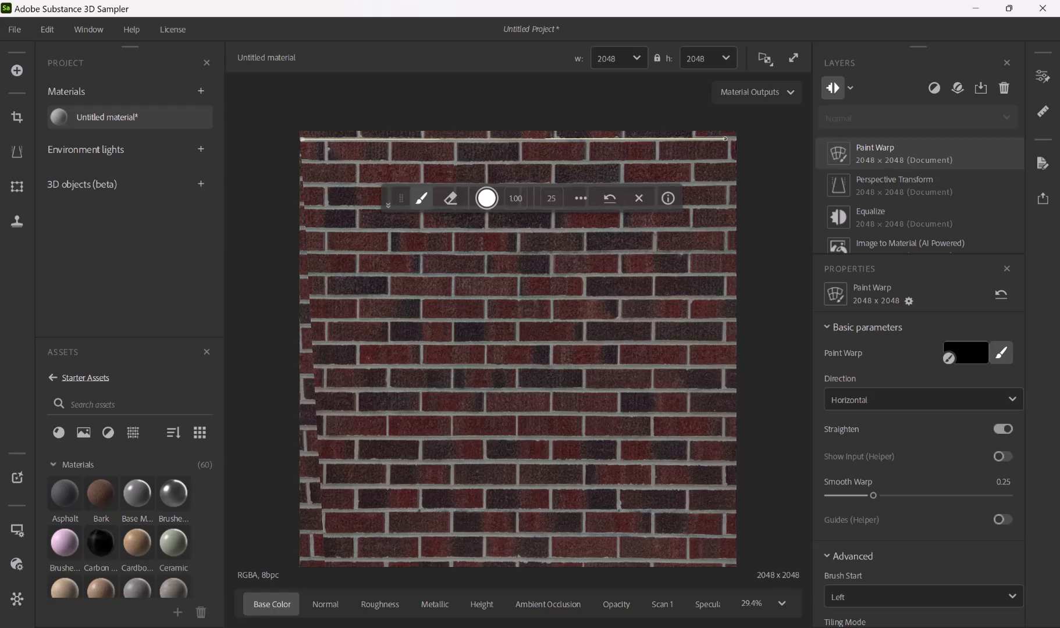
mouse_move(725, 138)
left_mouse_down()
mouse_move(727, 163)
mouse_move(701, 170)
mouse_move(715, 168)
mouse_move(710, 189)
mouse_move(731, 139)
left_mouse_up()
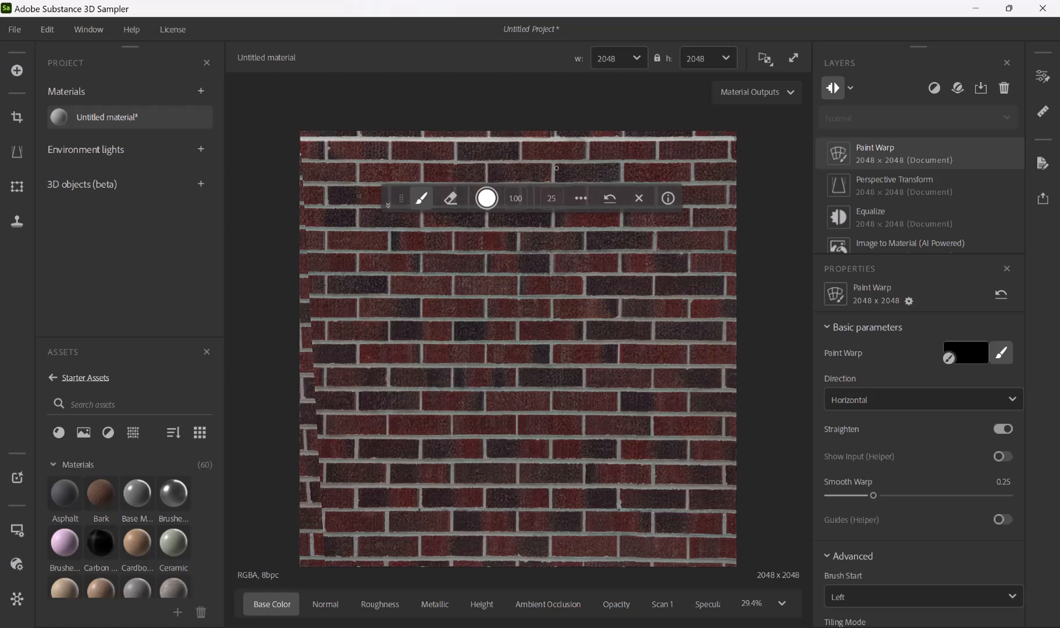
Paint a straight horizontal warp stroke along the lowest mortar line, moving the floating brush controls clear of the image
mouse_move(401, 199)
left_mouse_down()
mouse_move(152, 138)
mouse_move(211, 71)
mouse_move(269, 51)
mouse_move(241, 55)
left_mouse_up()
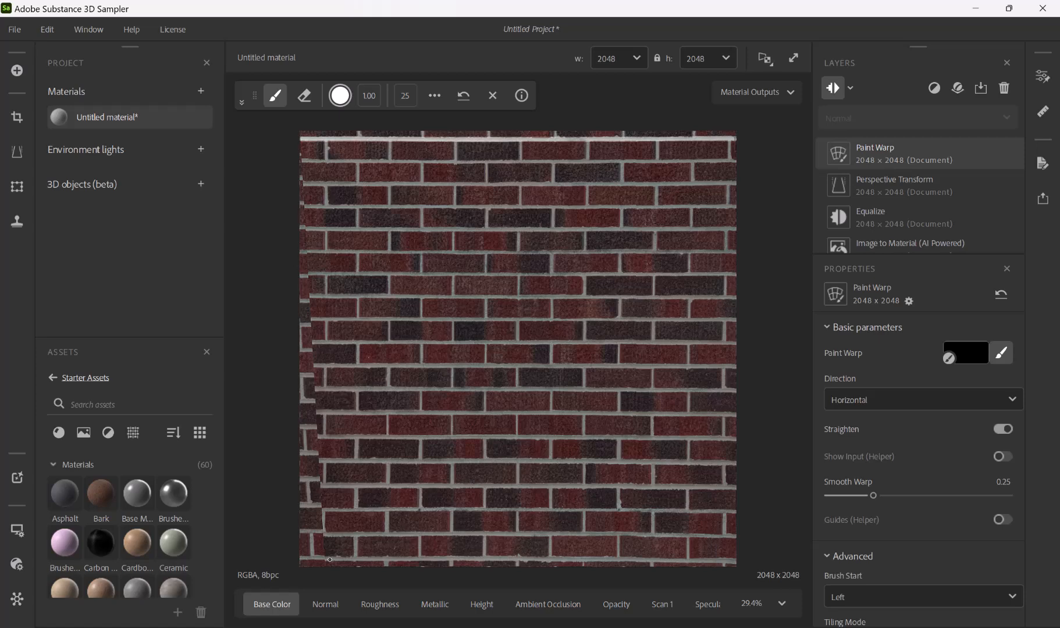
left_click_drag(330, 560, 336, 560)
left_click_drag(648, 555, 729, 561)
left_click(729, 561, "shift")
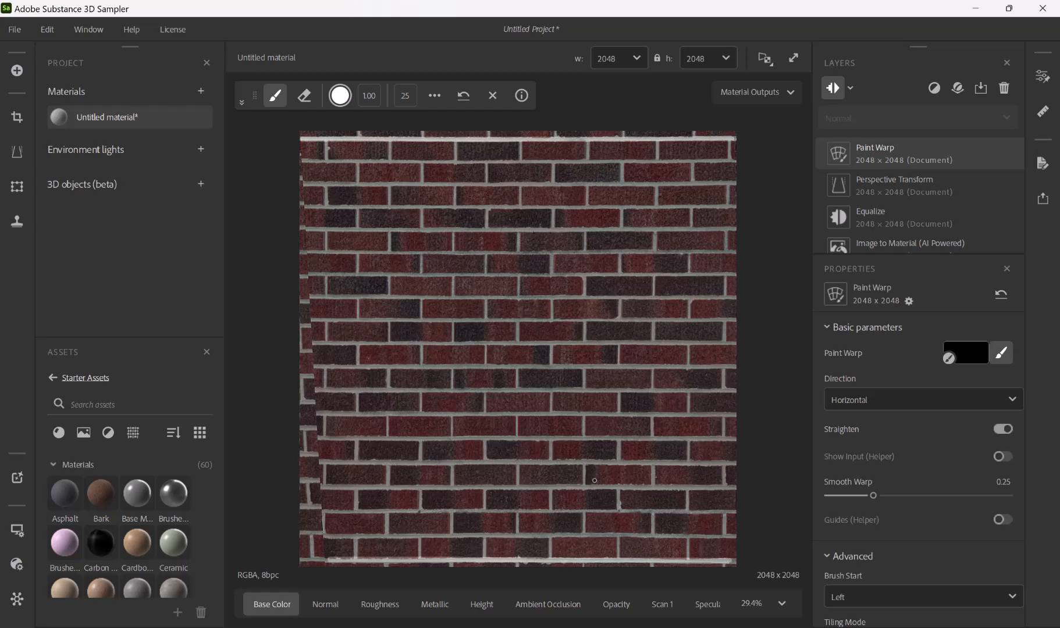
Paint a straight horizontal warp stroke along a mortar line near the middle of the wall and check its alignment up close
left_click(313, 320)
left_click(732, 319, "shift")
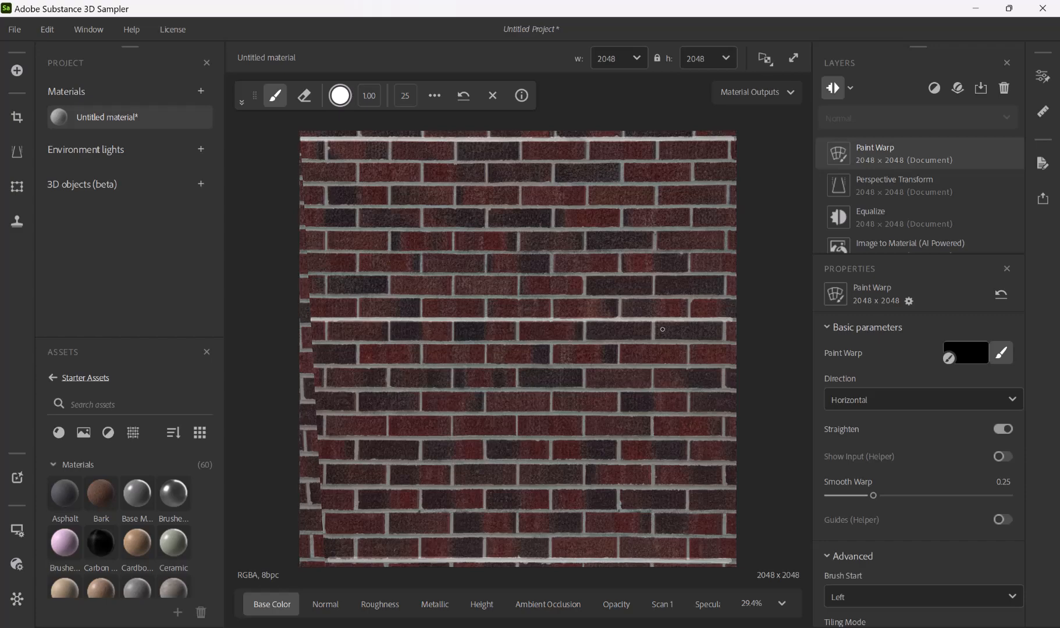
scroll(524, 308, "up", 5)
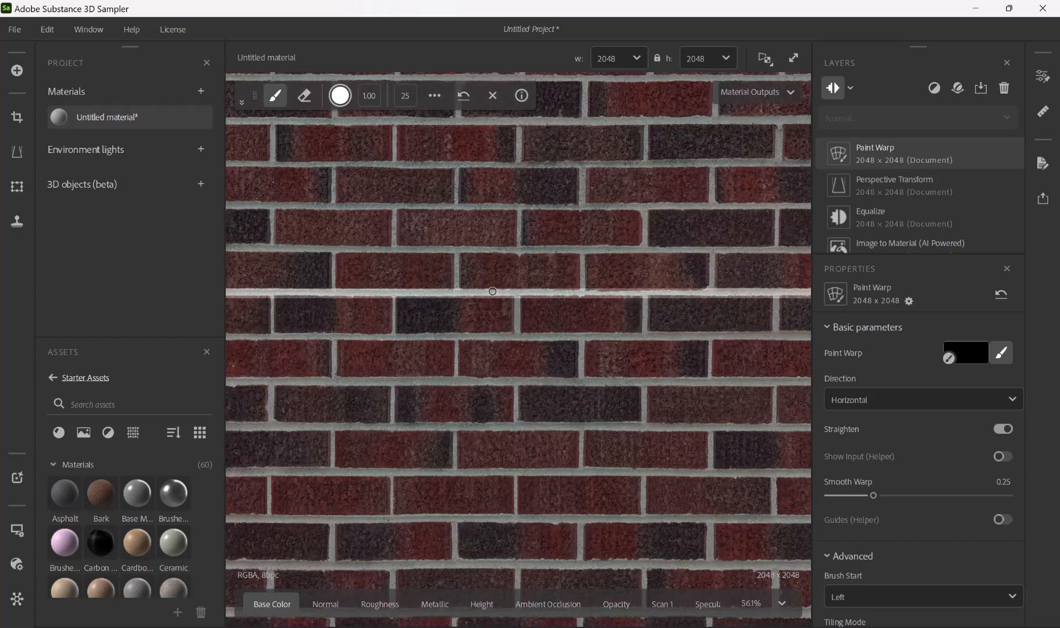
scroll(491, 288, "down", 4)
scroll(492, 290, "down", 2)
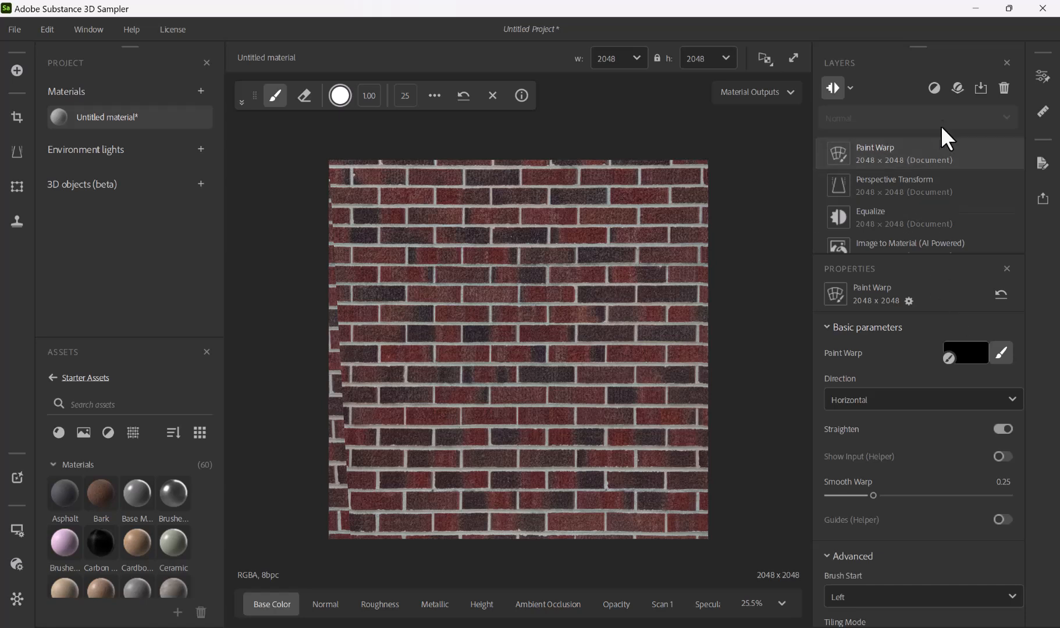
Add a second Paint Warp filter on top with Direction kept at Vertical, enable Straighten and activate its brush
left_click(933, 87)
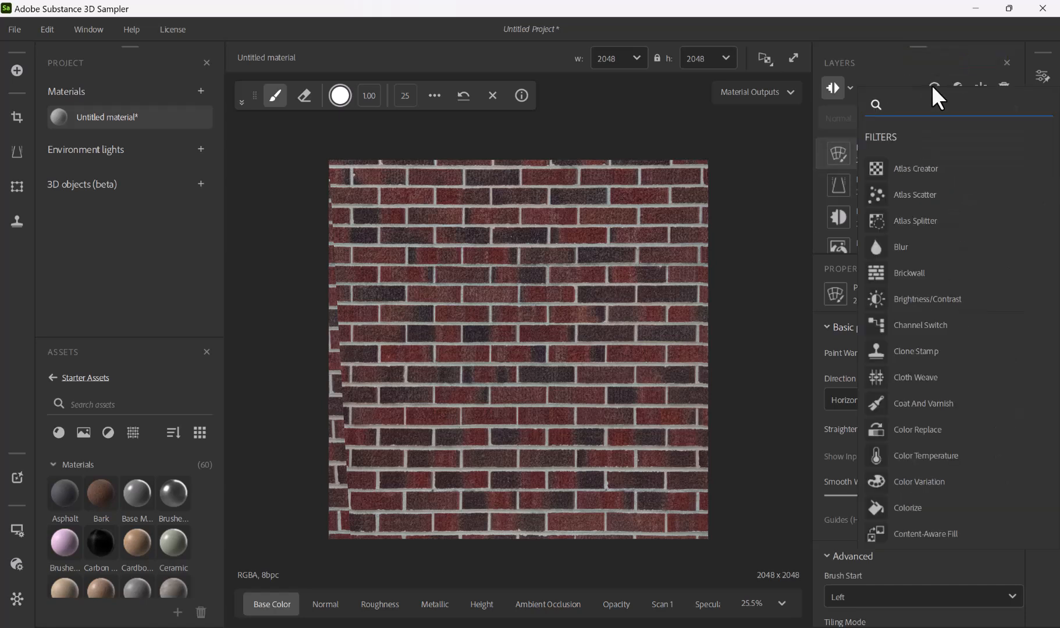
type("paint")
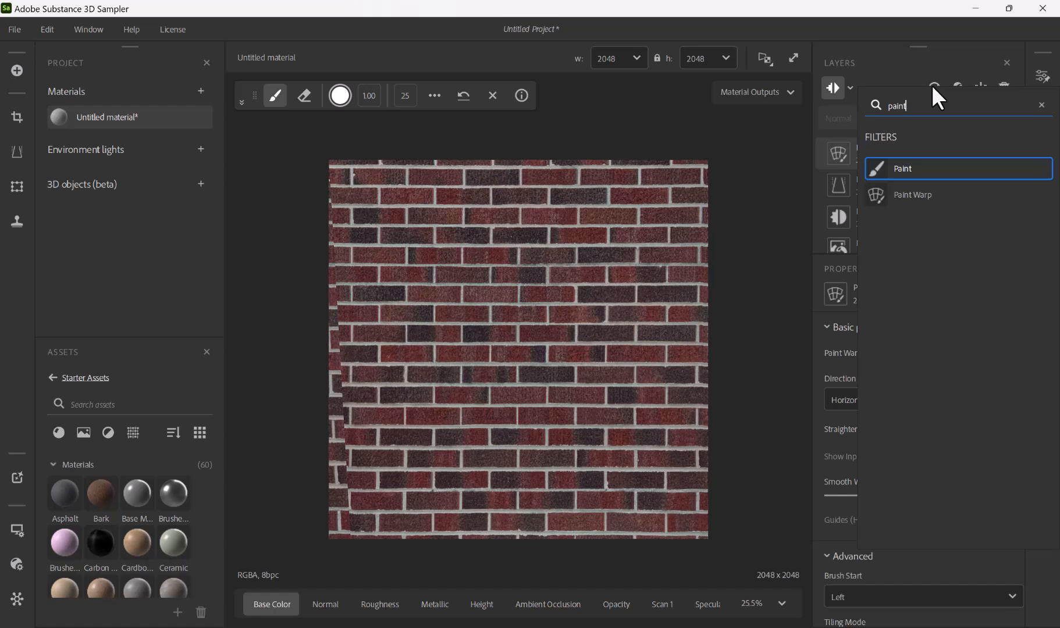
left_click(941, 198)
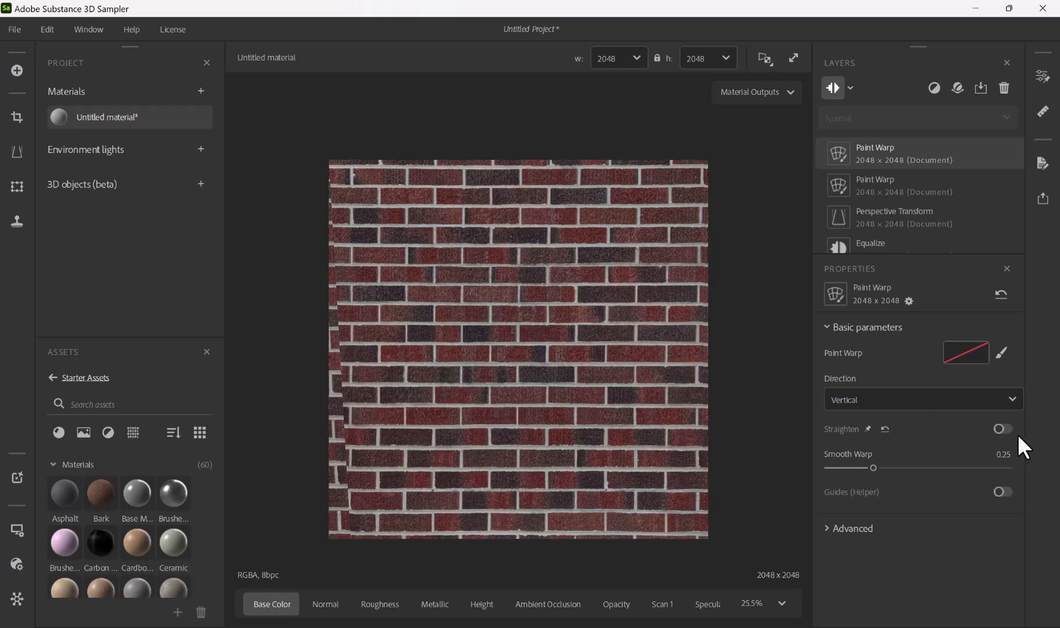
left_click(1002, 429)
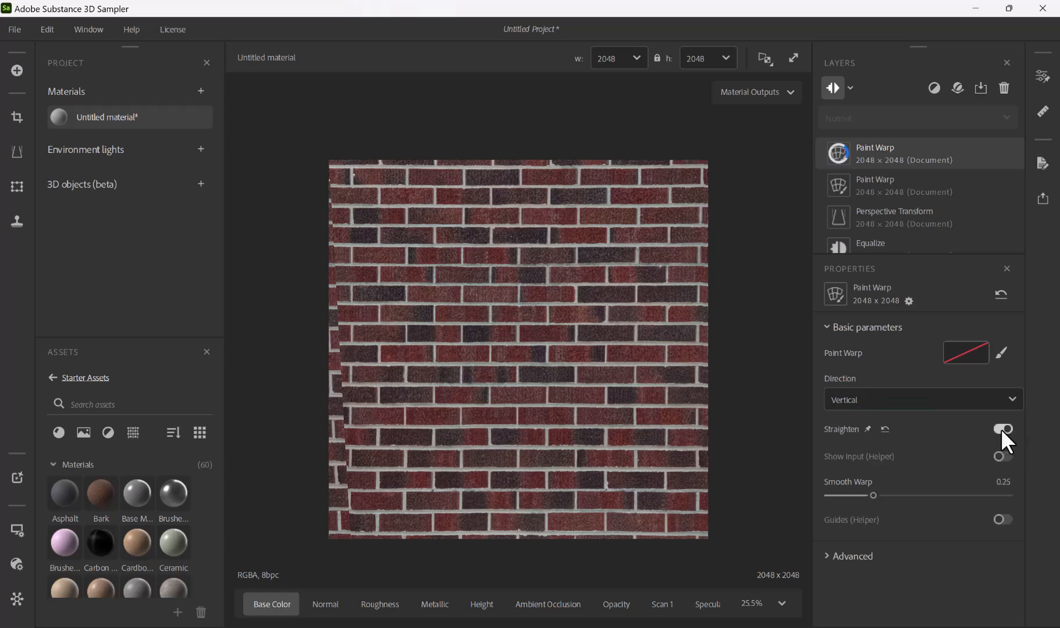
left_click(1001, 353)
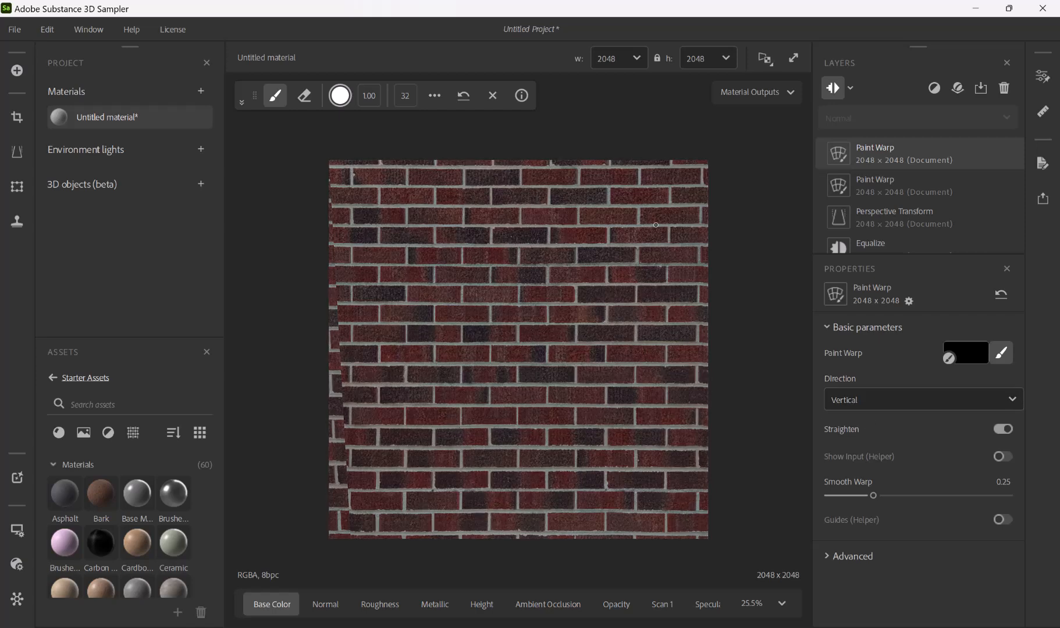
Paint straight vertical warp strokes from the top to the bottom mortar line, following the joints near the wall's left edge and centre
scroll(698, 162, "up", 3)
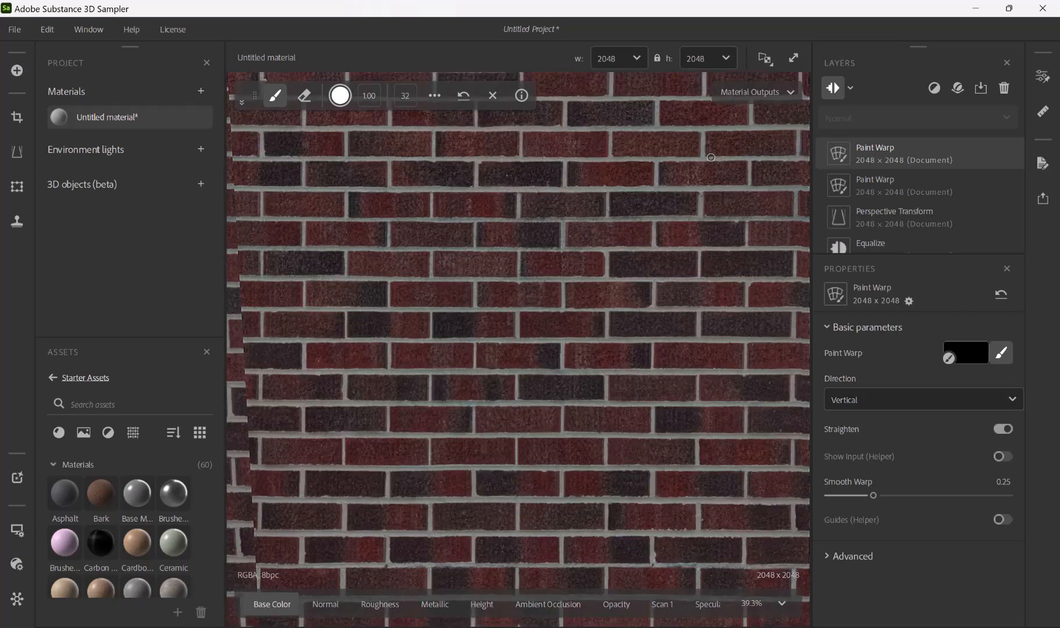
scroll(711, 159, "down", 2)
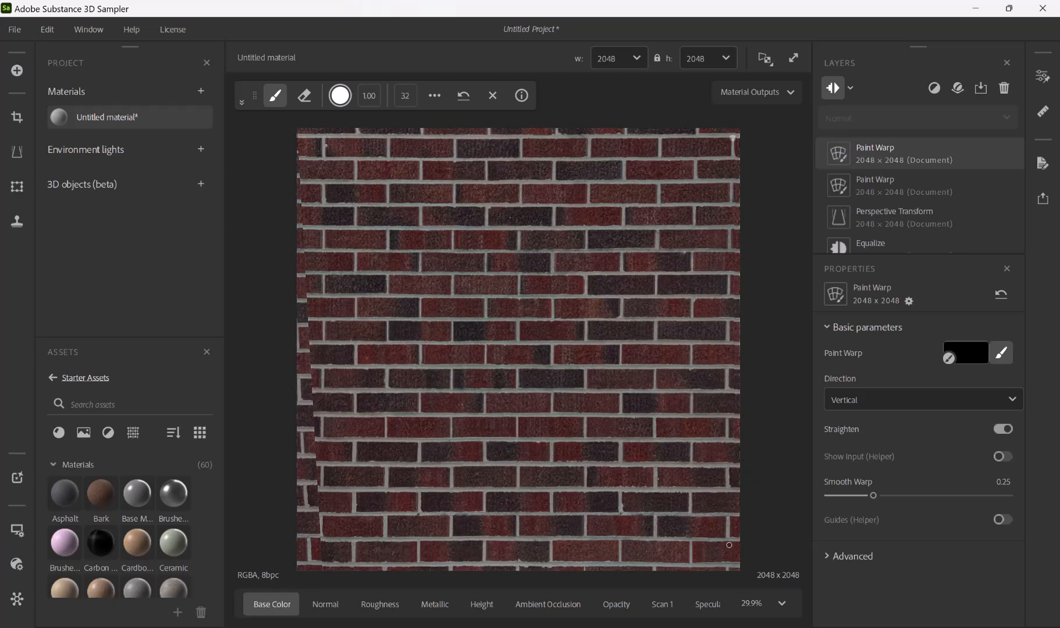
left_click(728, 541, "shift")
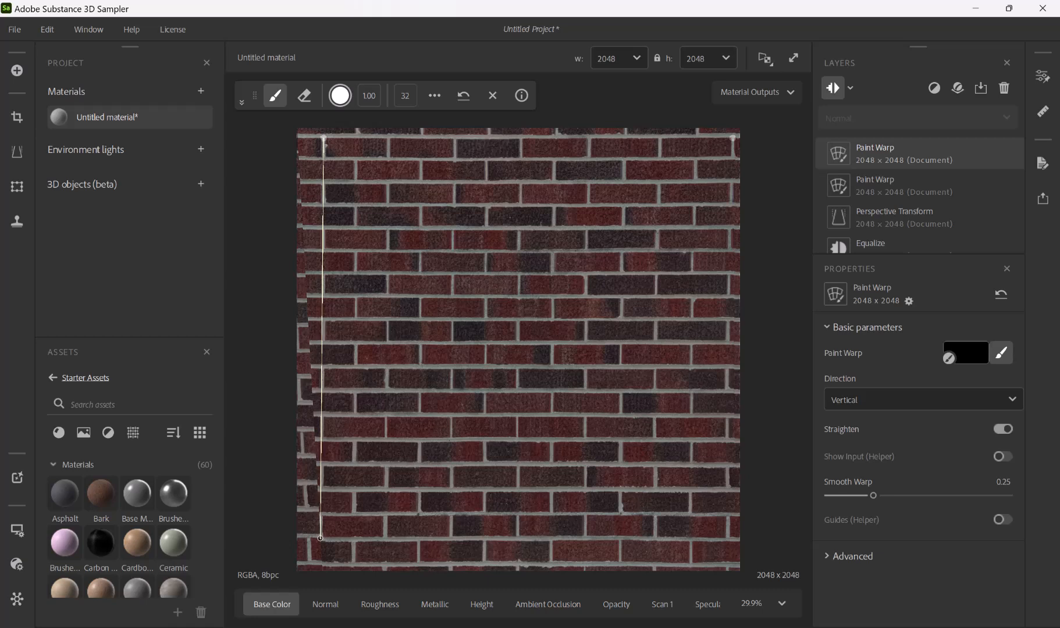
left_click(320, 538, "shift")
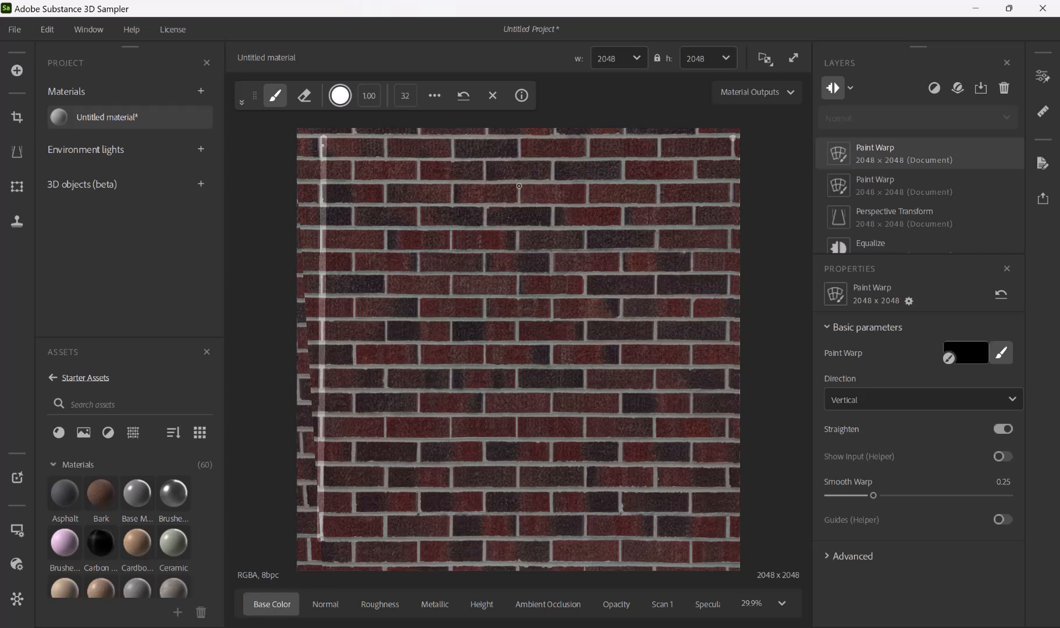
left_click(519, 138)
left_click(519, 540, "shift")
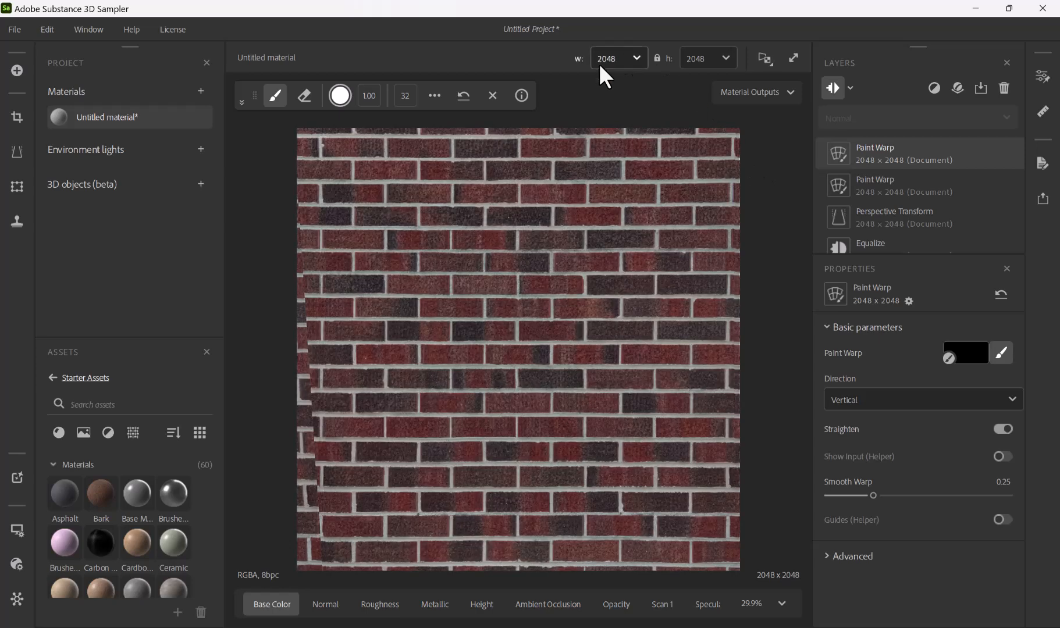
Switch back to the brush from the eraser and paint a straight vertical warp stroke down the joints near the wall's right edge
left_click(304, 95)
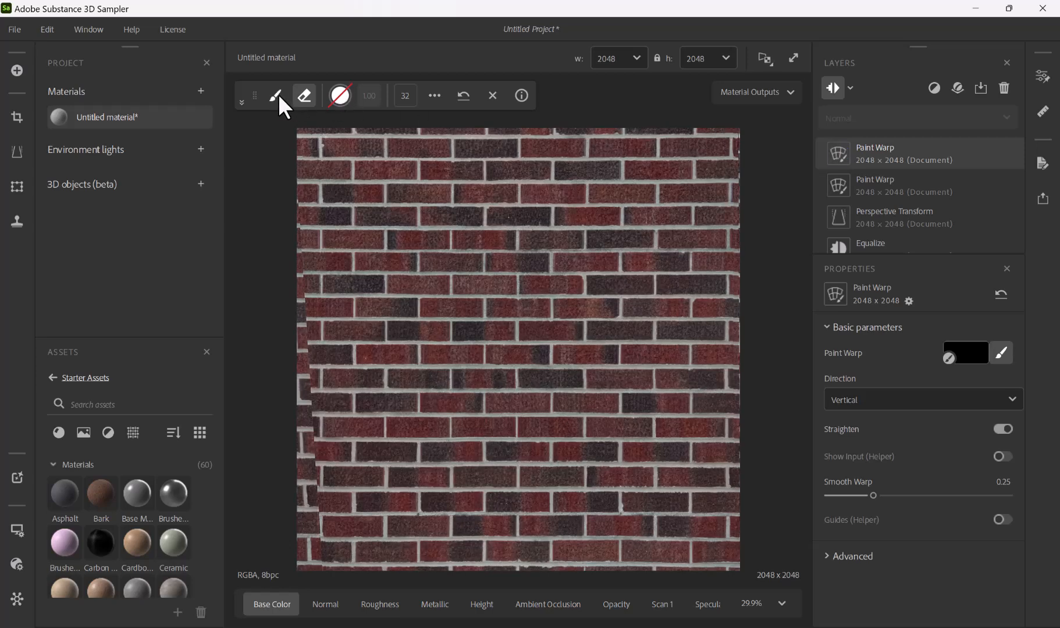
left_click(279, 96)
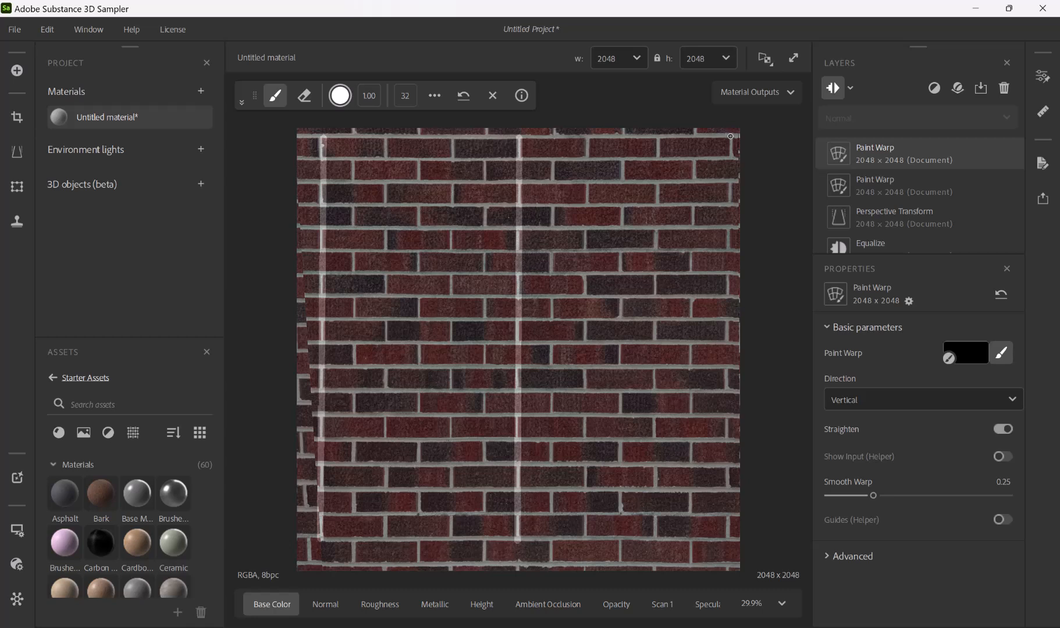
left_click(731, 137)
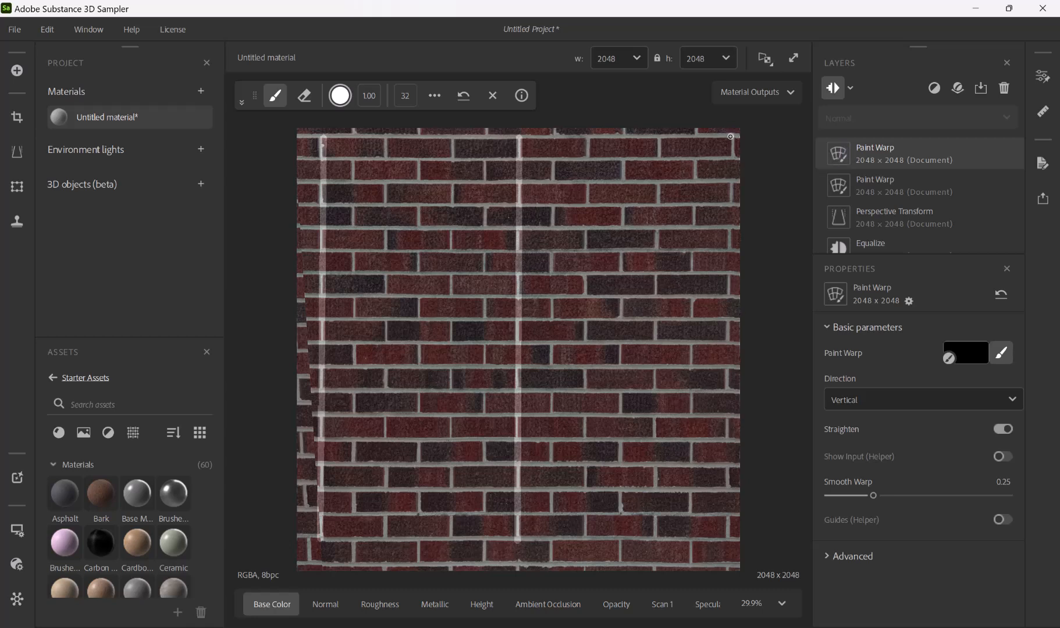
left_click(729, 540, "shift")
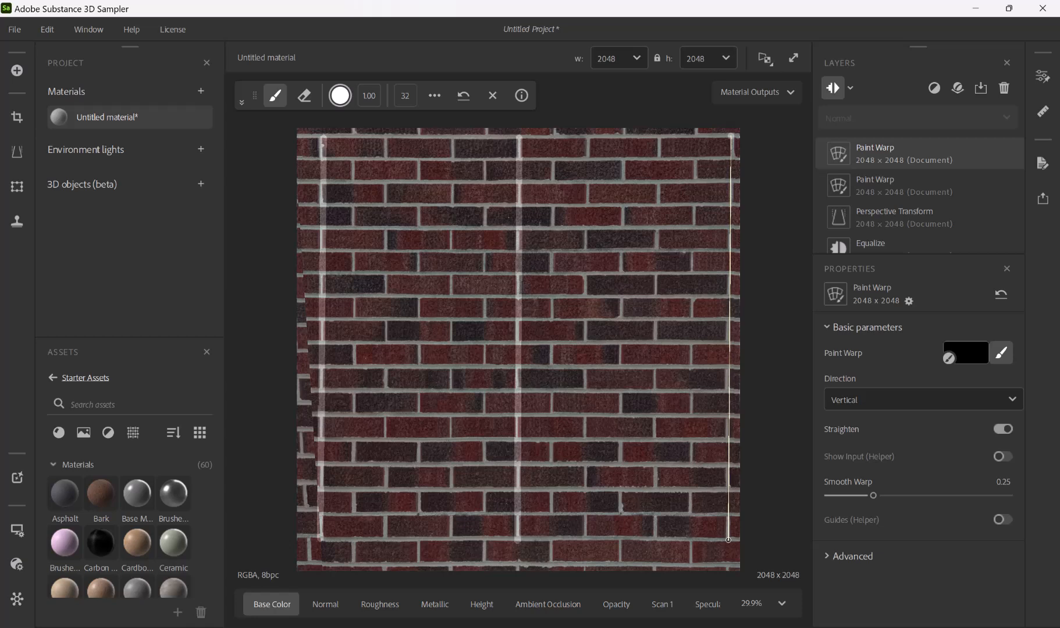
left_click(727, 539, "shift")
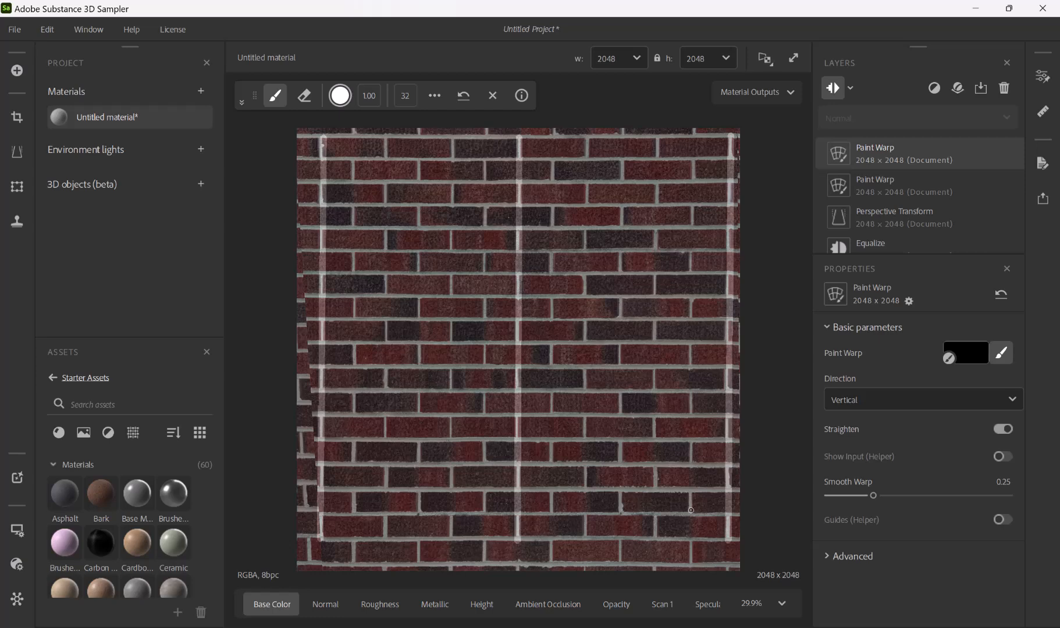
Add a Tiling filter above the two Paint Warp filters
left_click(934, 88)
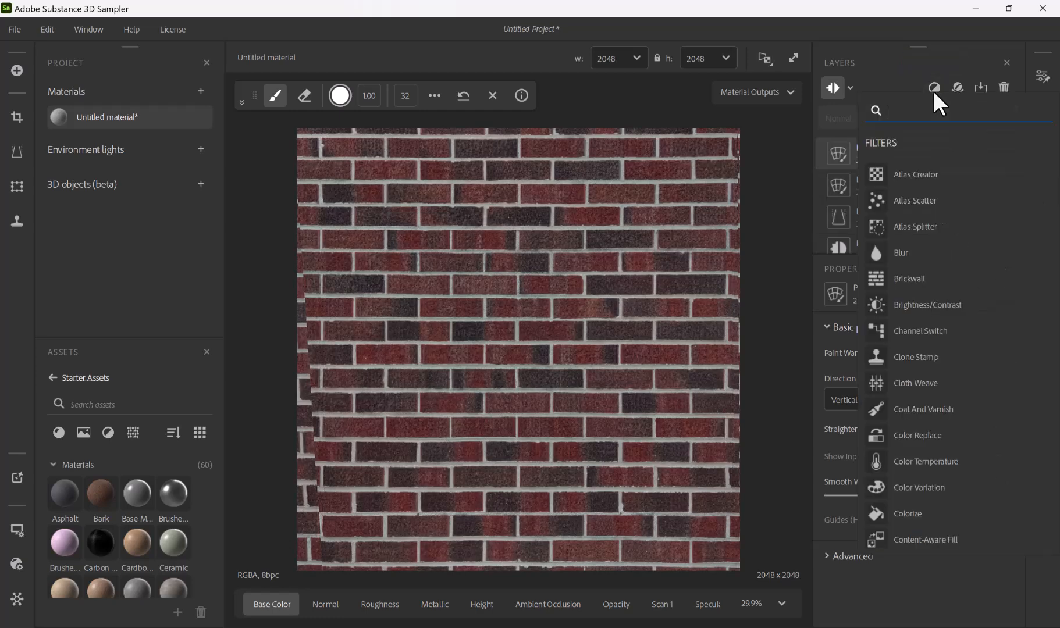
type("tiling")
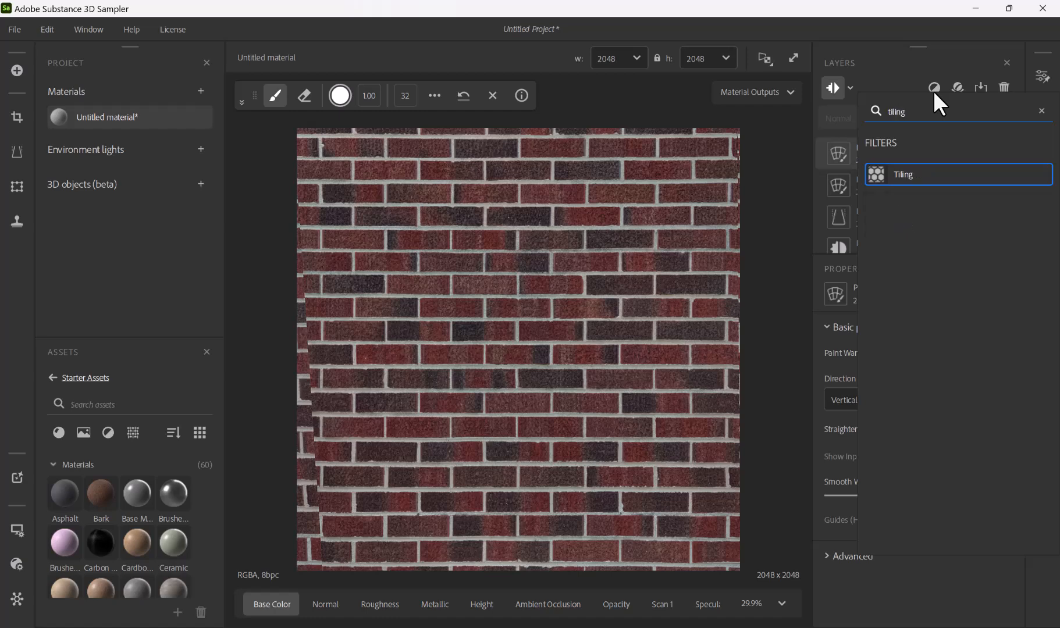
key("Return")
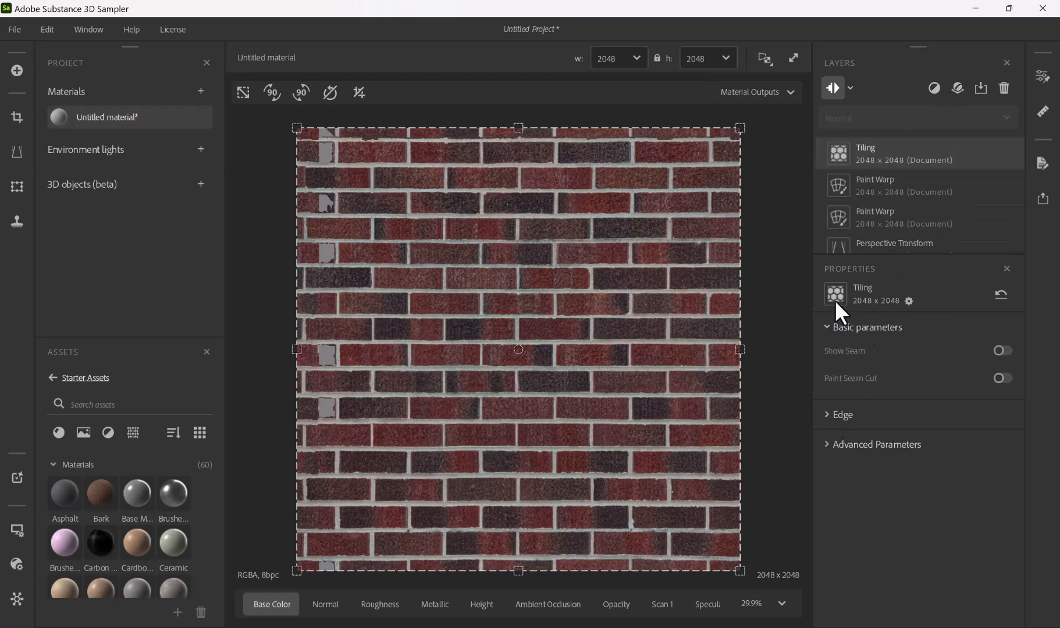
Turn on Show Seam to inspect the tiling cut along the wall's left edge, and hide the seam again
left_click(1001, 351)
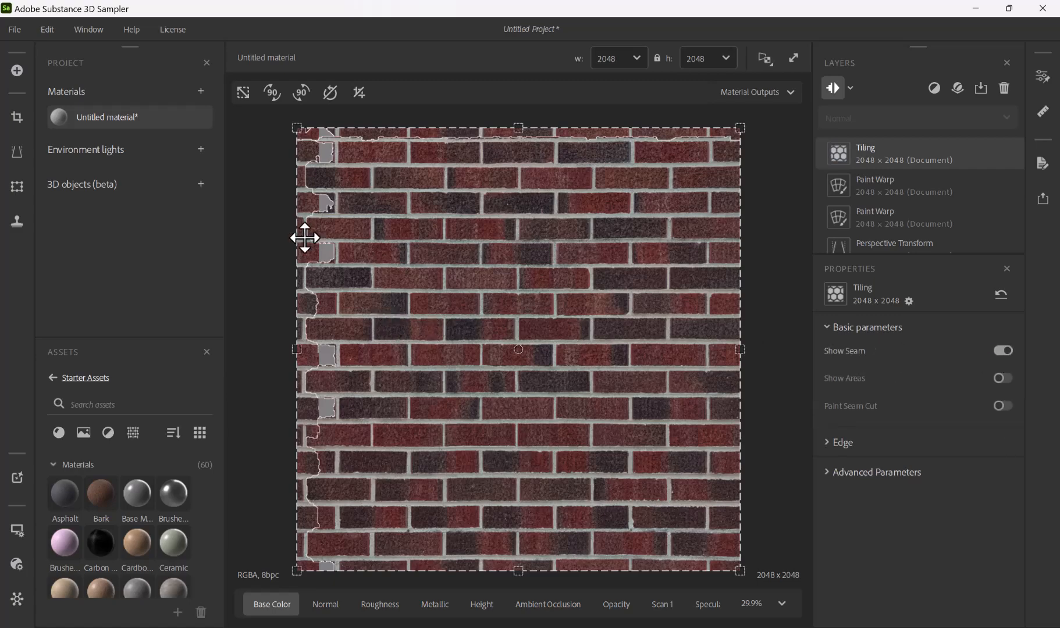
scroll(313, 254, "up", 4)
scroll(275, 245, "down", 5)
scroll(278, 239, "up", 3)
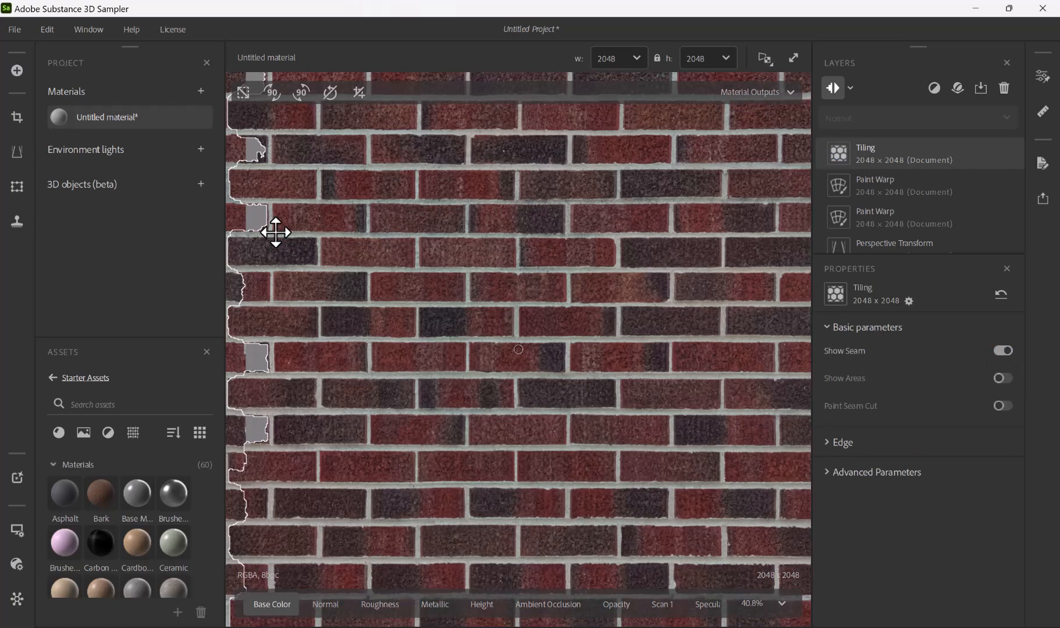
scroll(379, 279, "down", 2)
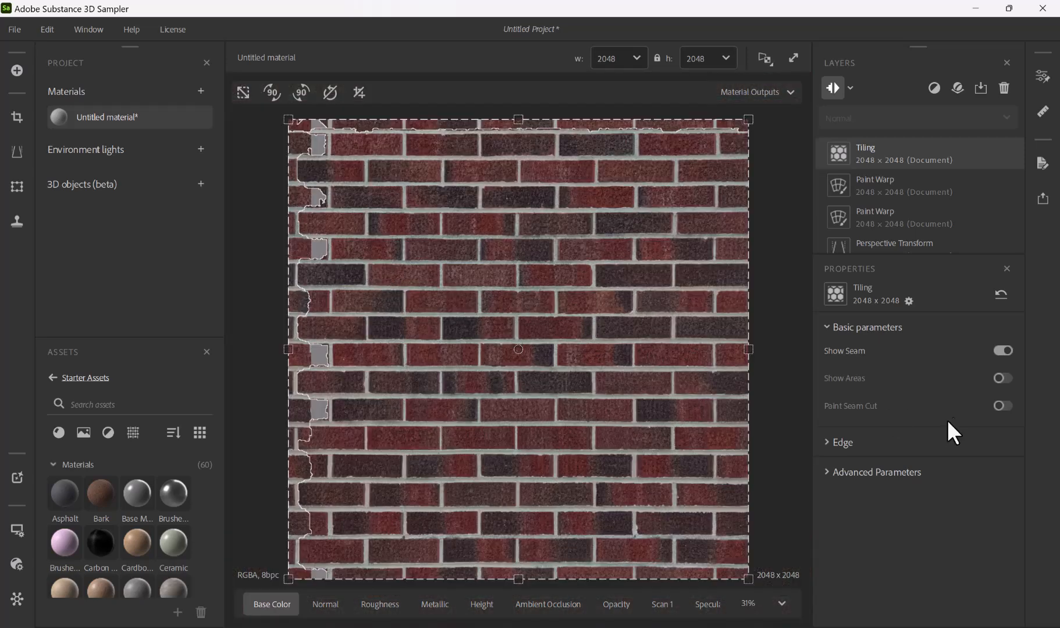
left_click(1002, 352)
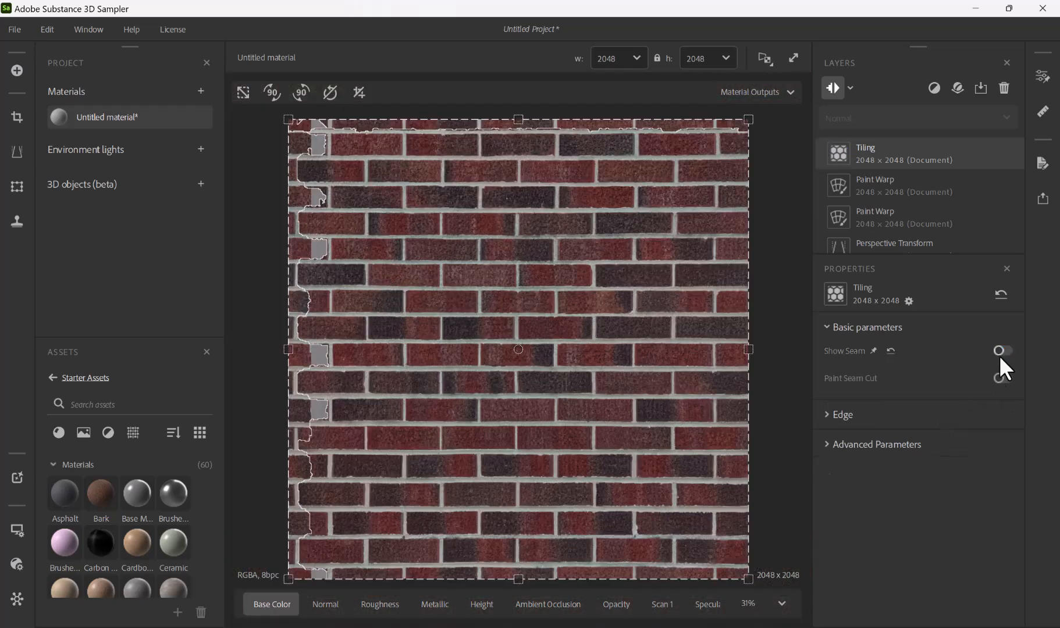
Compare the tiling with Detect Edges off, enable Paint Seam Cut, and turn Detect Edges back on
left_click(828, 415)
scroll(931, 445, "down", 1)
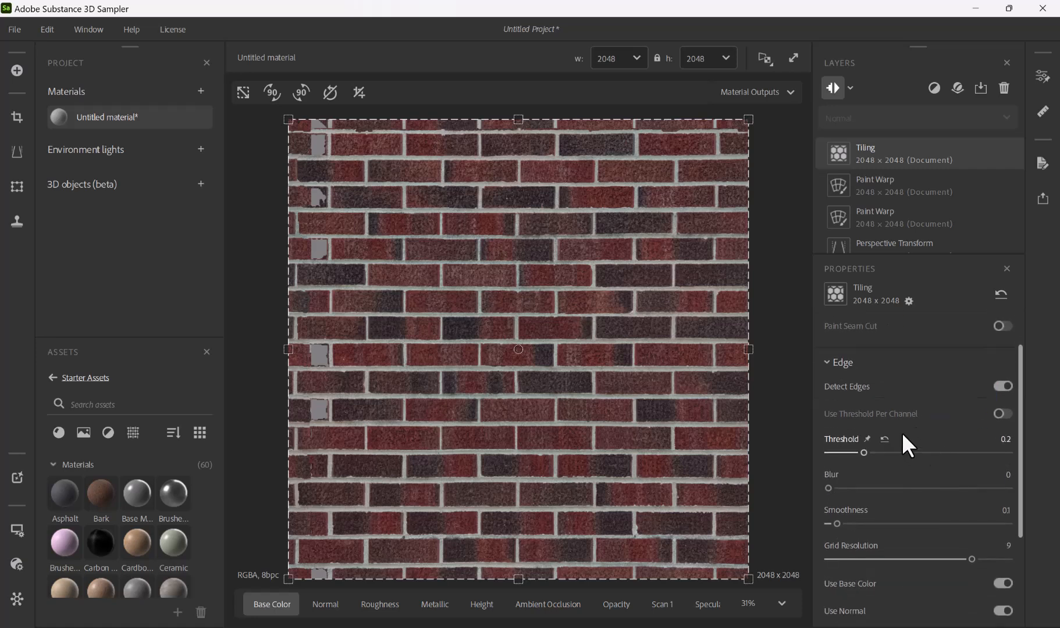
left_click(1006, 386)
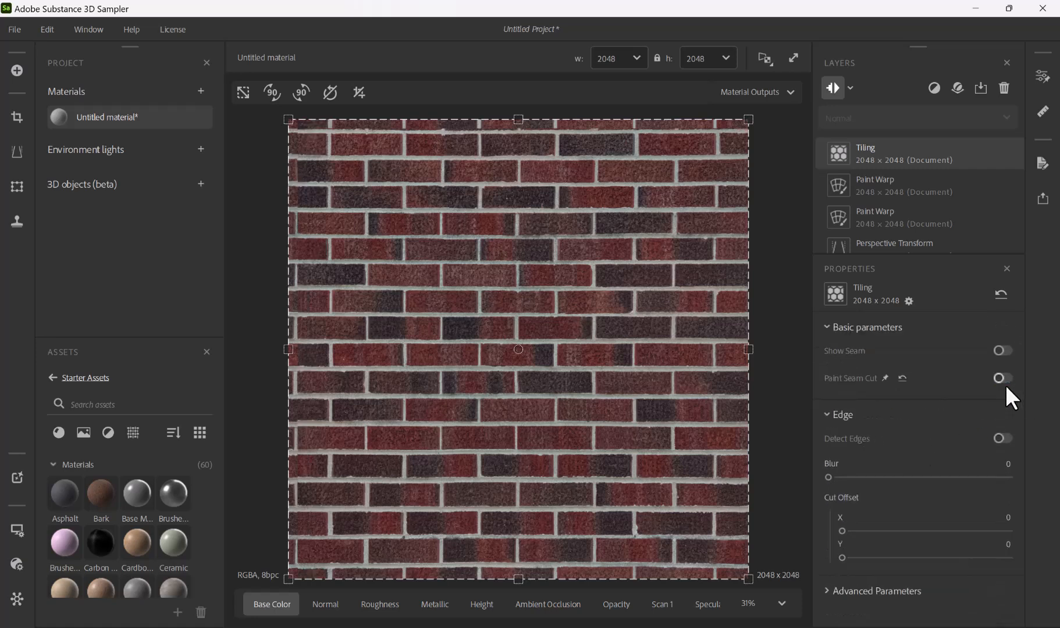
left_click(1005, 384)
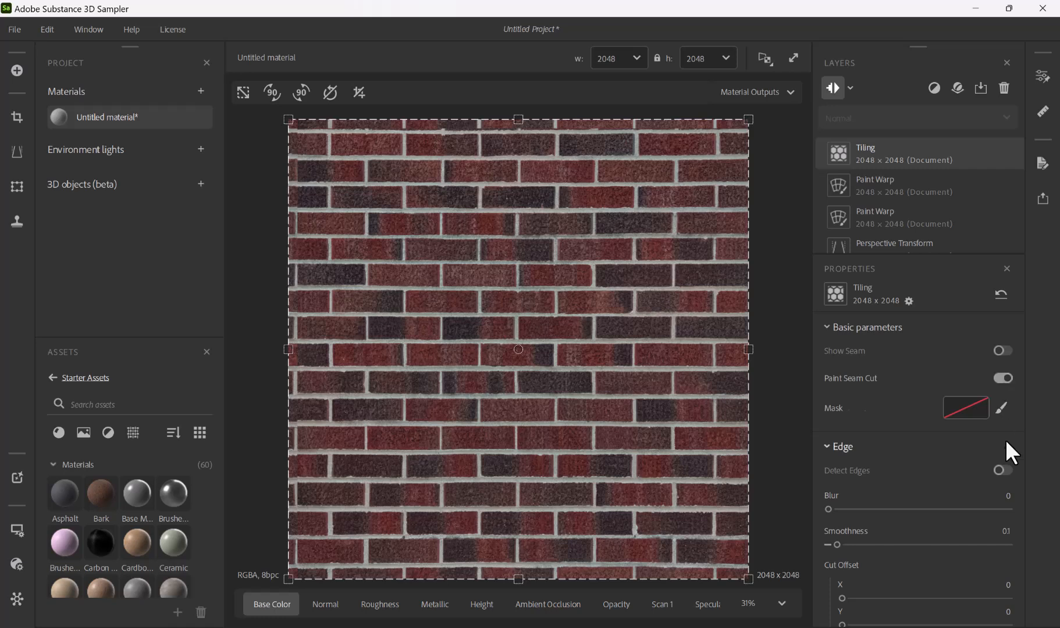
left_click(1003, 471)
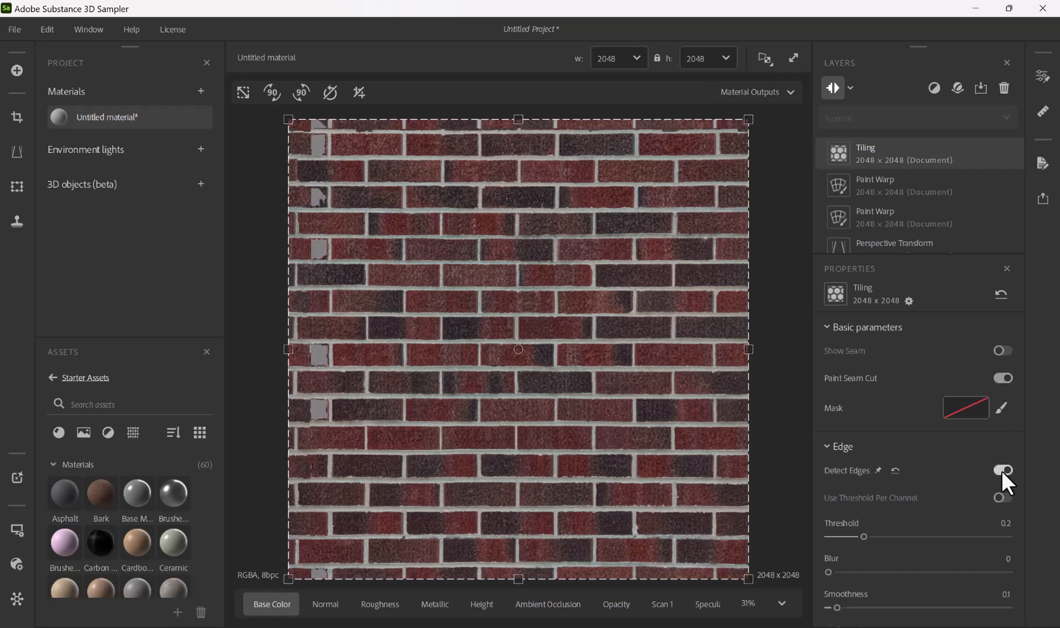
Try several edge Threshold values for the Tiling filter, including 0.07 and 0.2, and settle on 0.11
left_click(899, 535)
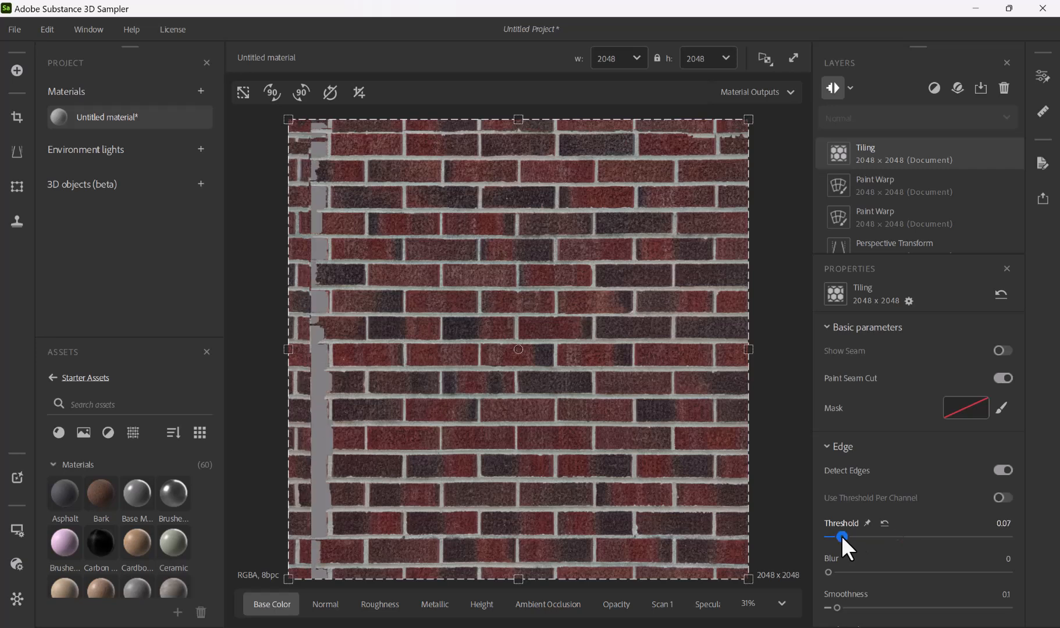
left_click(842, 536)
left_click(859, 537)
left_click(873, 536)
left_click(867, 536)
left_click(866, 536)
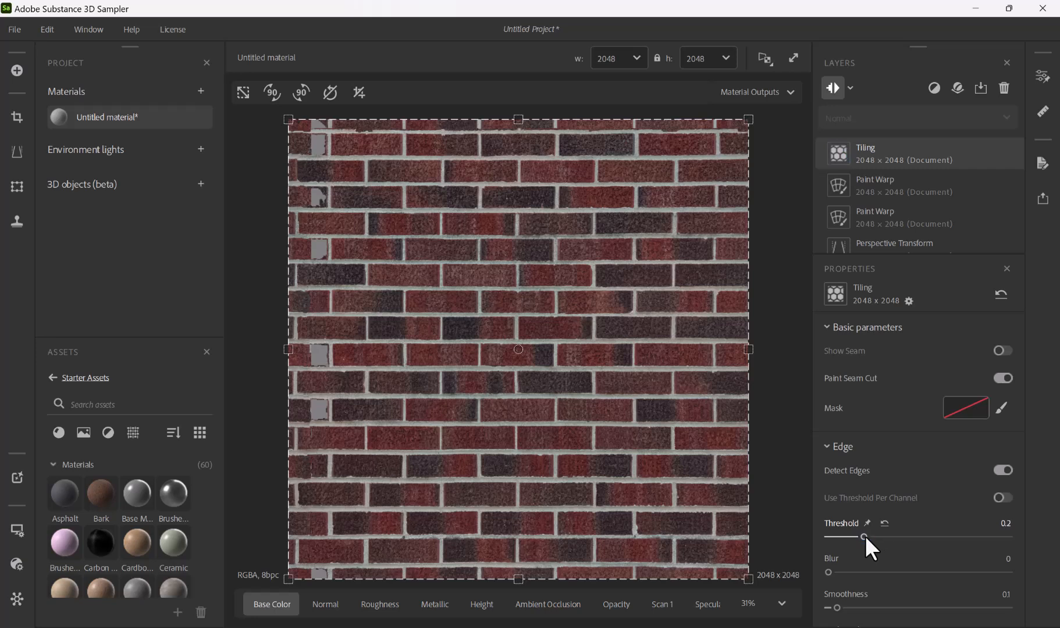
left_click(867, 535)
left_click_drag(864, 537, 824, 568)
scroll(286, 349, "up", 2)
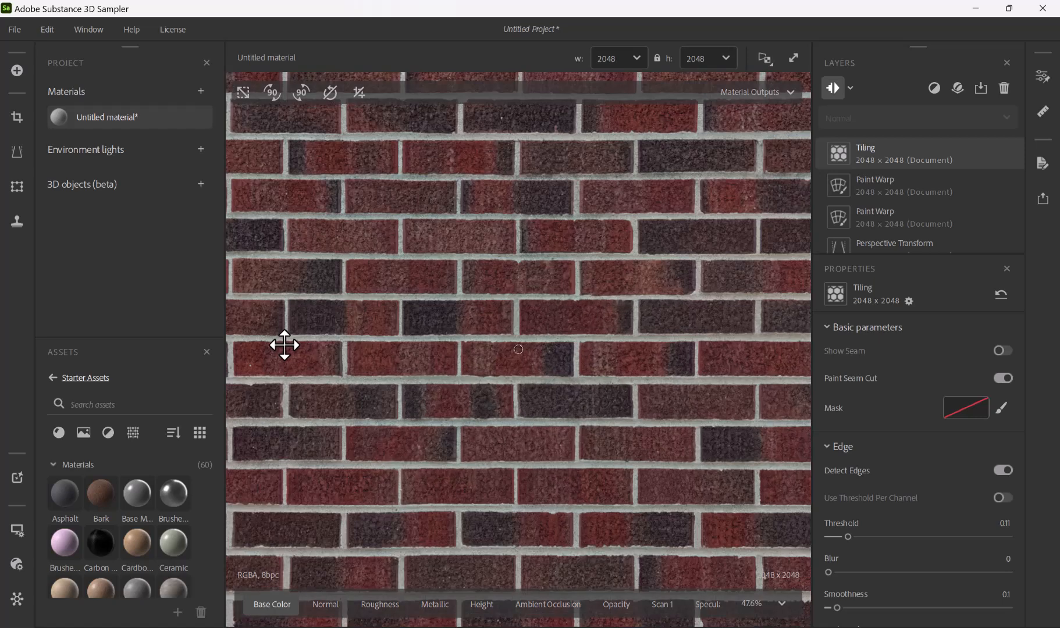
Switch to the 3D-only view and examine the brick material up close for visible tiling seams
left_click(763, 58)
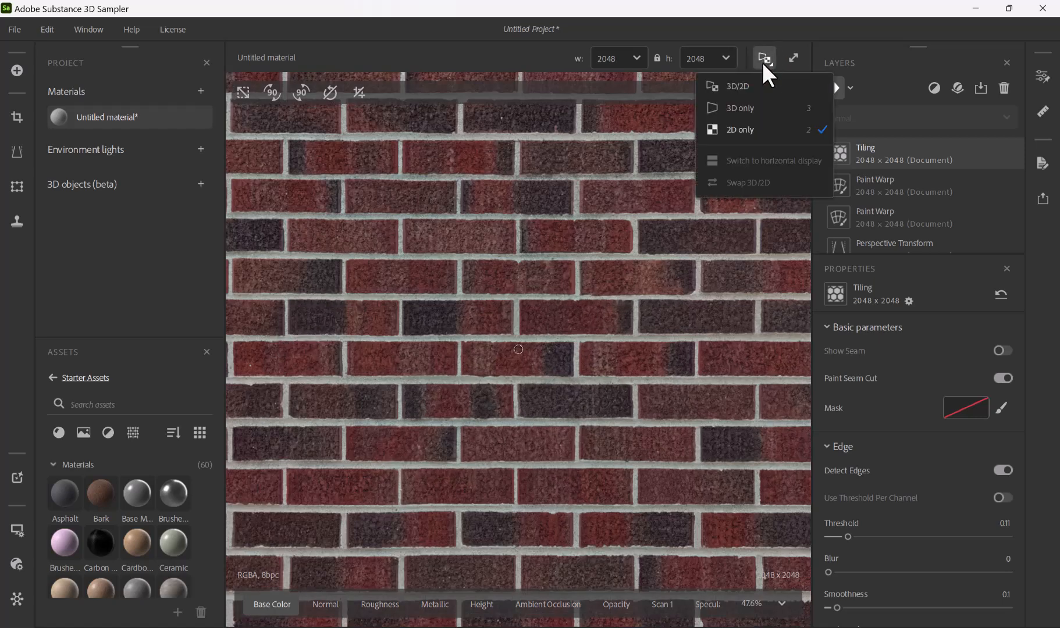
left_click(743, 110)
left_click_drag(486, 359, 478, 267)
scroll(511, 346, "up", 2)
left_click_drag(482, 316, 469, 287)
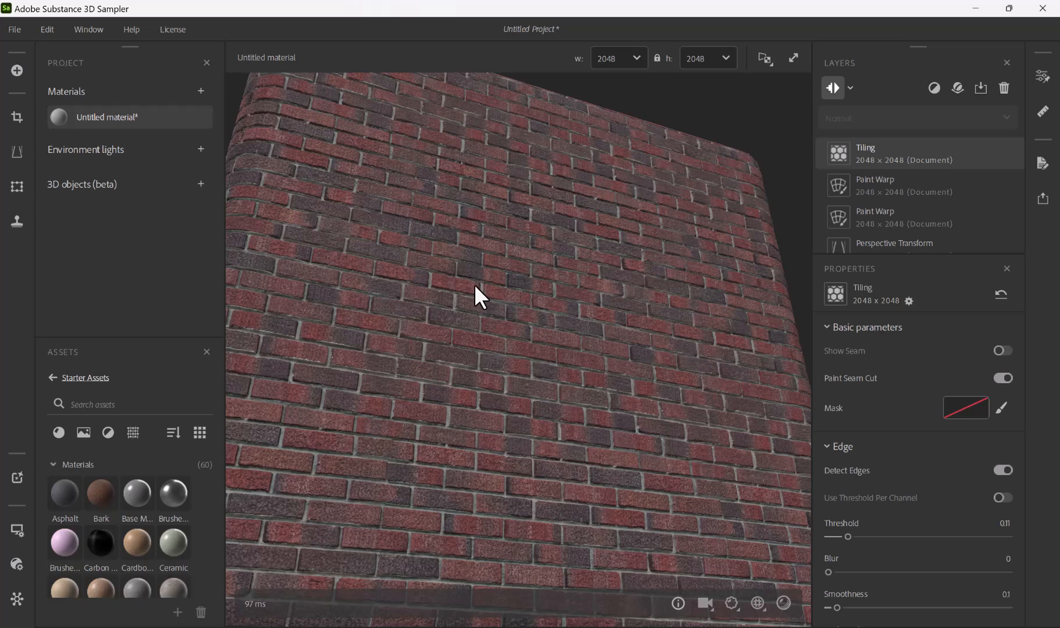
left_click_drag(474, 288, 477, 383)
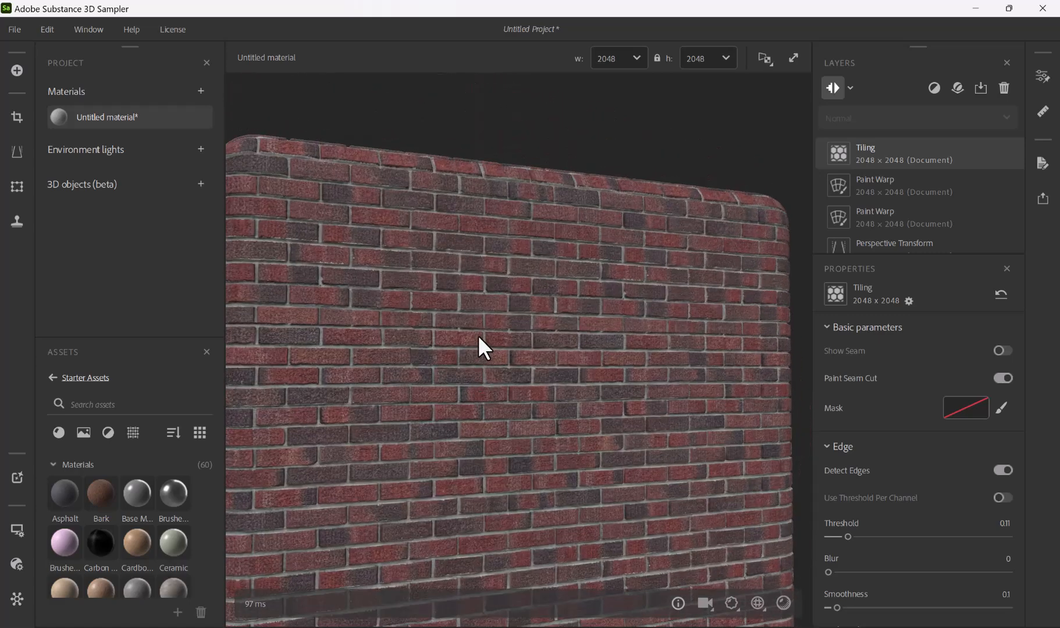
left_click_drag(433, 335, 476, 405)
scroll(469, 366, "up", 4)
scroll(505, 389, "down", 5)
scroll(391, 361, "up", 5)
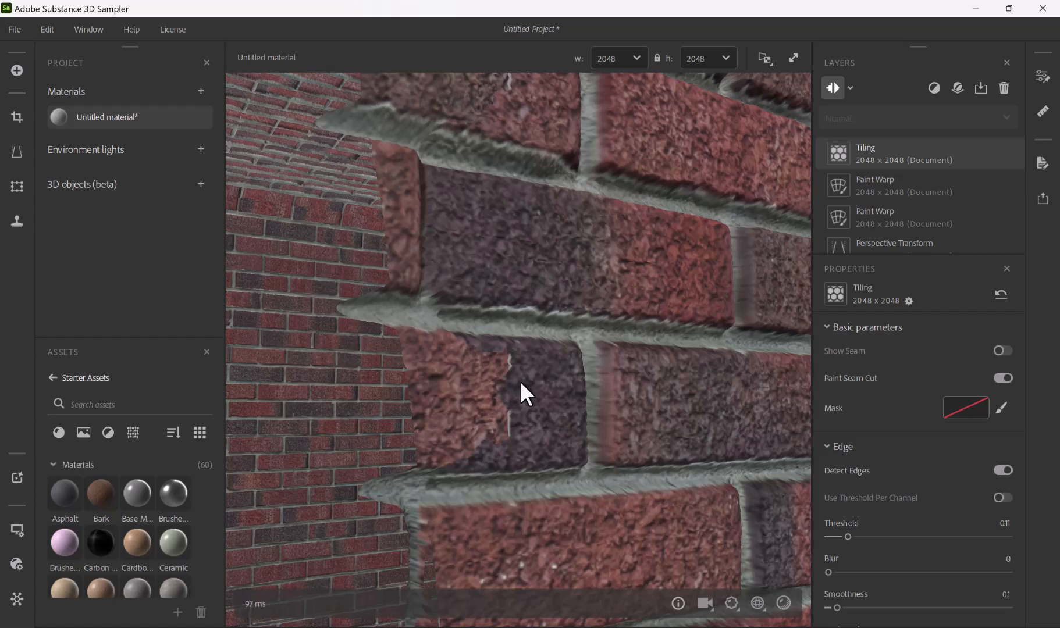
left_click_drag(527, 383, 554, 393)
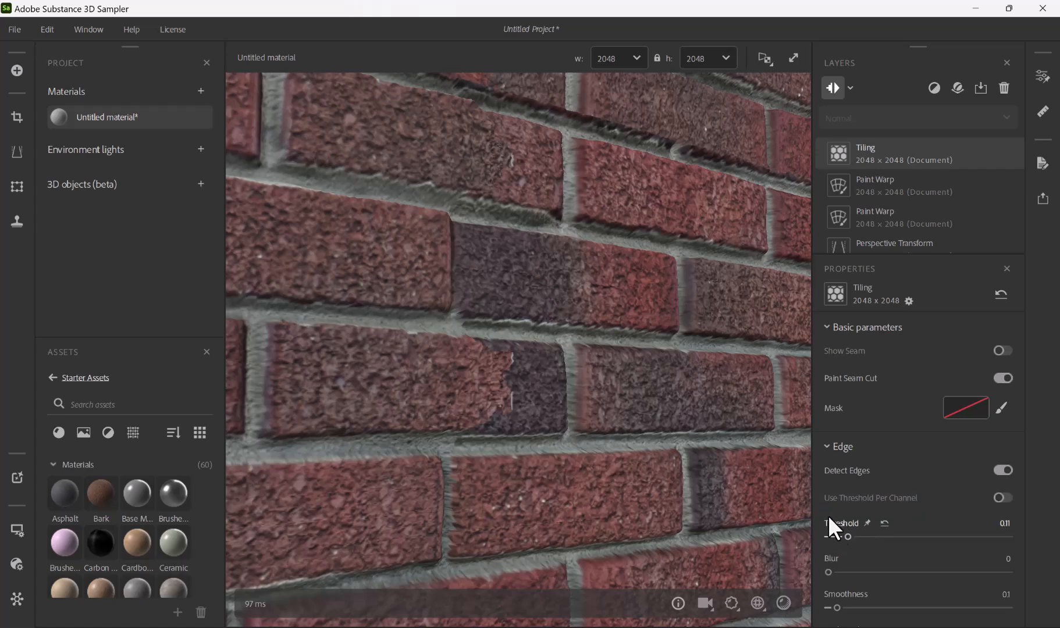
Set the Tiling filter's edge Threshold to 0.1 and raise its Blur to 0.74 to soften the seam cut
left_click_drag(829, 572, 843, 572)
left_click(849, 537)
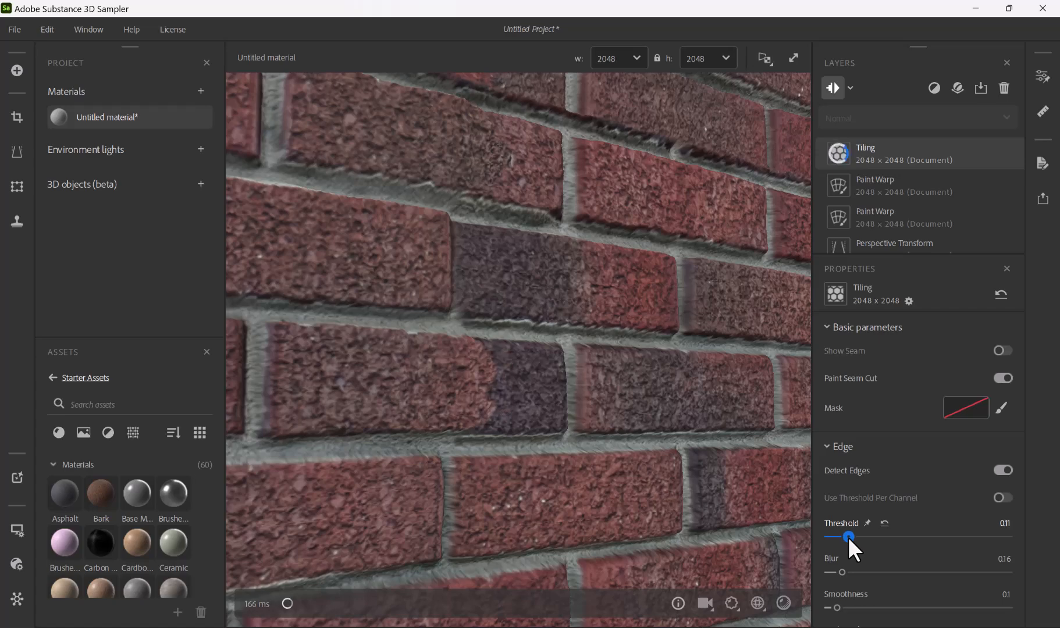
left_click_drag(849, 537, 895, 571)
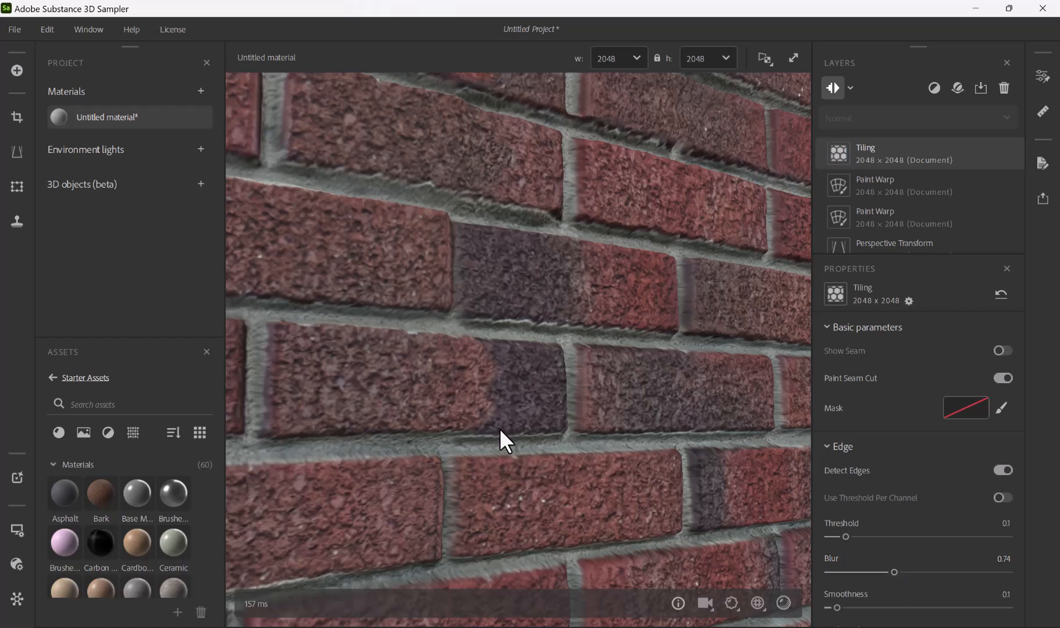
Return to the 2D-only view and lower the tiling frame's upper edge by about one brick row
scroll(579, 439, "down", 5)
left_click_drag(579, 439, 708, 221)
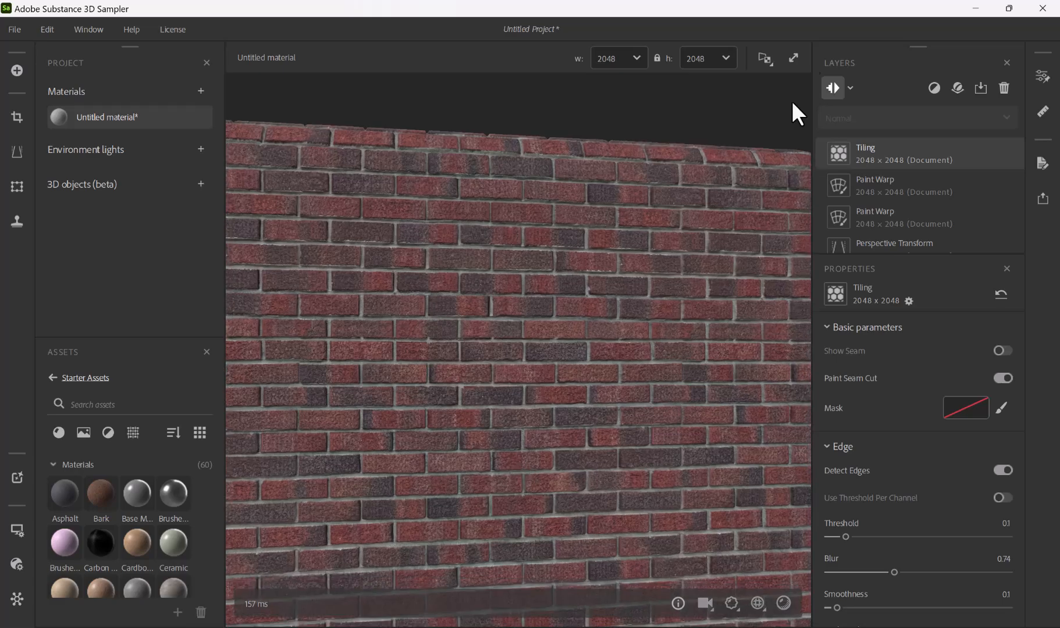
left_click(763, 56)
left_click(746, 129)
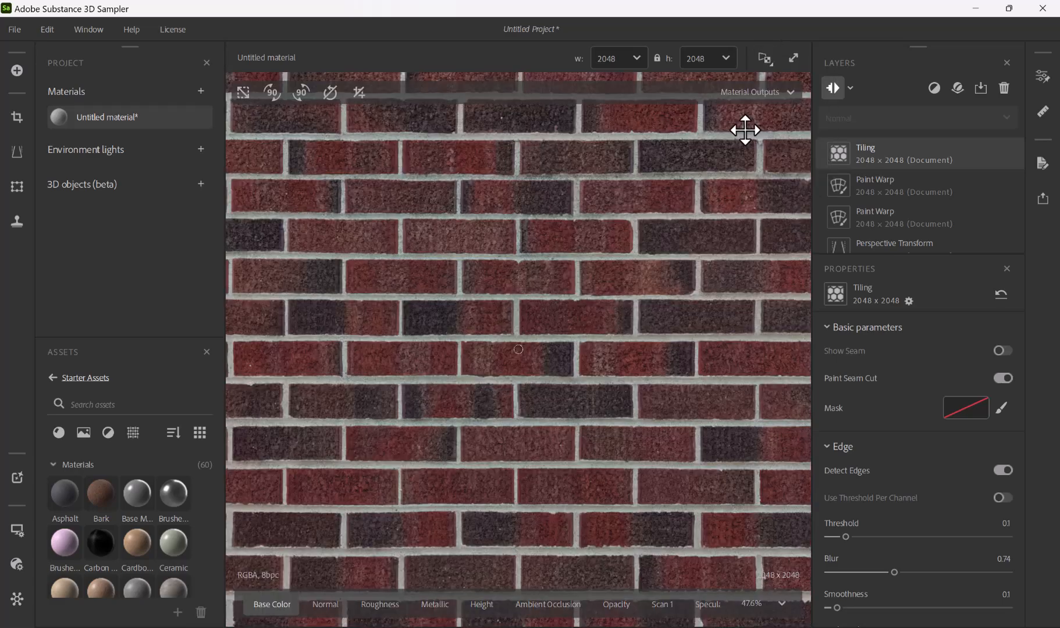
scroll(605, 199, "down", 3)
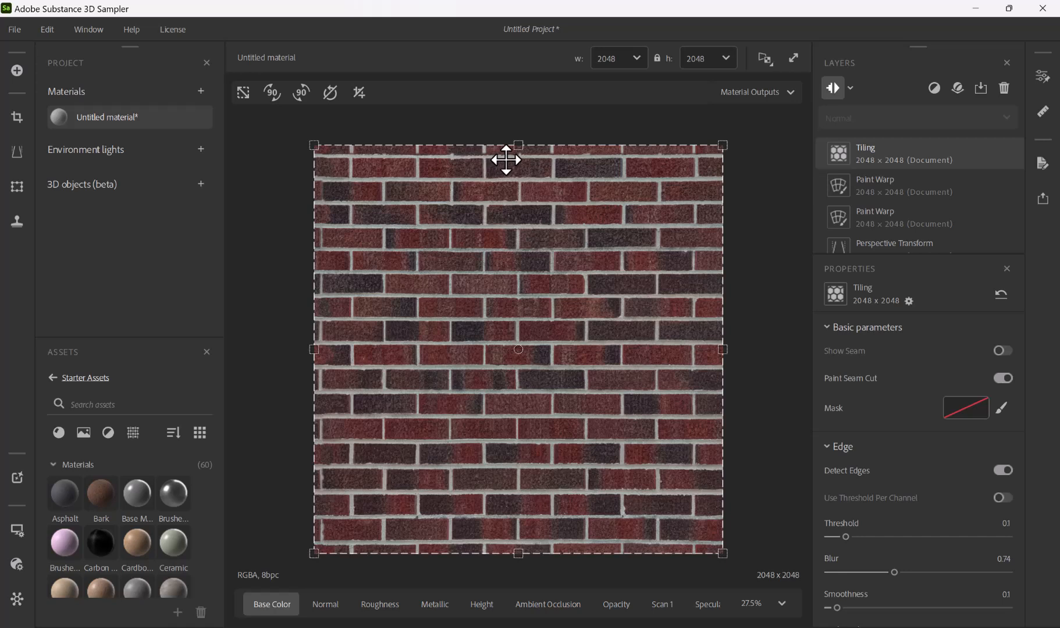
left_click_drag(518, 143, 516, 169)
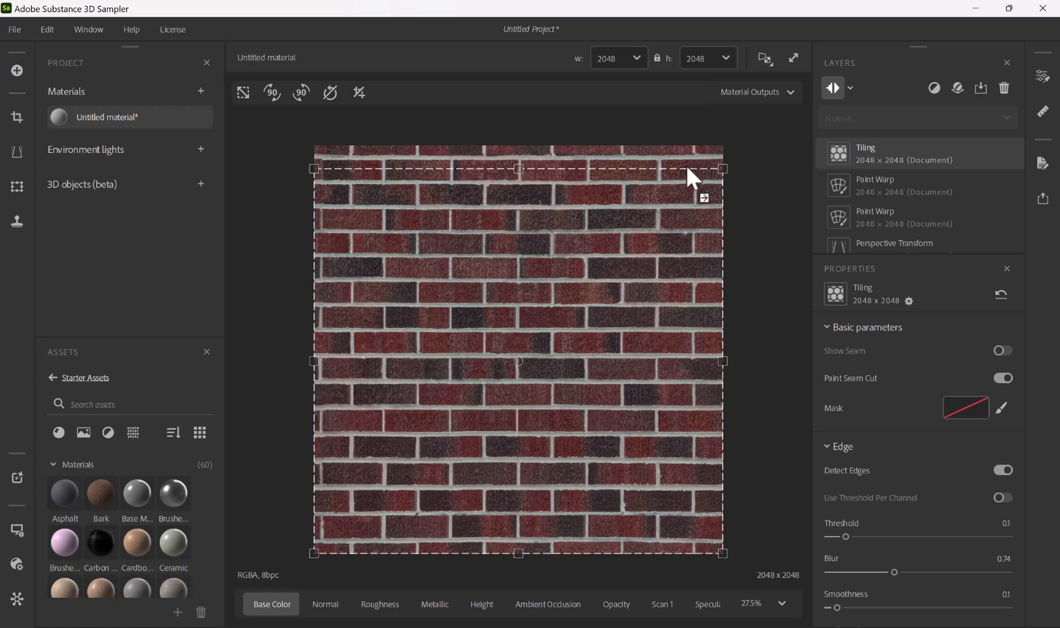
Switch to the 3D-only view and examine the brick rows and seams of the tiled wall from far and near
left_click(764, 58)
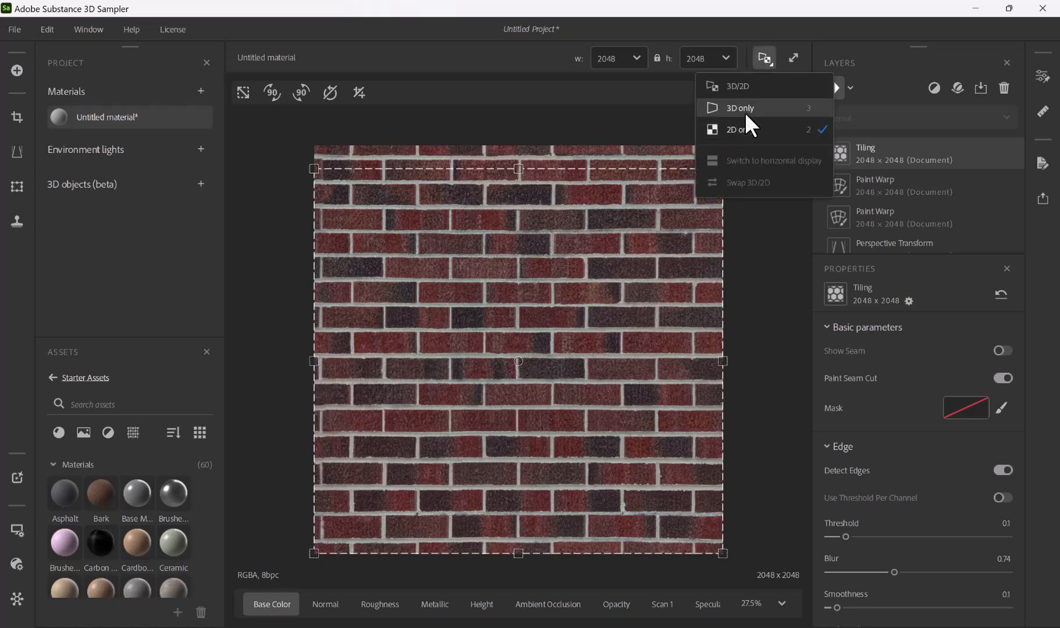
left_click(745, 113)
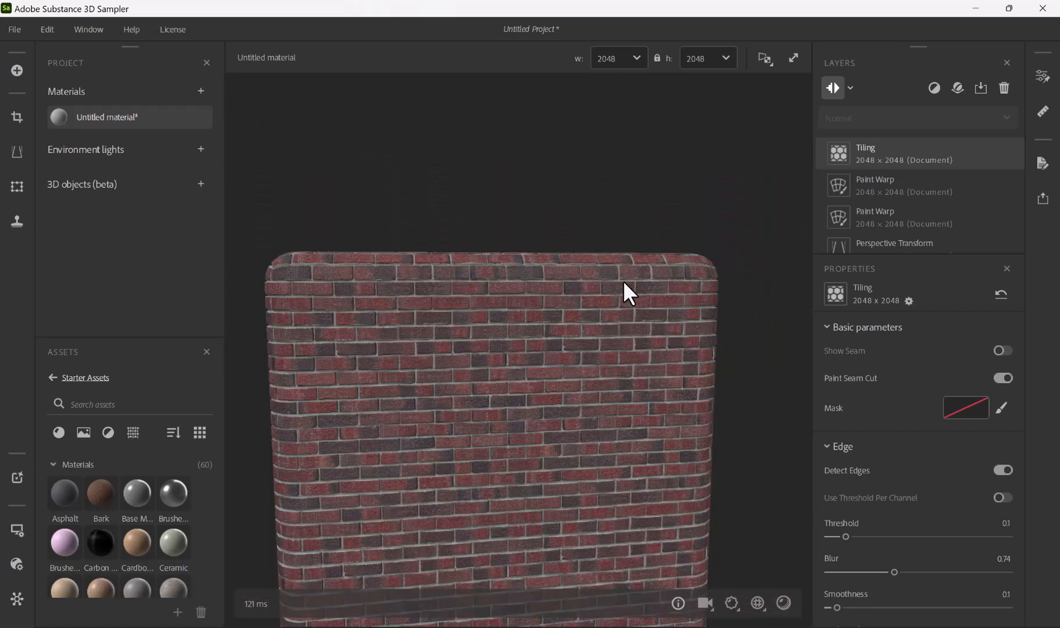
left_click_drag(632, 277, 613, 325)
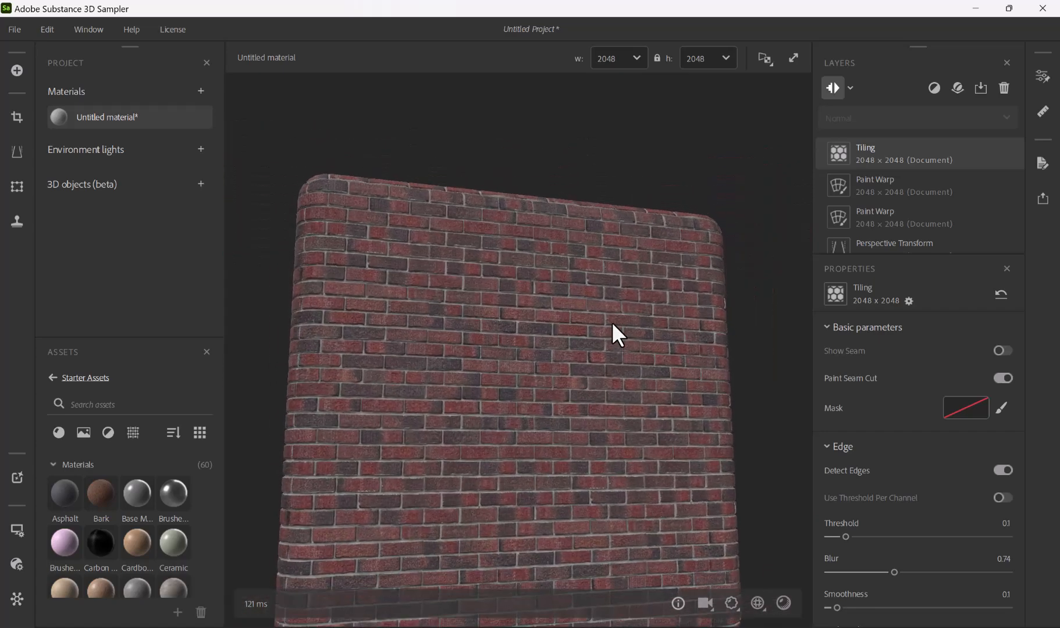
scroll(438, 292, "up", 5)
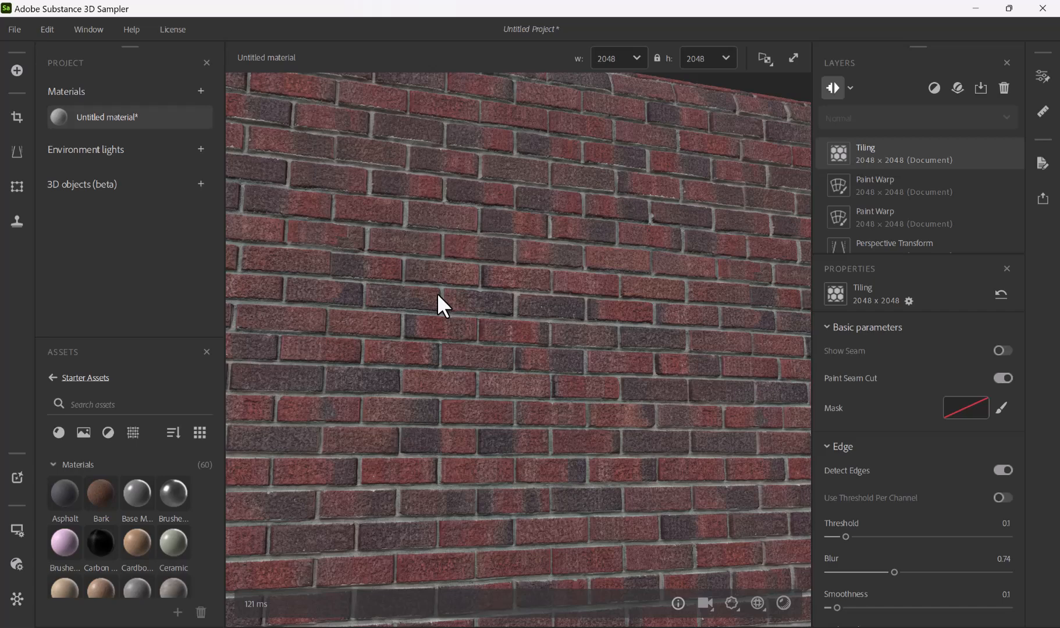
scroll(437, 293, "down", 3)
scroll(370, 281, "down", 4)
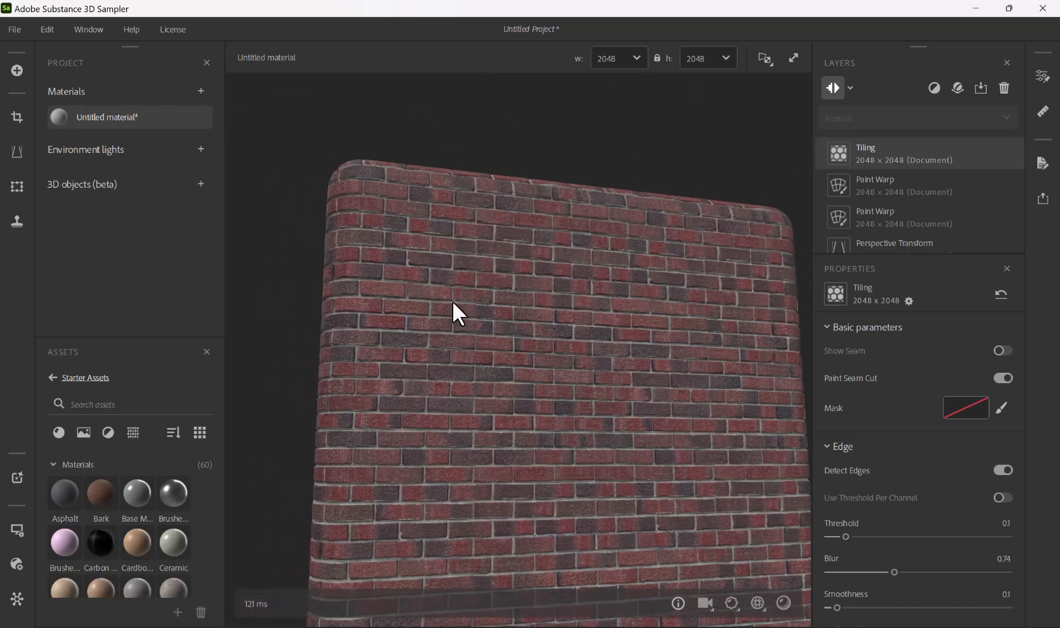
scroll(458, 315, "up", 8)
left_click_drag(467, 339, 431, 326)
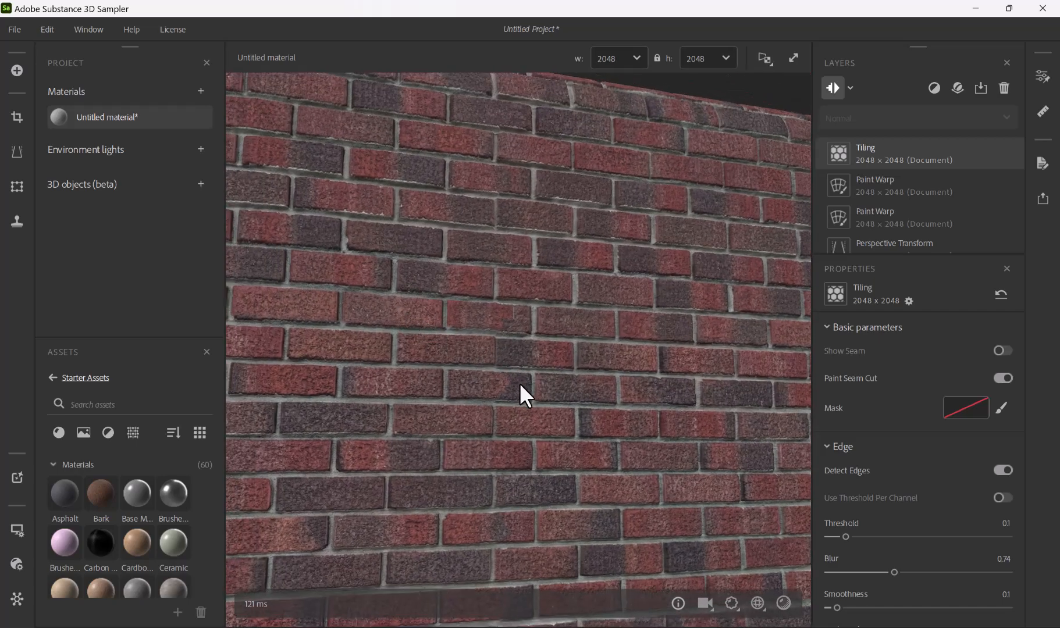
scroll(500, 370, "up", 5)
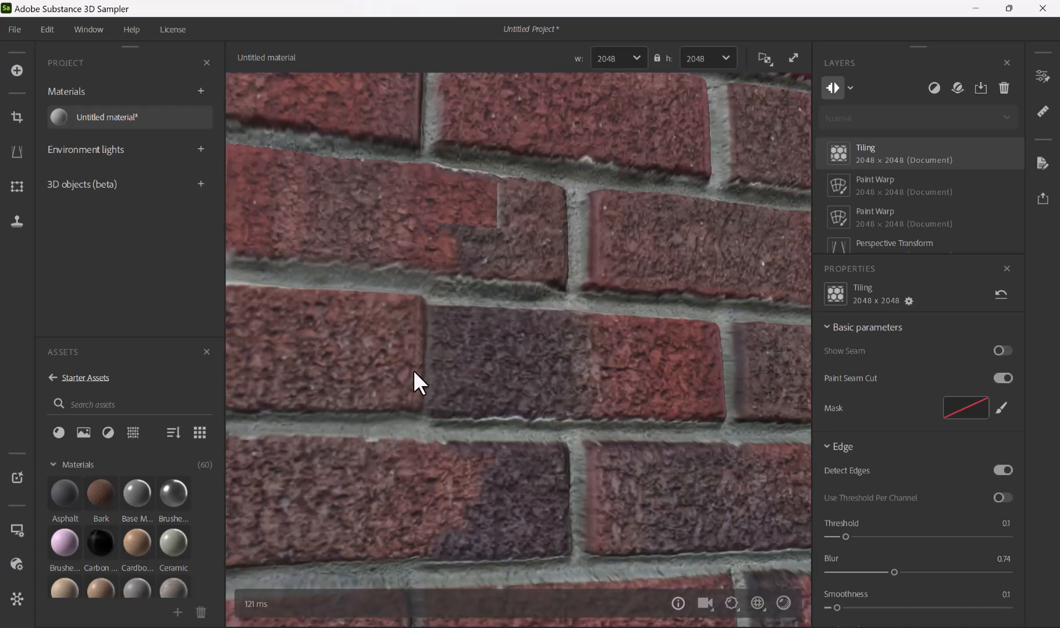
scroll(436, 381, "down", 4)
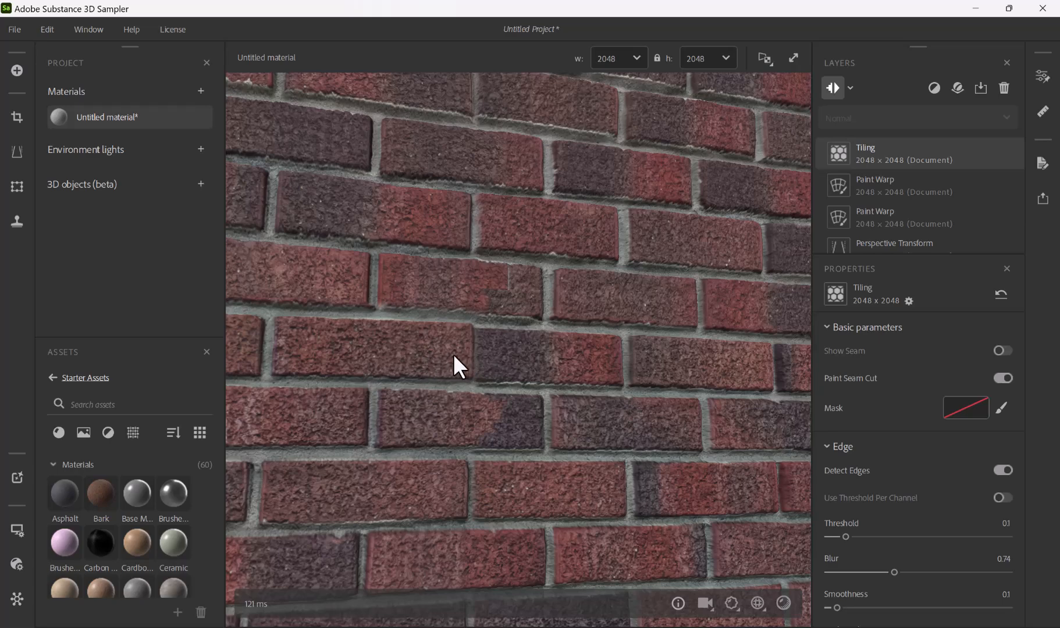
middle_click_drag(497, 295, 505, 285)
middle_click_drag(504, 549, 488, 495)
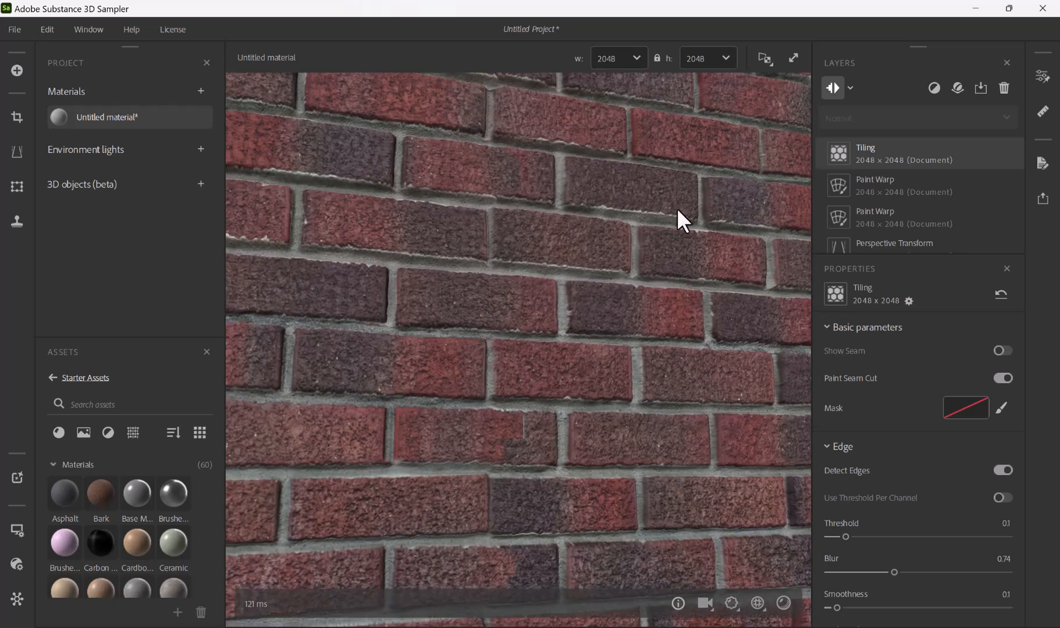
Return to the 2D-only view and extend the tiling frame's left edge slightly beyond the image
left_click(765, 58)
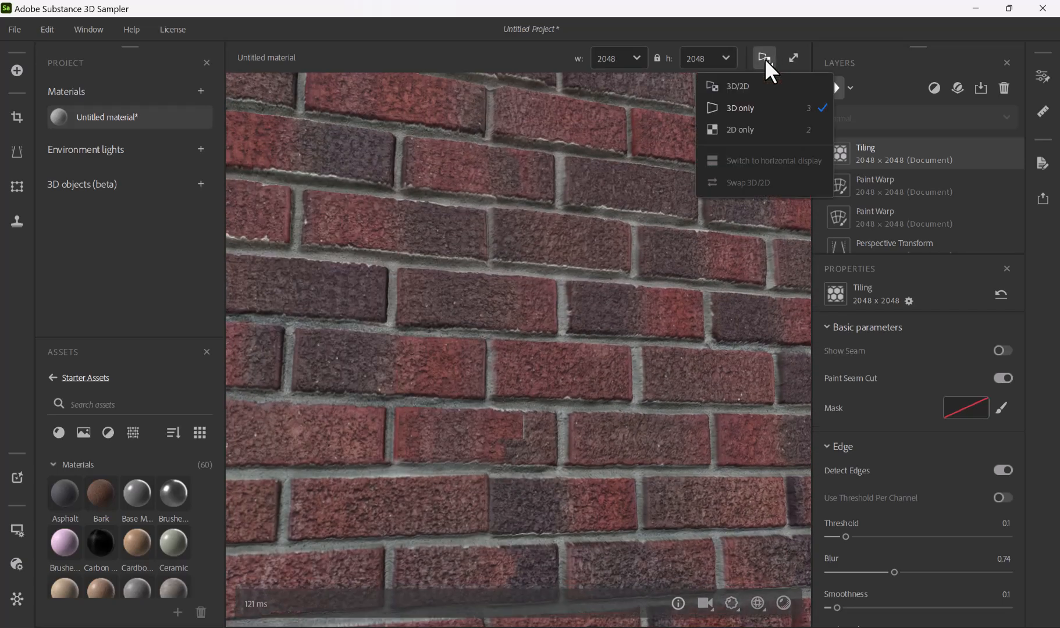
left_click(743, 126)
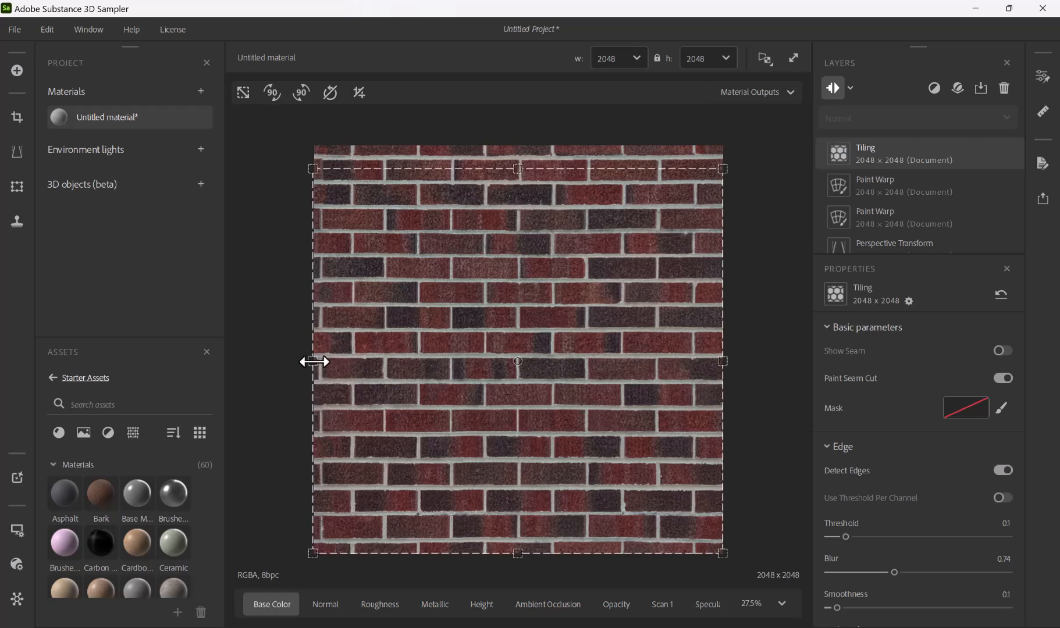
mouse_move(312, 362)
left_mouse_down()
mouse_move(325, 362)
mouse_move(312, 359)
left_mouse_up()
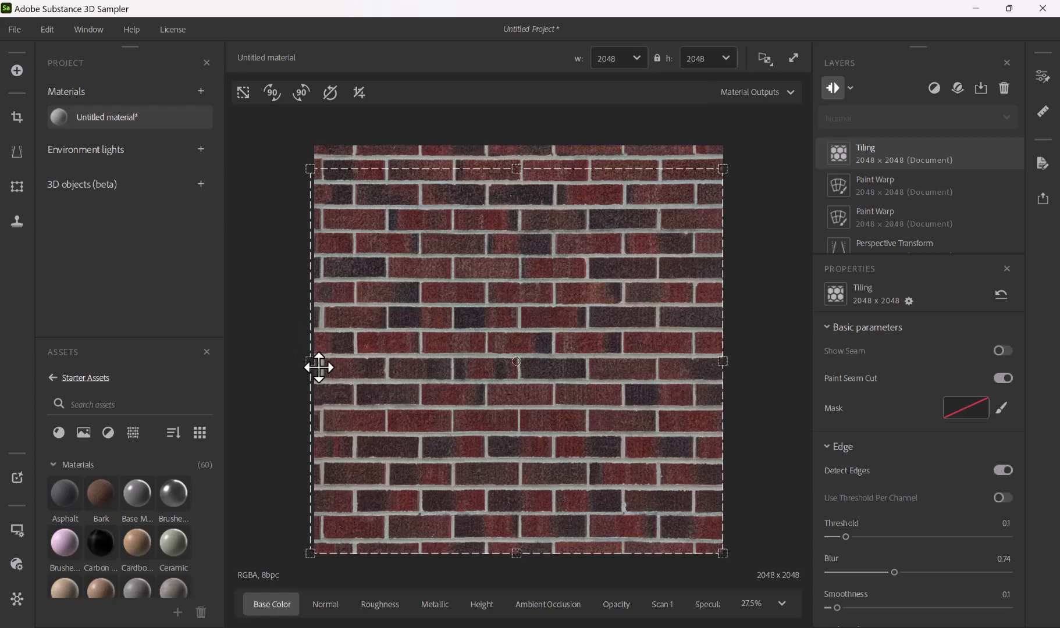
scroll(318, 373, "up", 3)
scroll(314, 372, "down", 2)
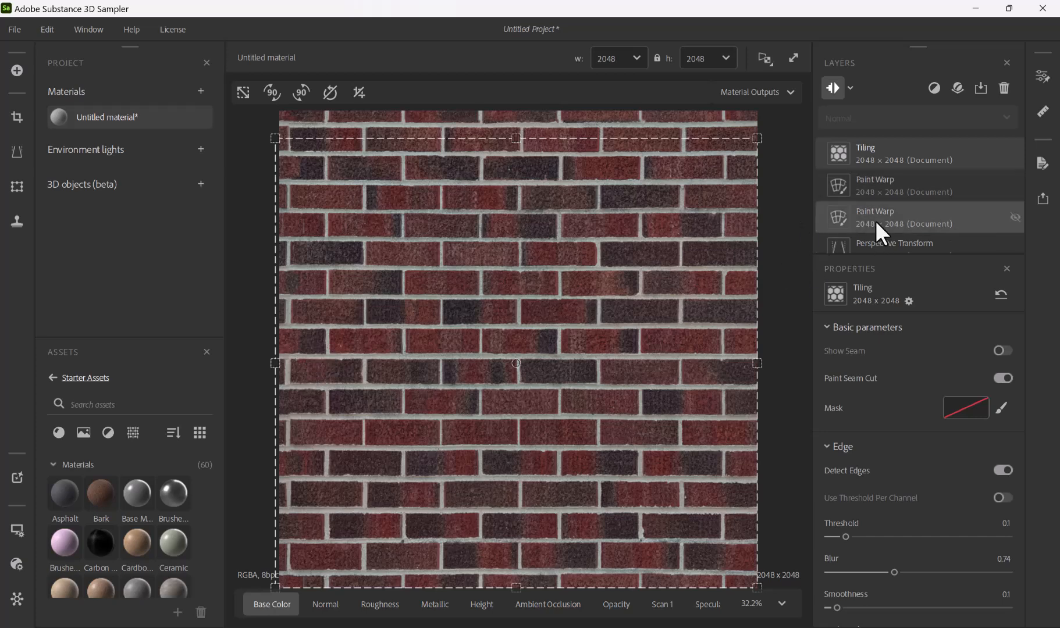
Select the Perspective Transform layer and nudge its upper-left corner point slightly to the right
scroll(897, 221, "down", 5)
scroll(884, 190, "up", 2)
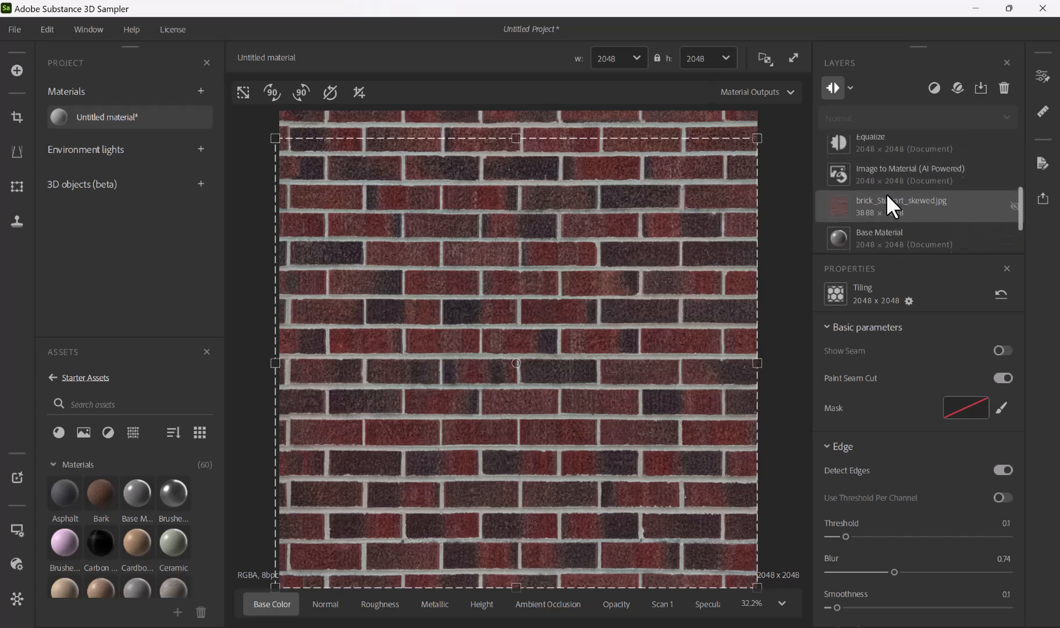
left_click(919, 163)
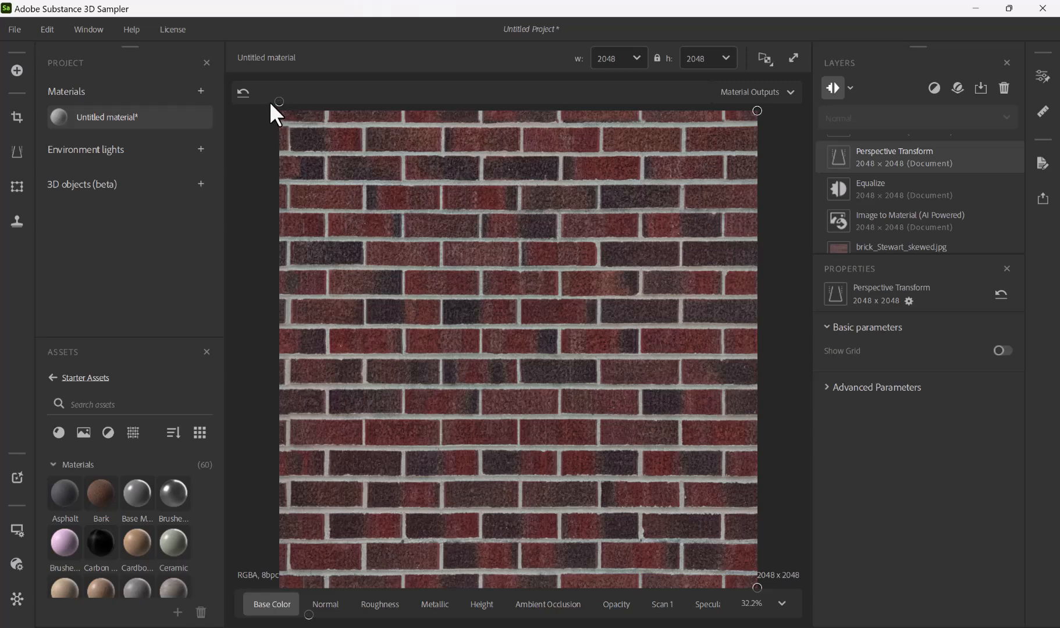
left_click_drag(279, 101, 283, 102)
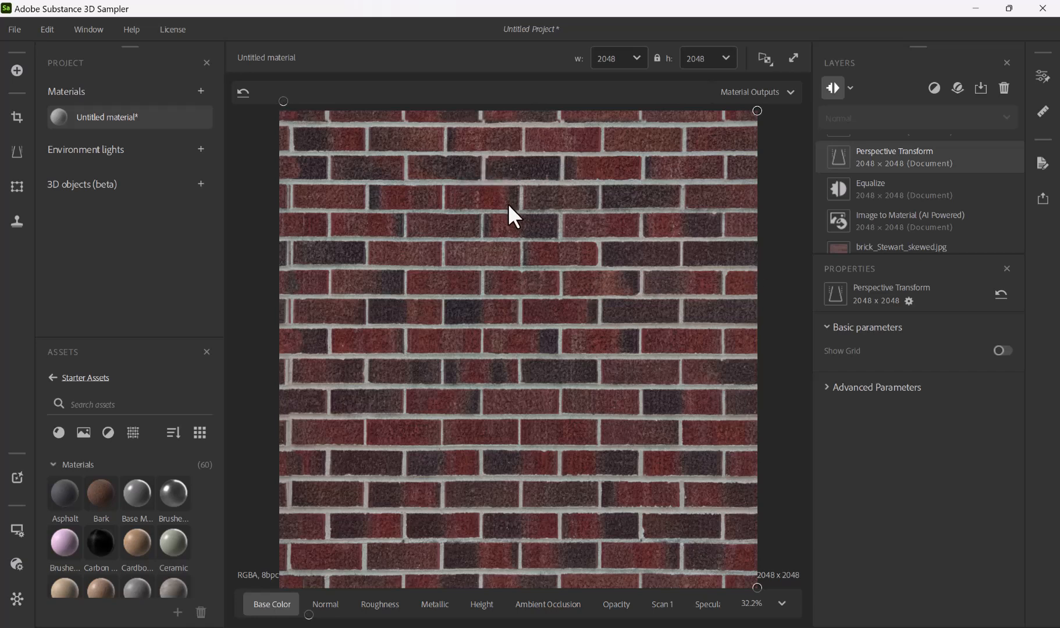
Reselect the Tiling layer and pull the tiling frame's left edge back in to about the image border
scroll(888, 233, "up", 3)
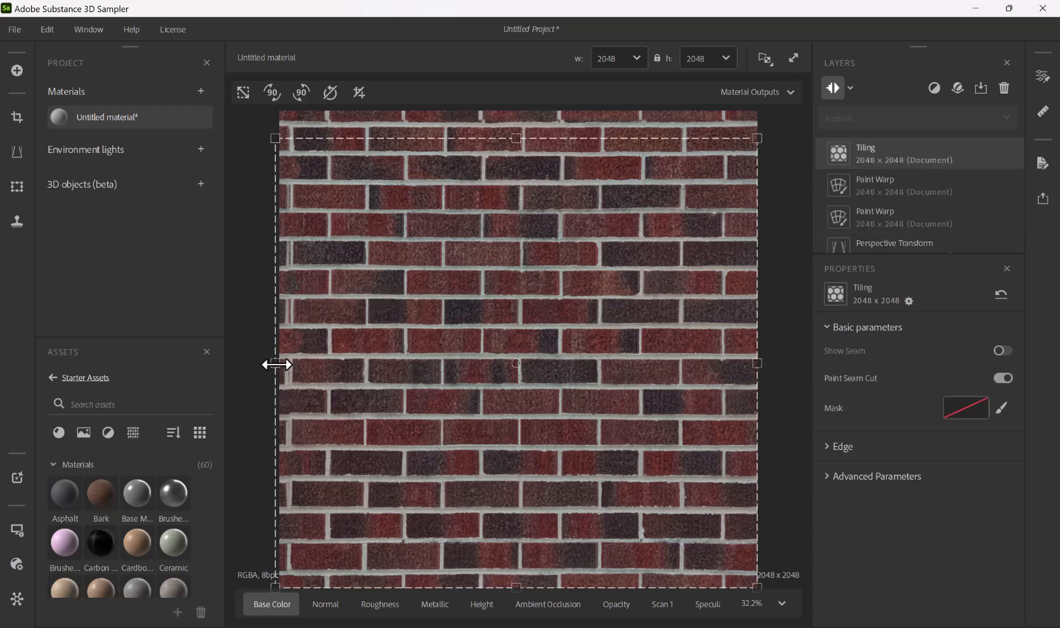
left_click_drag(278, 365, 280, 364)
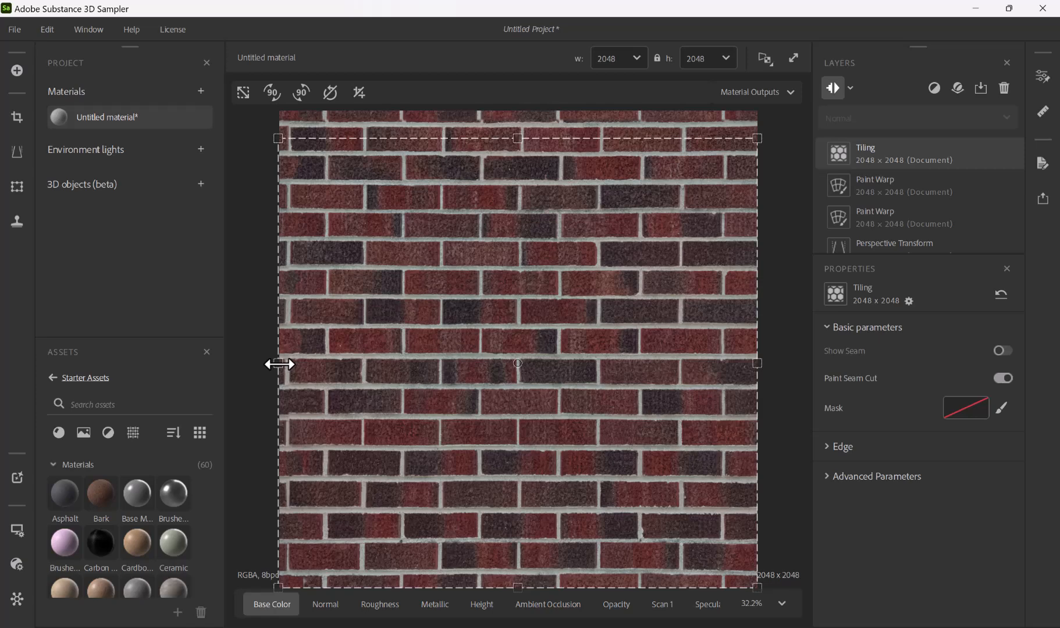
scroll(358, 407, "down", 1)
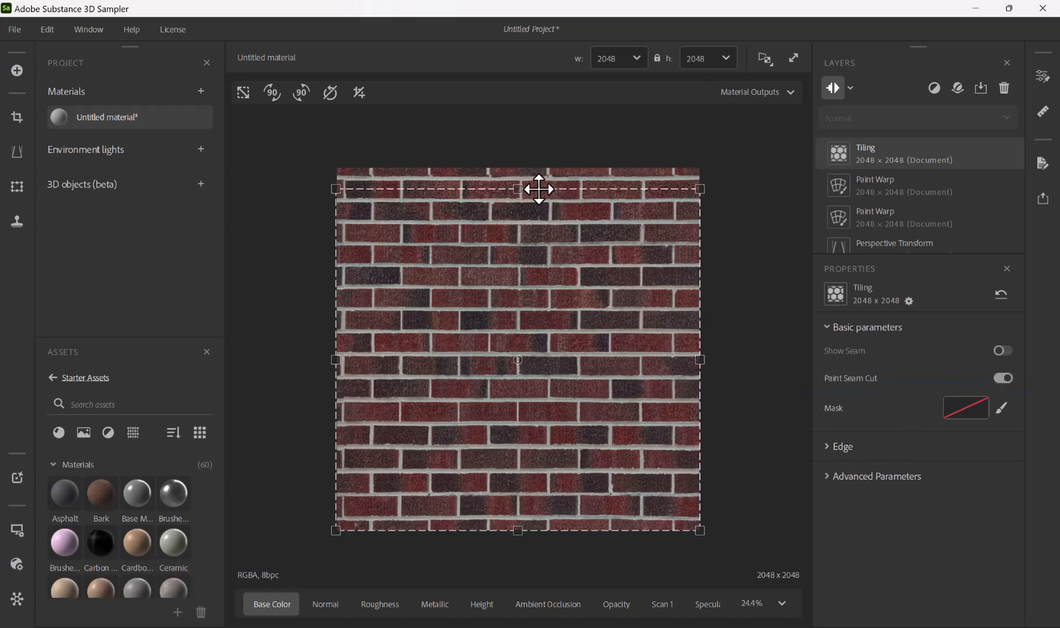
scroll(537, 148, "up", 1)
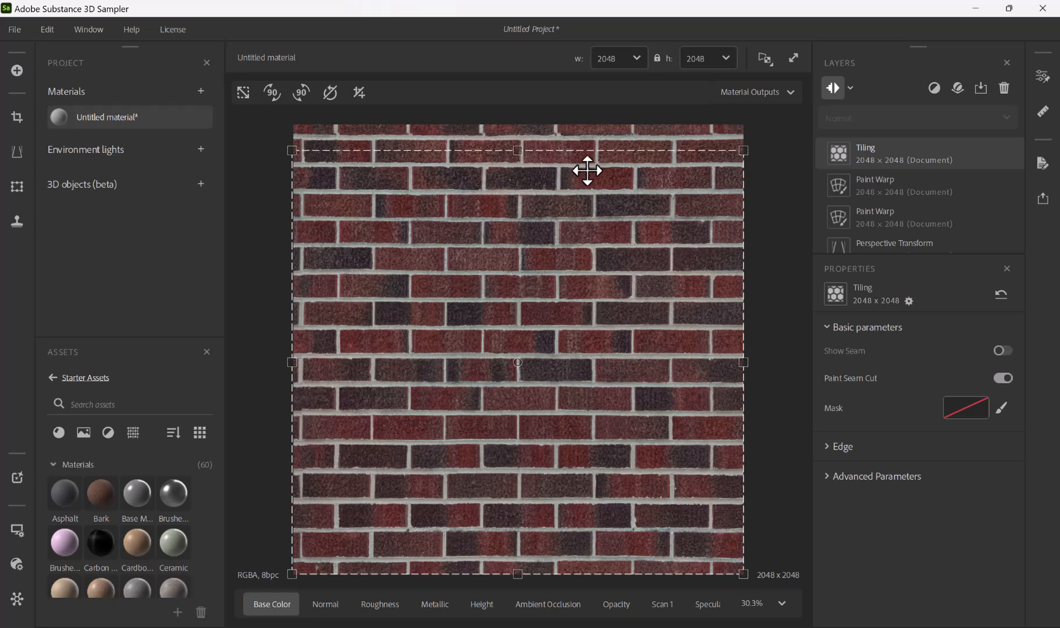
scroll(525, 146, "down", 1)
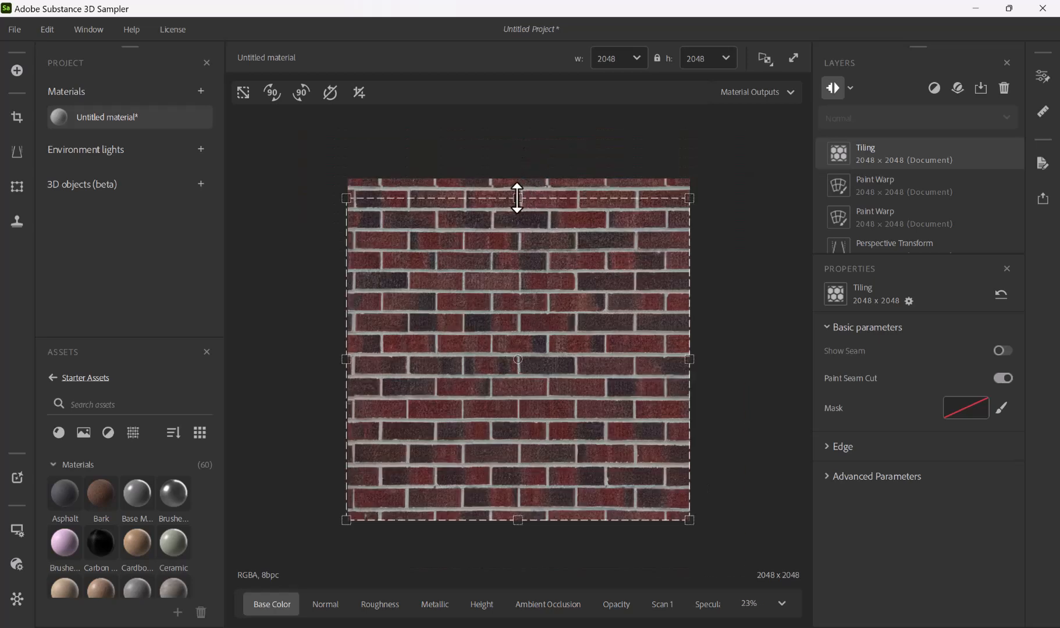
Lower the tiling frame's top edge slightly and switch to the 3D-only view
left_click_drag(517, 197, 518, 201)
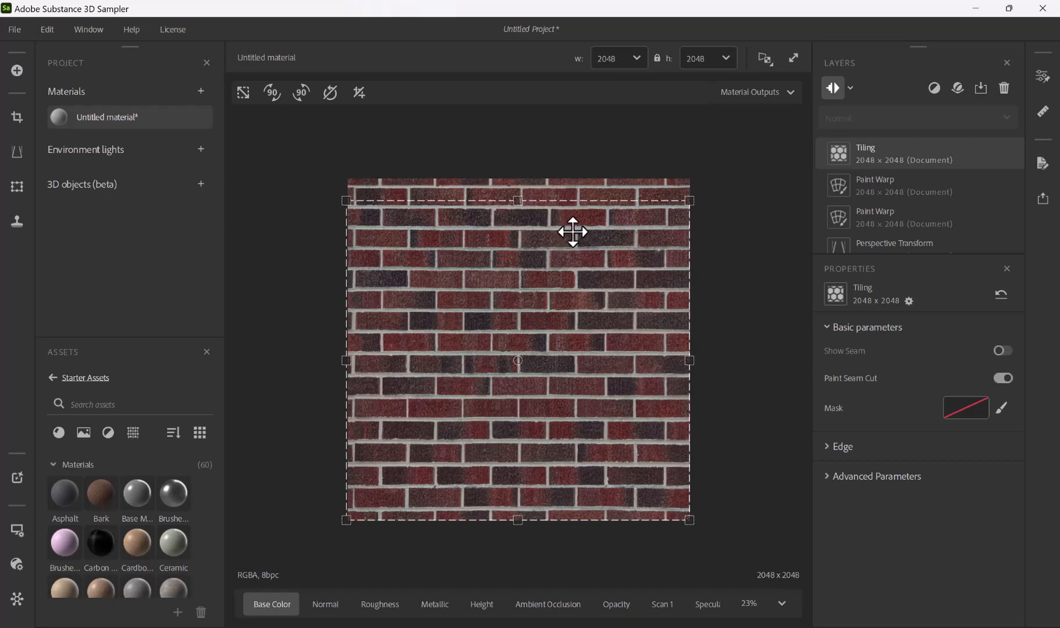
left_click(764, 58)
left_click(732, 110)
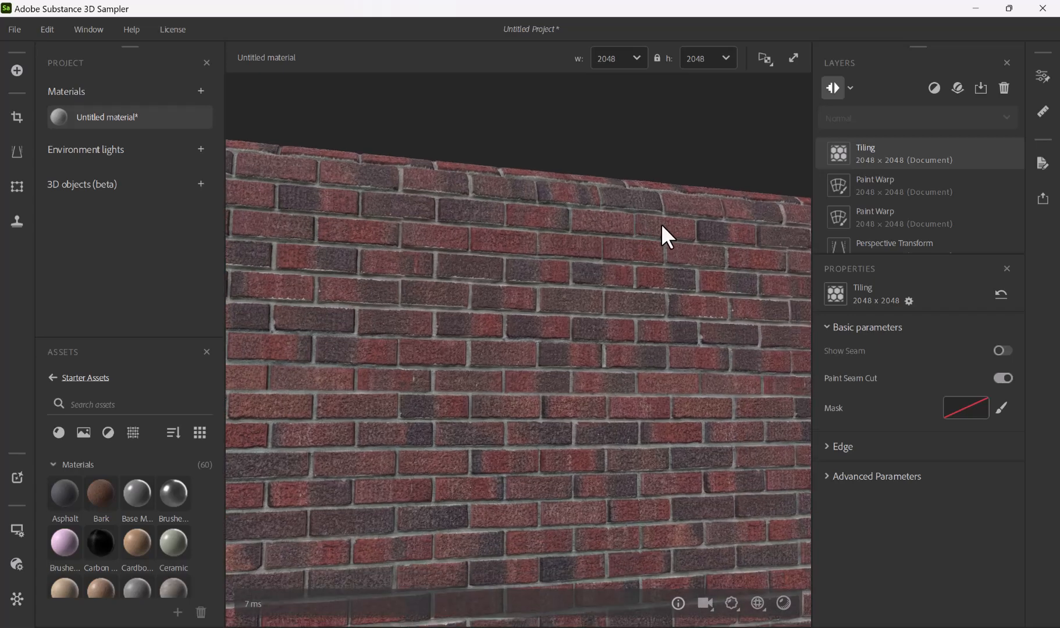
Examine the tiled brick cube's faces, seams and rounded upper edges from near and far
mouse_move(643, 227)
left_mouse_down()
mouse_move(587, 193)
mouse_move(608, 192)
mouse_move(632, 162)
mouse_move(604, 200)
mouse_move(636, 209)
mouse_move(649, 242)
mouse_move(641, 232)
left_mouse_up()
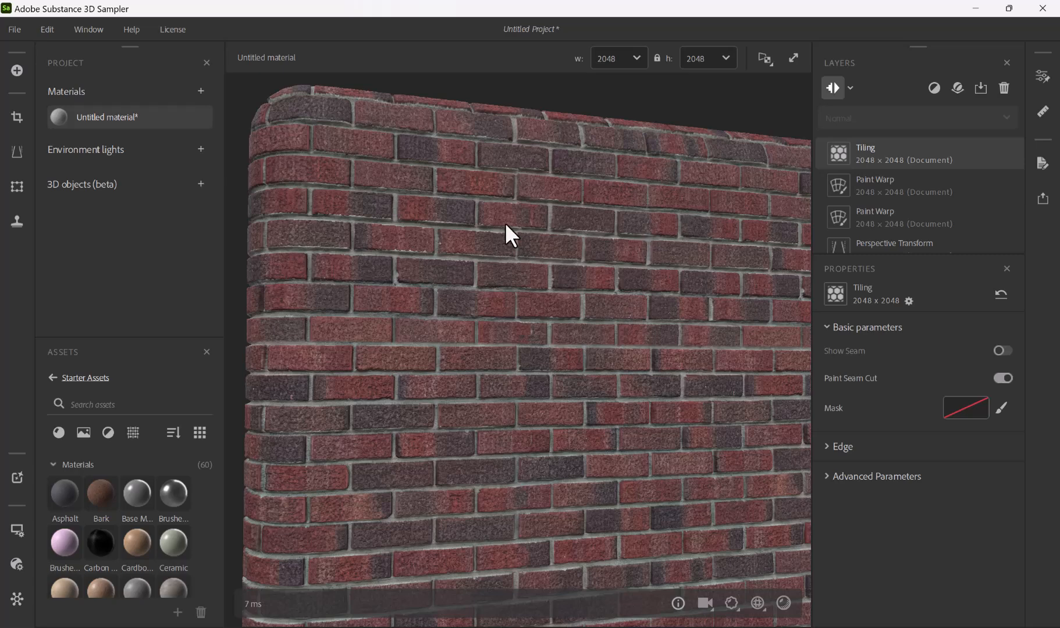
scroll(525, 218, "down", 5)
middle_click_drag(520, 282, 511, 273)
left_click_drag(511, 272, 503, 280)
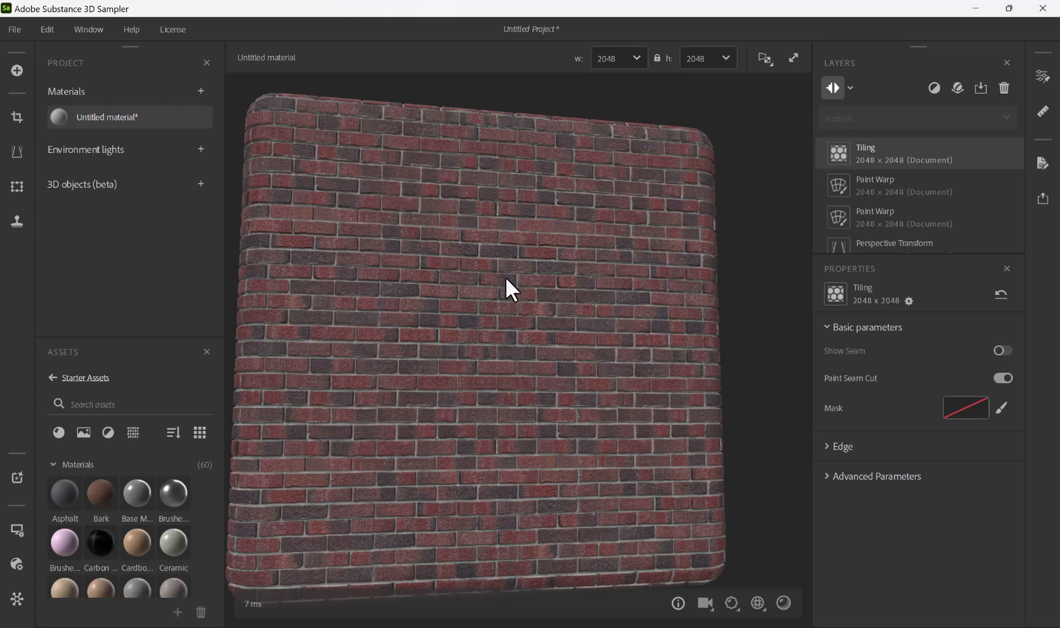
scroll(505, 277, "down", 3)
scroll(511, 271, "up", 5)
middle_click_drag(512, 270, 519, 297)
left_click_drag(516, 295, 555, 323)
scroll(554, 316, "up", 3)
scroll(569, 331, "down", 6)
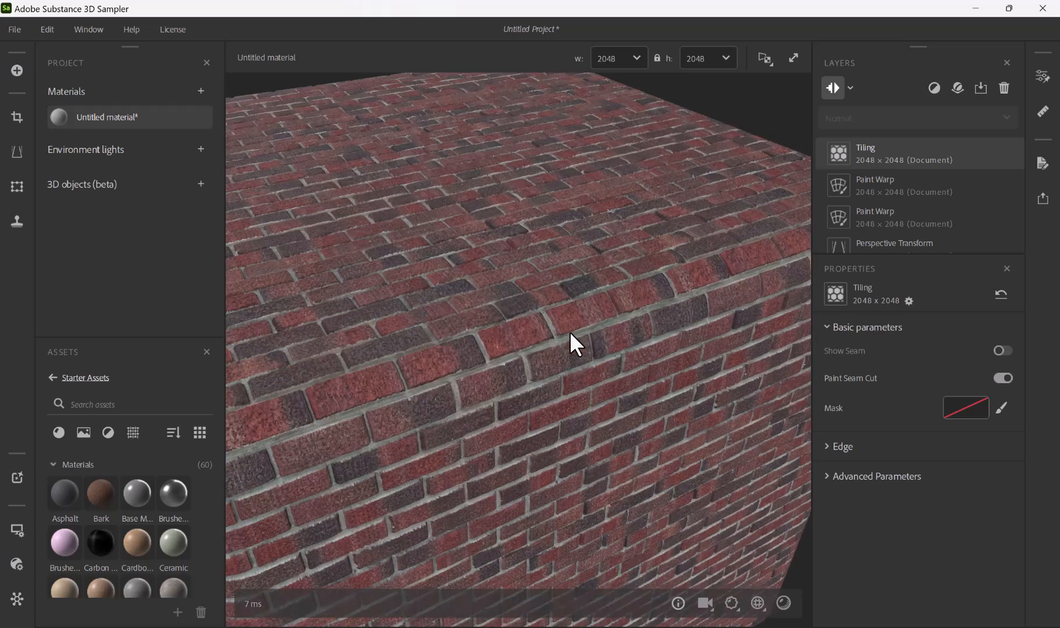
left_click_drag(572, 329, 571, 305)
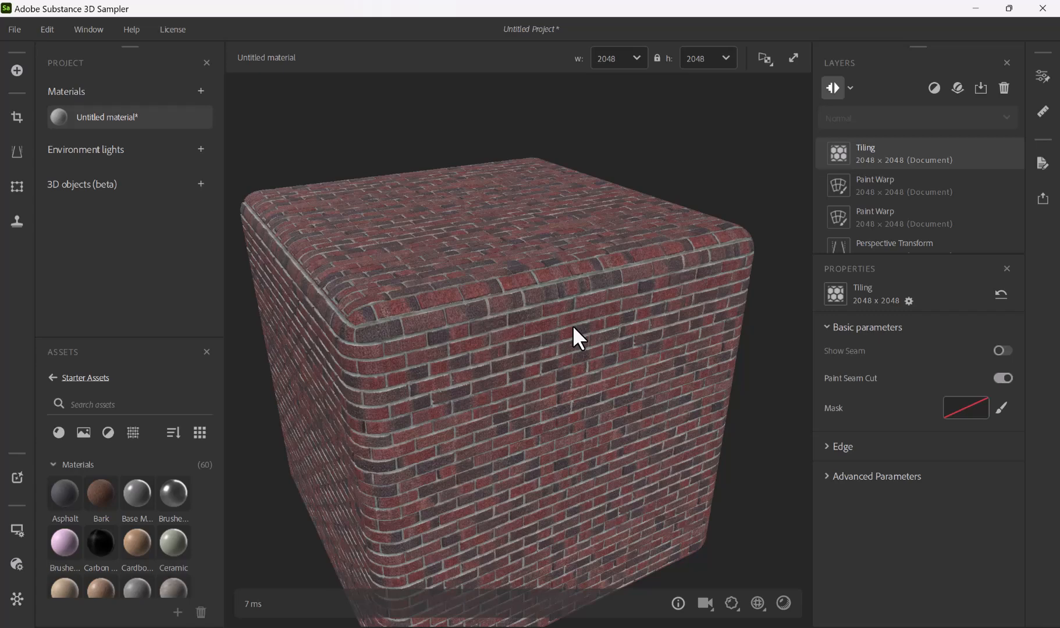
left_click_drag(594, 249, 581, 319)
scroll(462, 271, "up", 5)
left_click_drag(469, 274, 511, 255)
left_click_drag(551, 295, 587, 261)
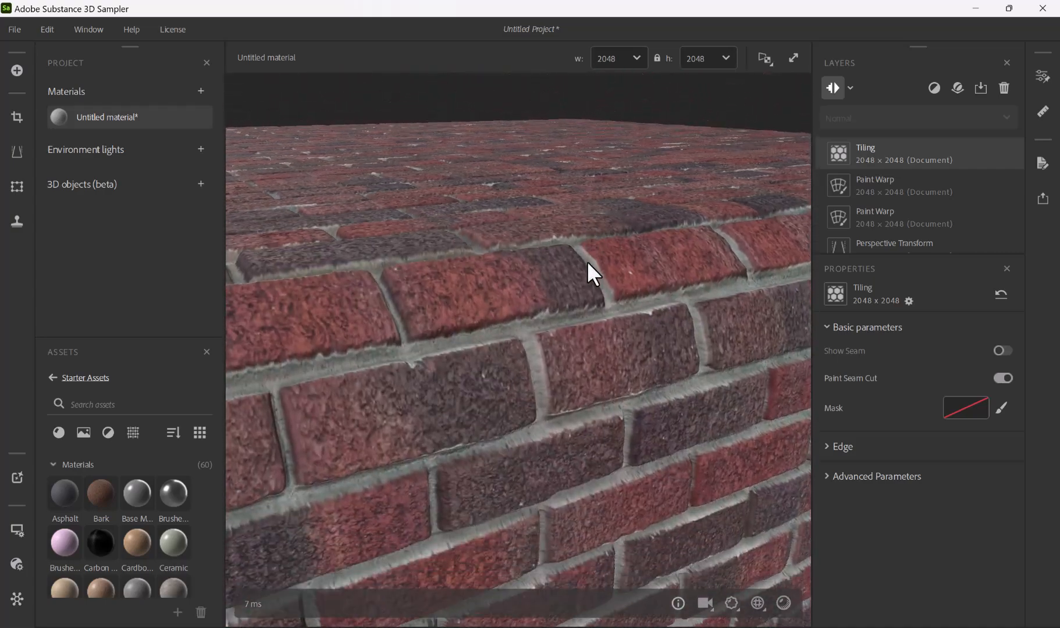
scroll(575, 290, "down", 5)
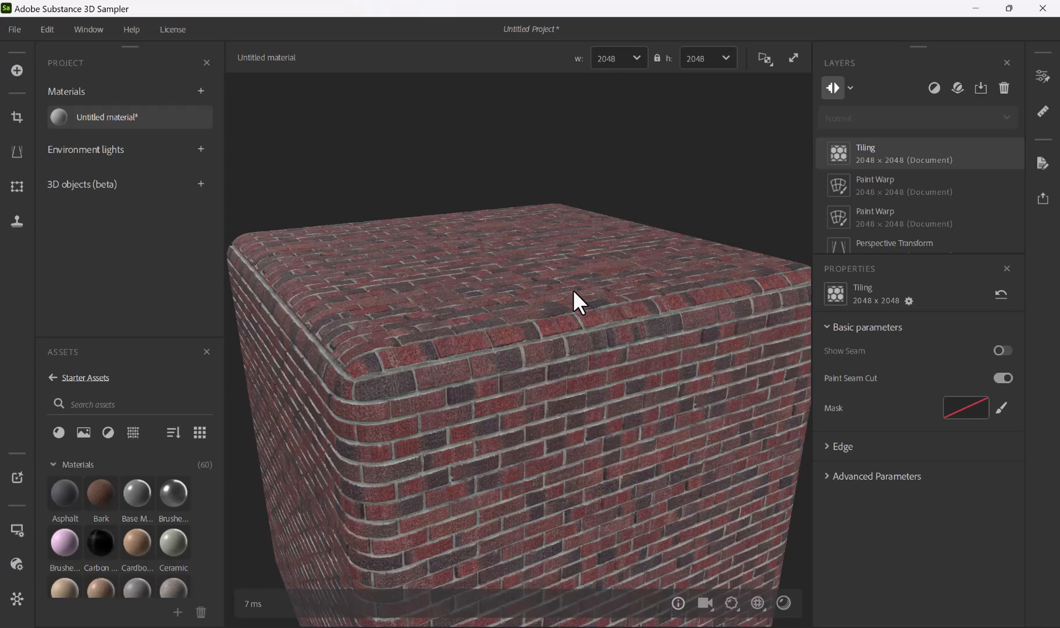
left_click_drag(597, 425, 570, 384)
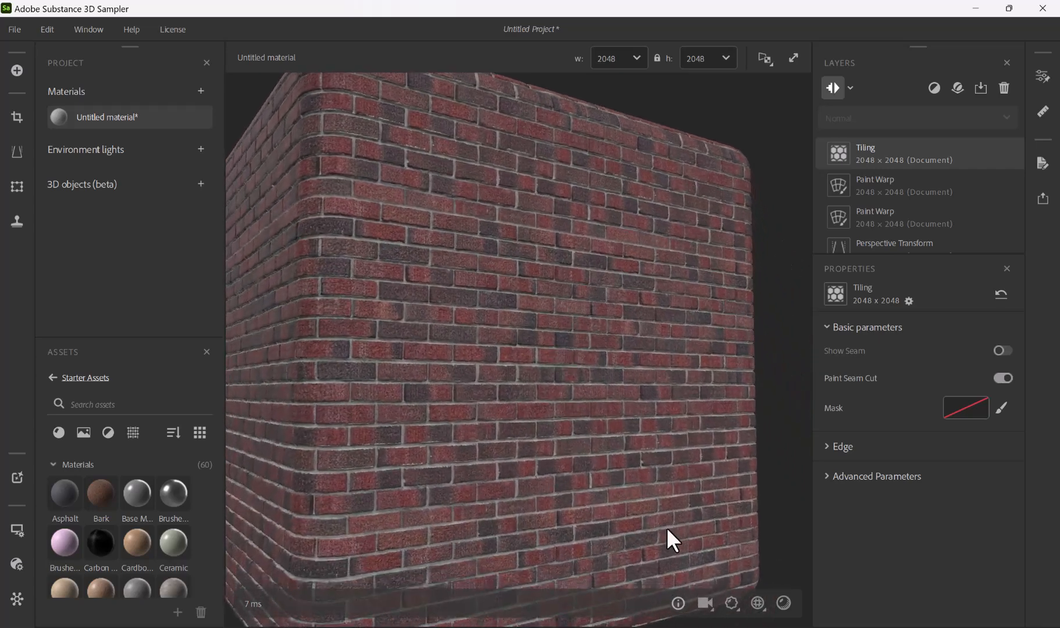
Set the displacement Height Scale to 0.01 and inspect the bricks along the cube's upper edge up close
left_click(737, 608)
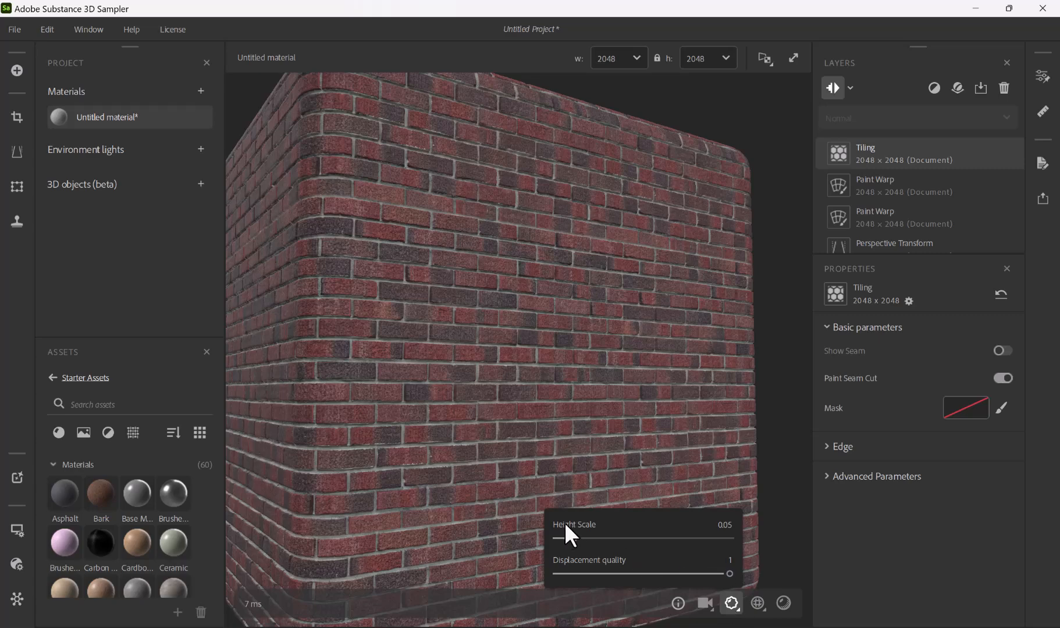
mouse_move(575, 537)
left_mouse_down()
mouse_move(638, 543)
mouse_move(552, 540)
mouse_move(561, 541)
left_mouse_up()
middle_click_drag(605, 156, 615, 246)
left_click_drag(616, 246, 610, 306)
scroll(581, 314, "up", 5)
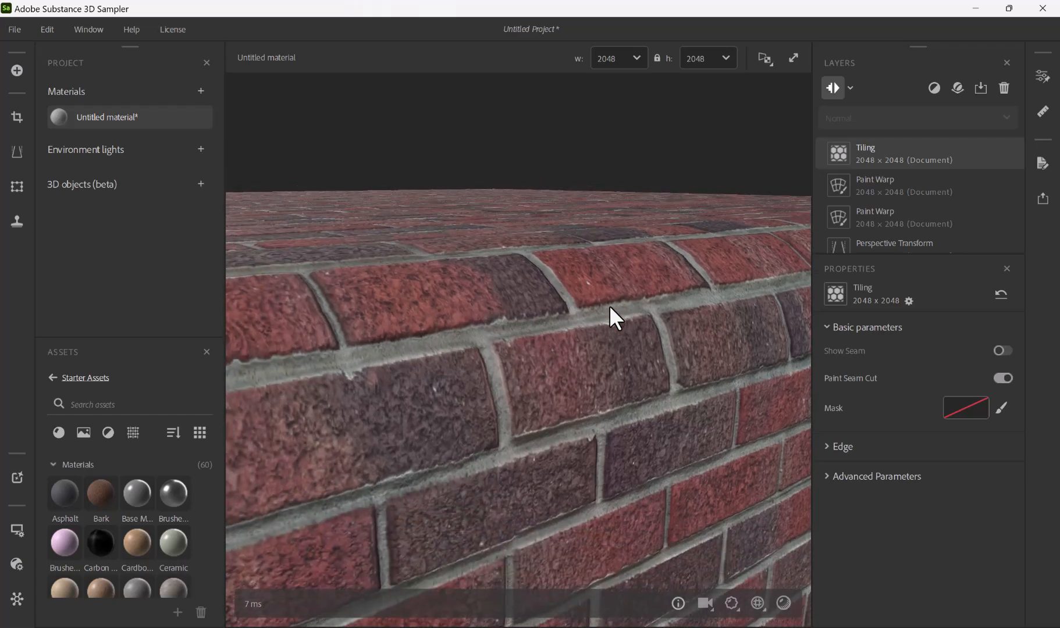
scroll(595, 389, "up", 3)
scroll(594, 389, "down", 5)
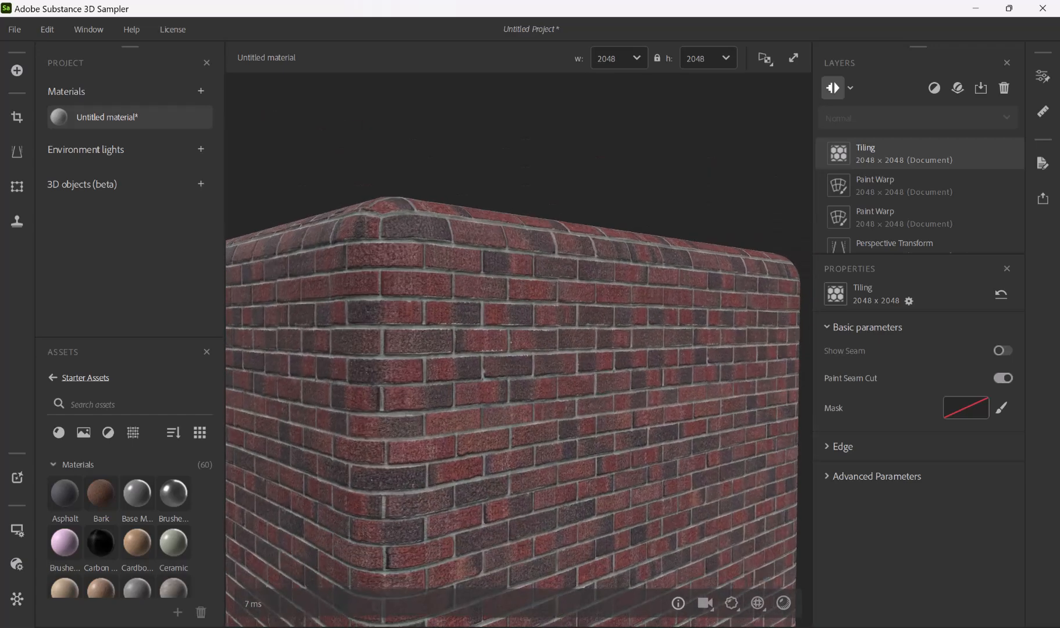
Set the displacement Height Scale to 0.03 and inspect the brick relief on the cube's faces and edges
left_click(732, 605)
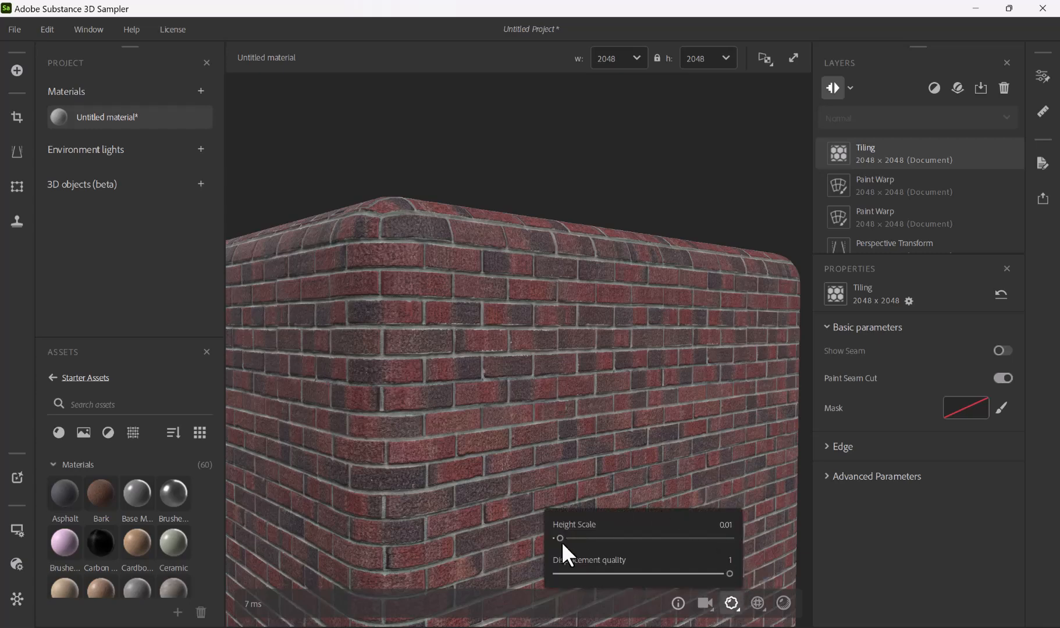
left_click_drag(558, 538, 567, 539)
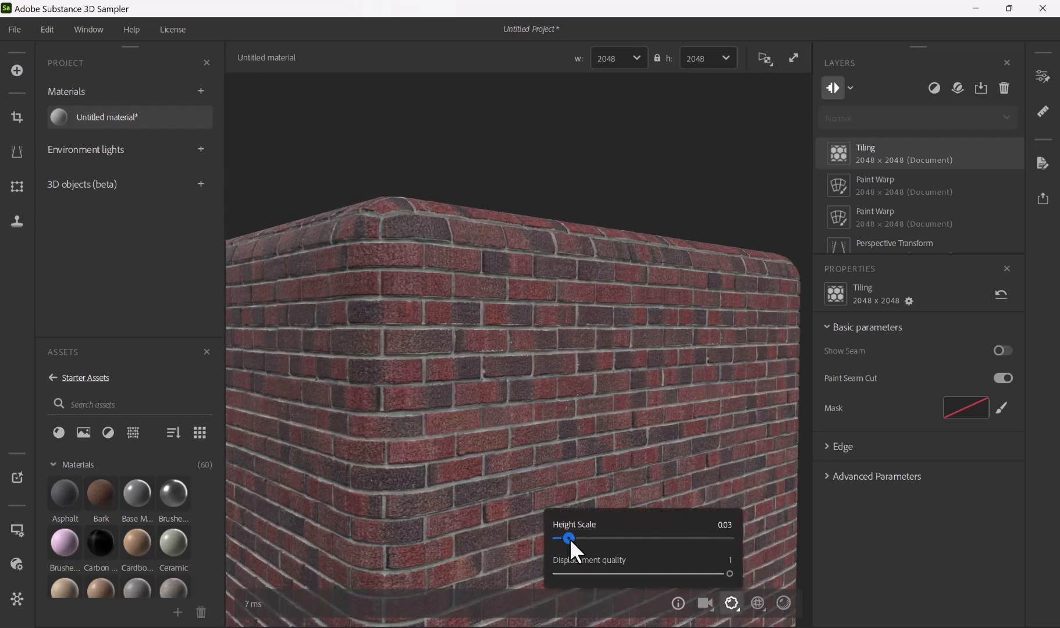
scroll(585, 324, "up", 5)
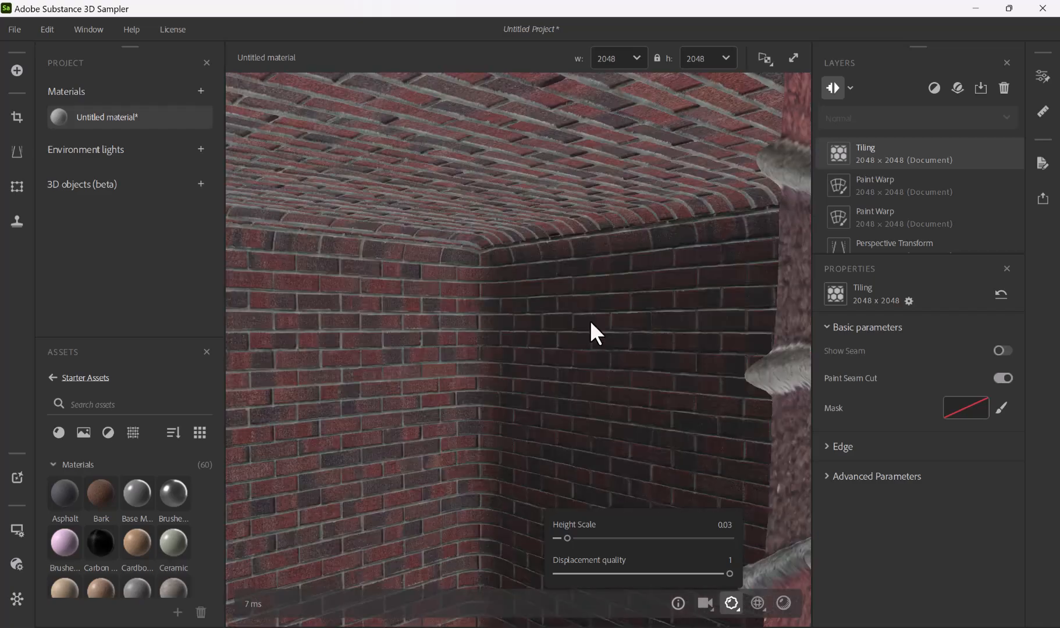
scroll(591, 324, "down", 1)
middle_click_drag(591, 325, 588, 337)
left_click_drag(588, 337, 604, 370)
scroll(603, 369, "down", 3)
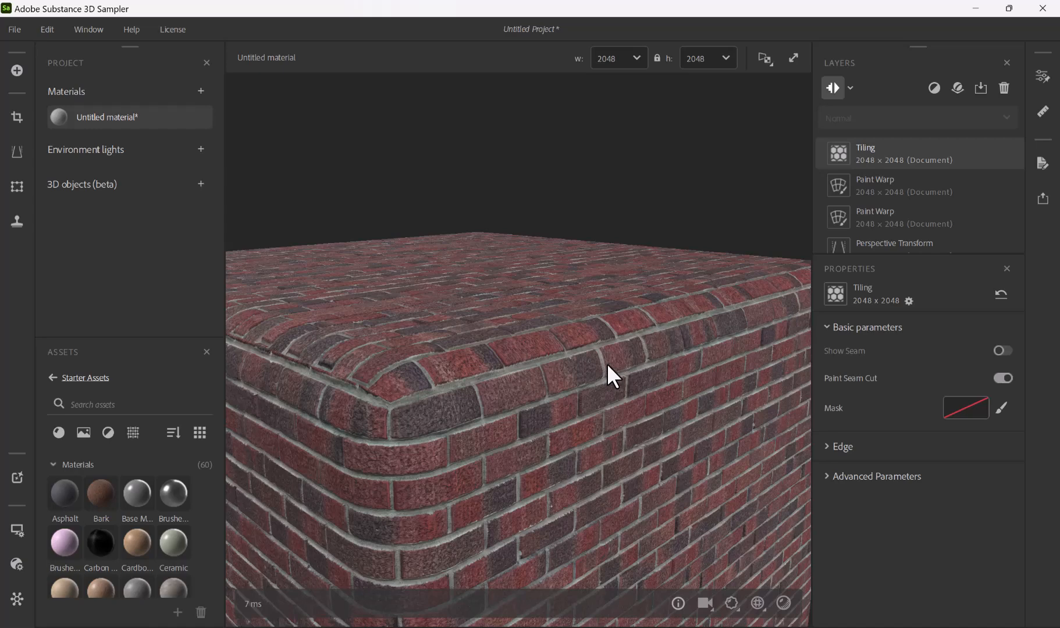
left_click_drag(600, 397, 570, 378)
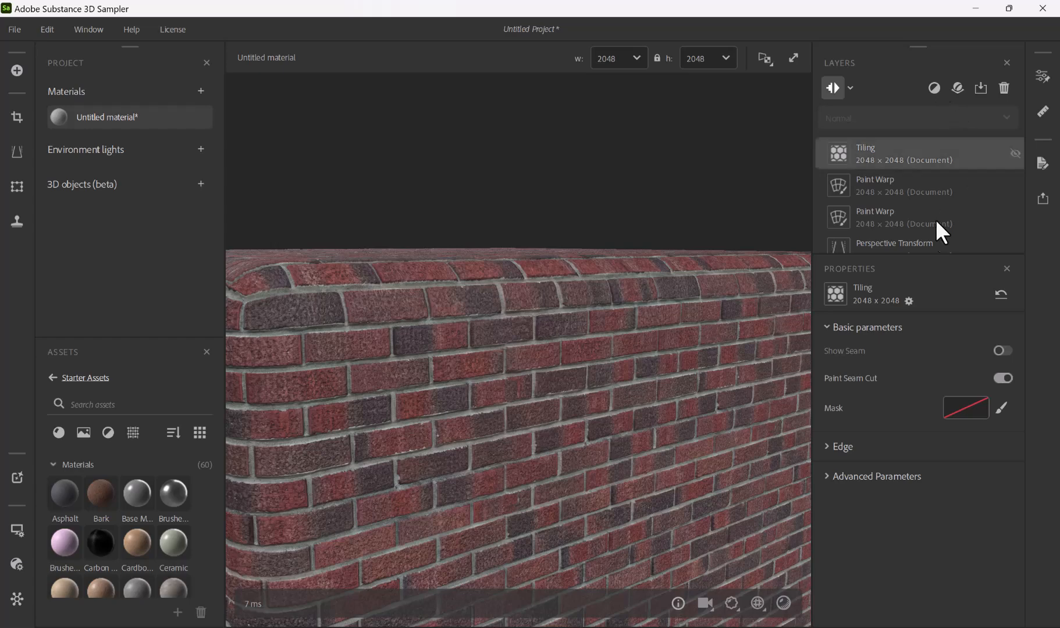
scroll(587, 334, "down", 5)
scroll(589, 340, "up", 8)
scroll(585, 355, "down", 2)
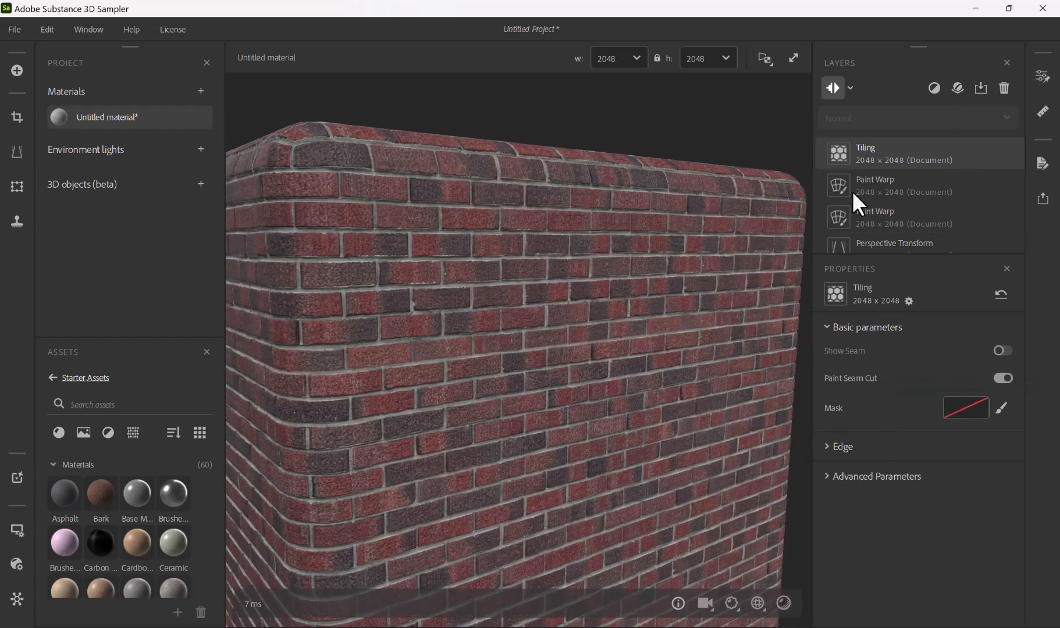
Start exporting the material to files and name the export brick_Stewart
left_click(1044, 199)
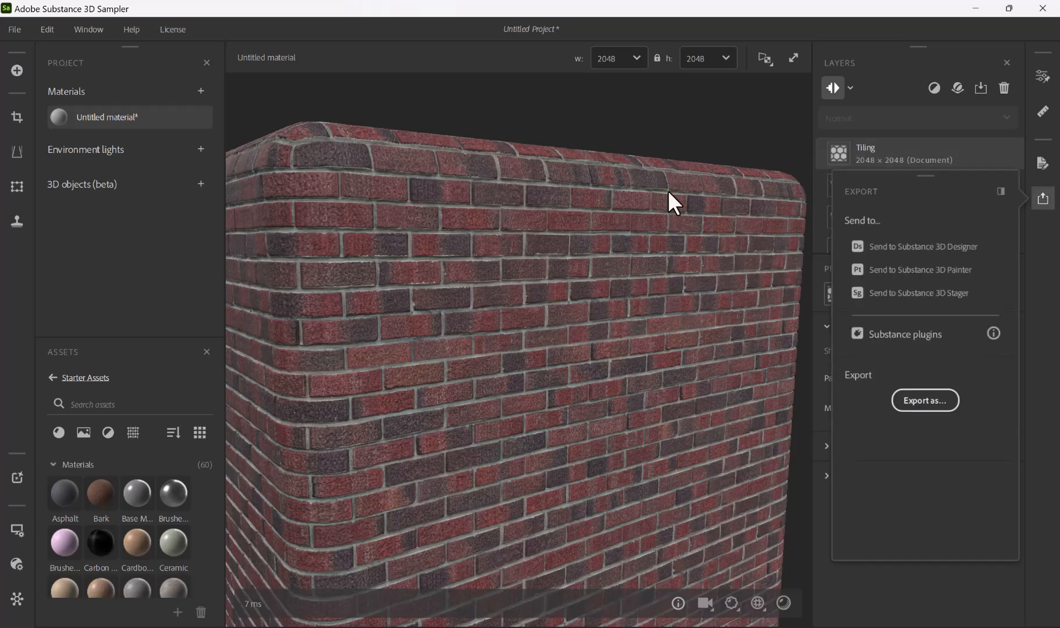
left_click(938, 386)
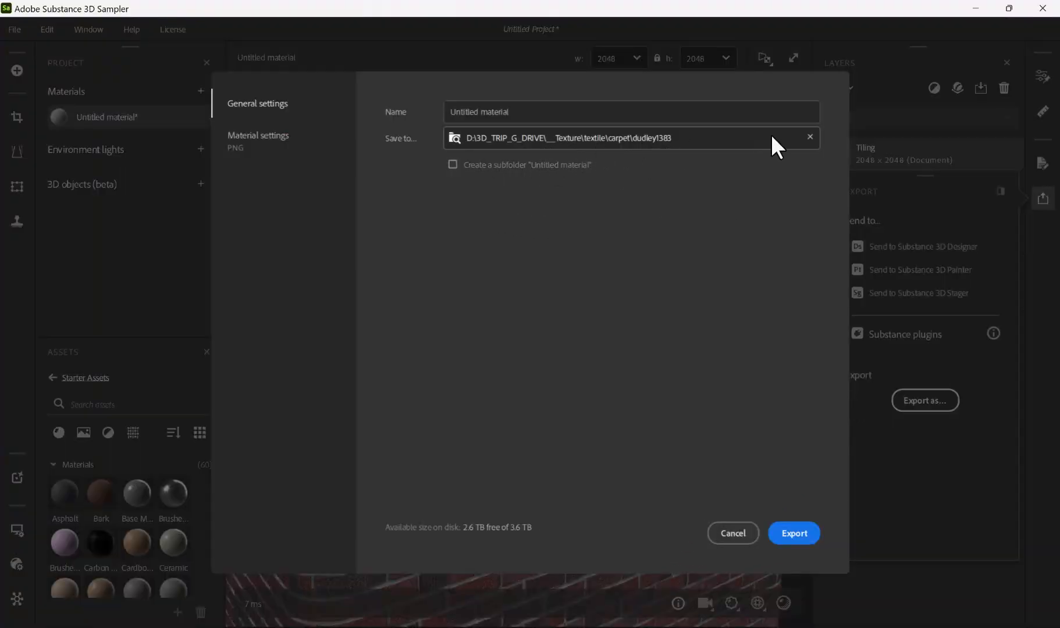
left_click(515, 111)
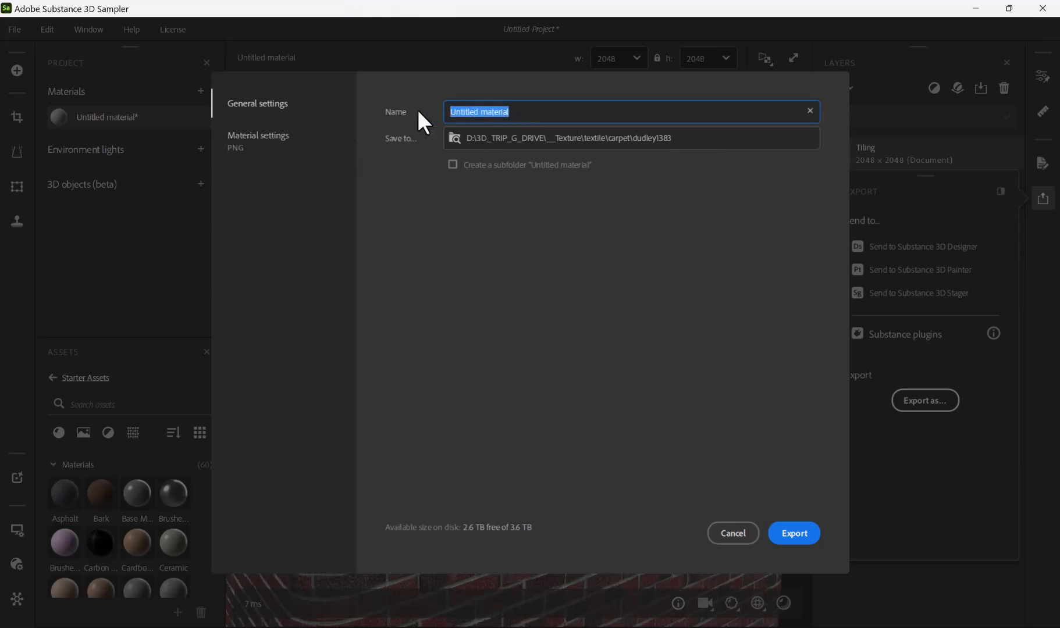
type("bri")
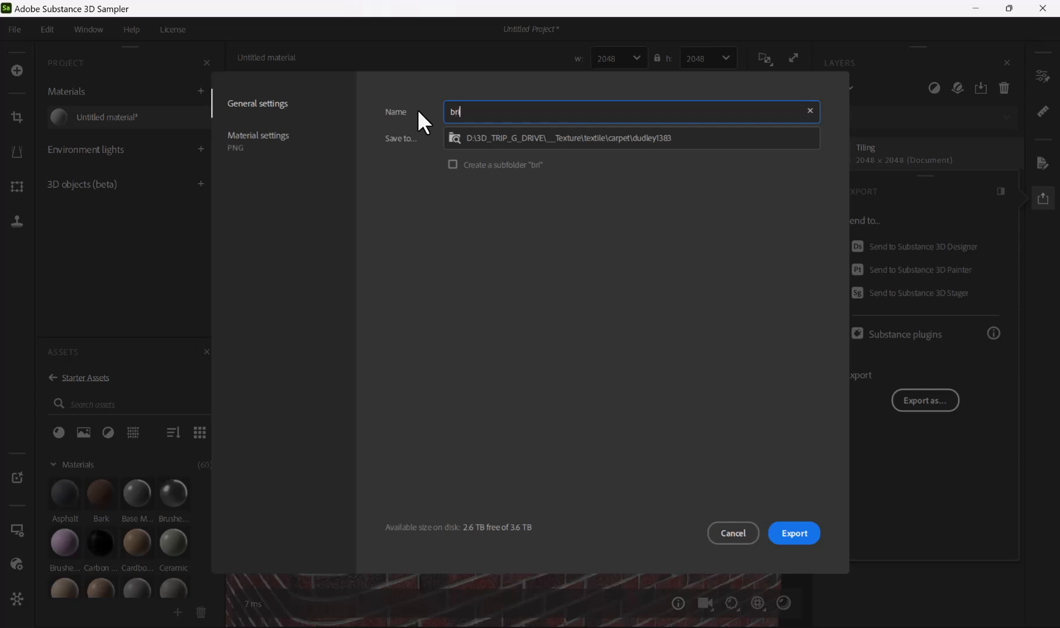
type("ck_Stewart")
Set the export destination to the folder D:\3D_TRIP_G_DRIVE\__Texture\walls\brick
left_click(735, 139)
left_click(455, 138)
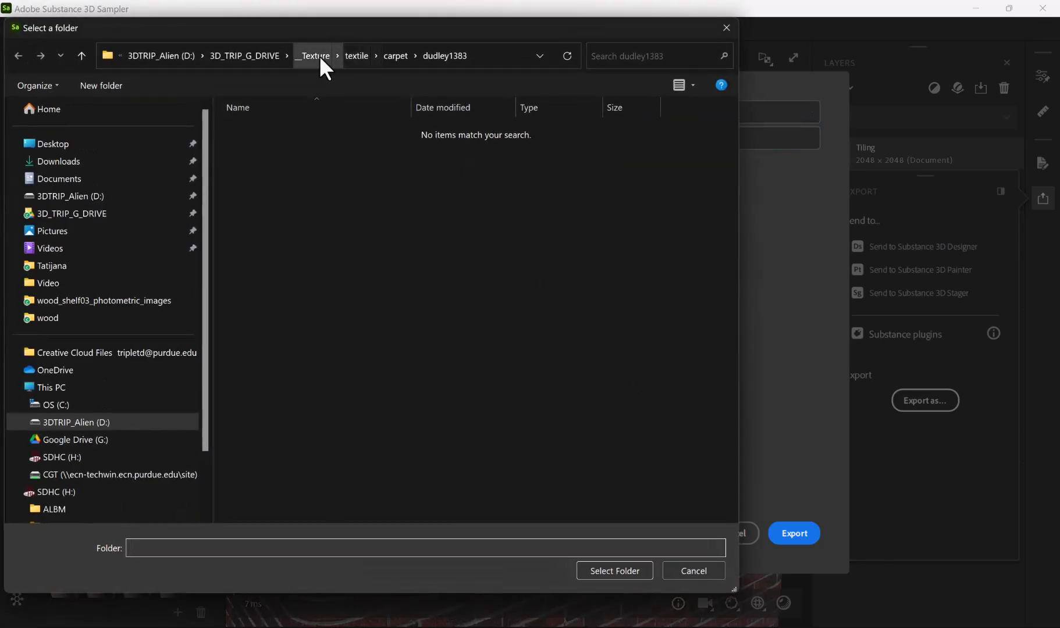
left_click(317, 55)
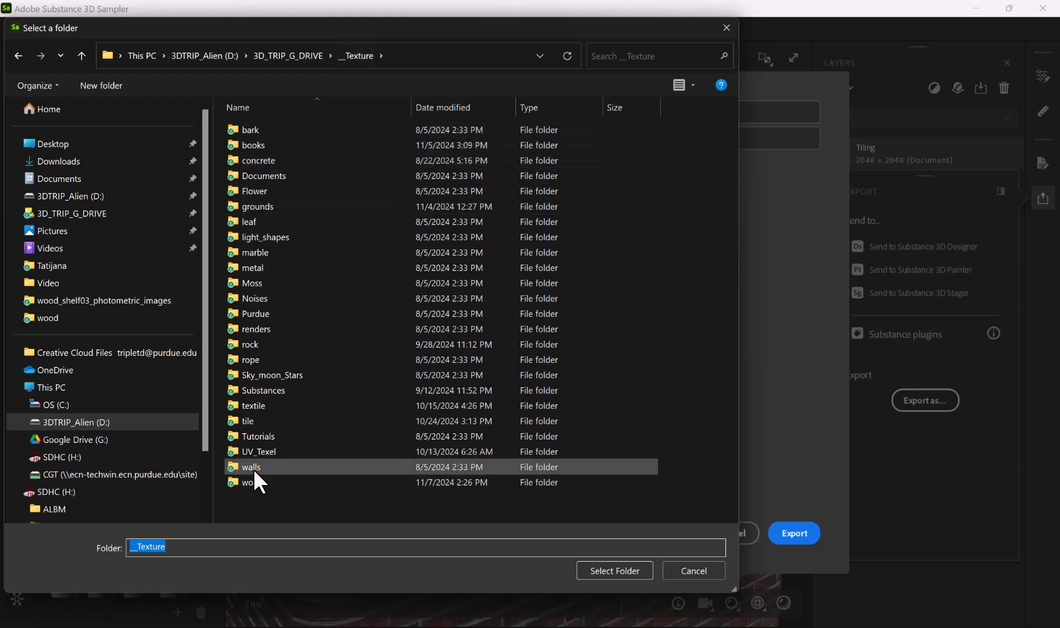
double_click(254, 466)
left_click(256, 127)
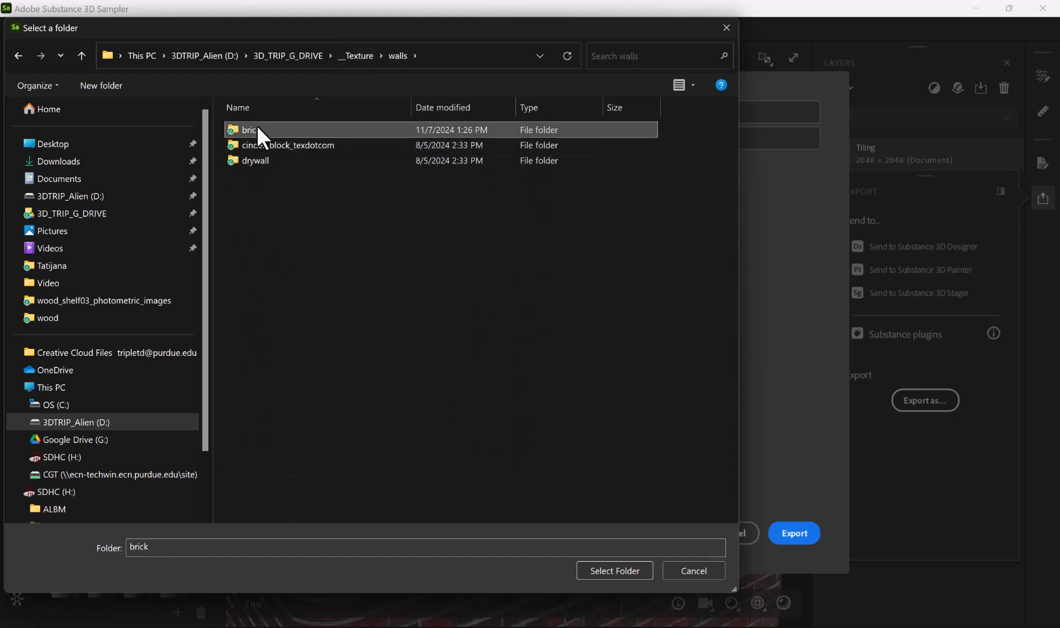
double_click(256, 125)
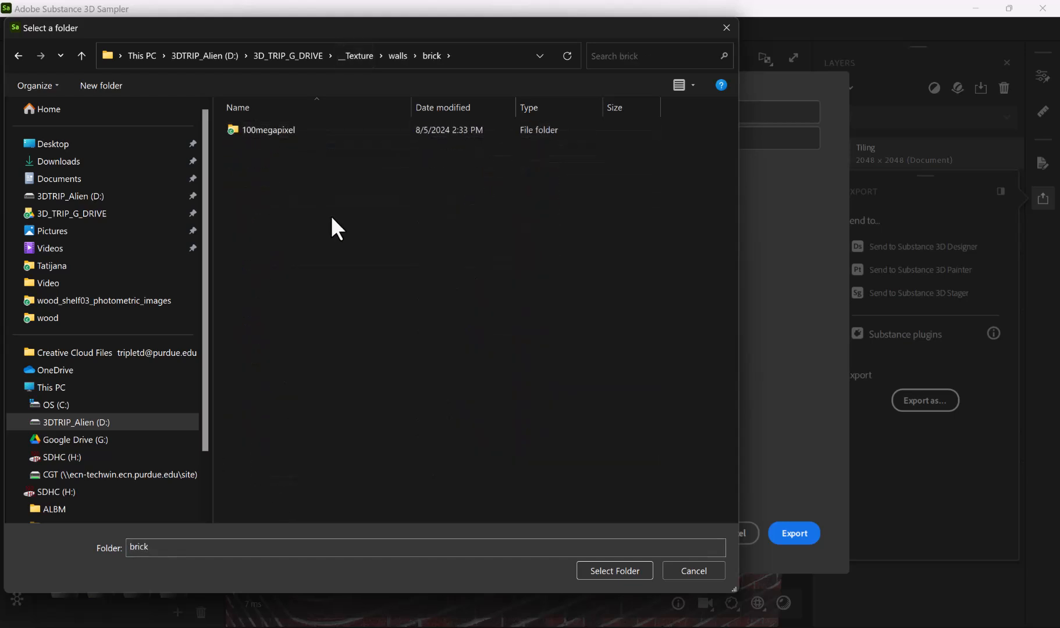
left_click(615, 569)
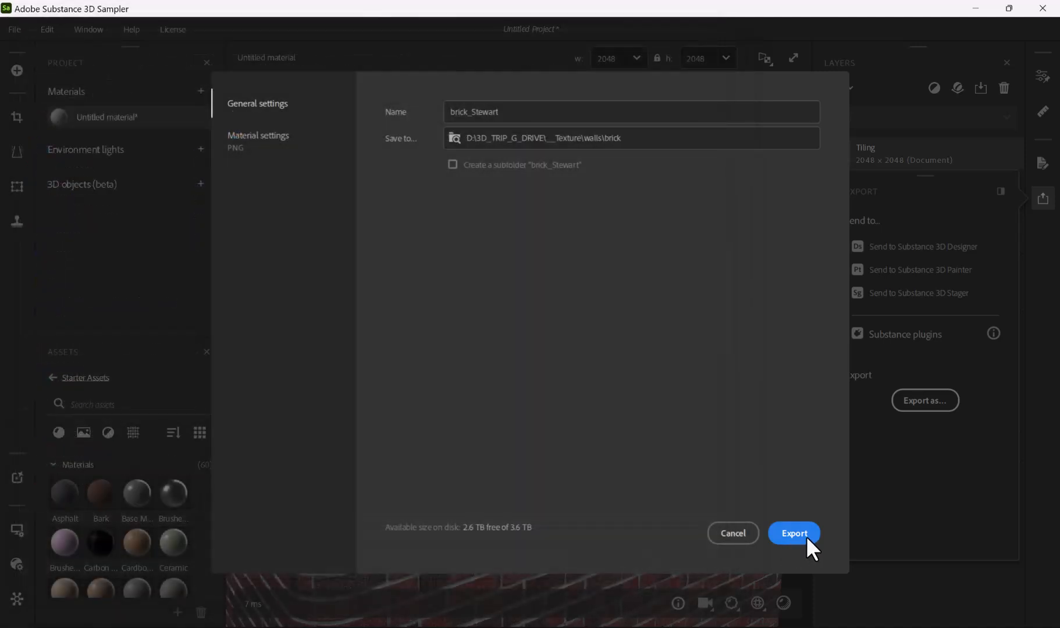
Exclude the Emissive and Displacement channels in the material export settings and export the PNG textures
left_click(261, 137)
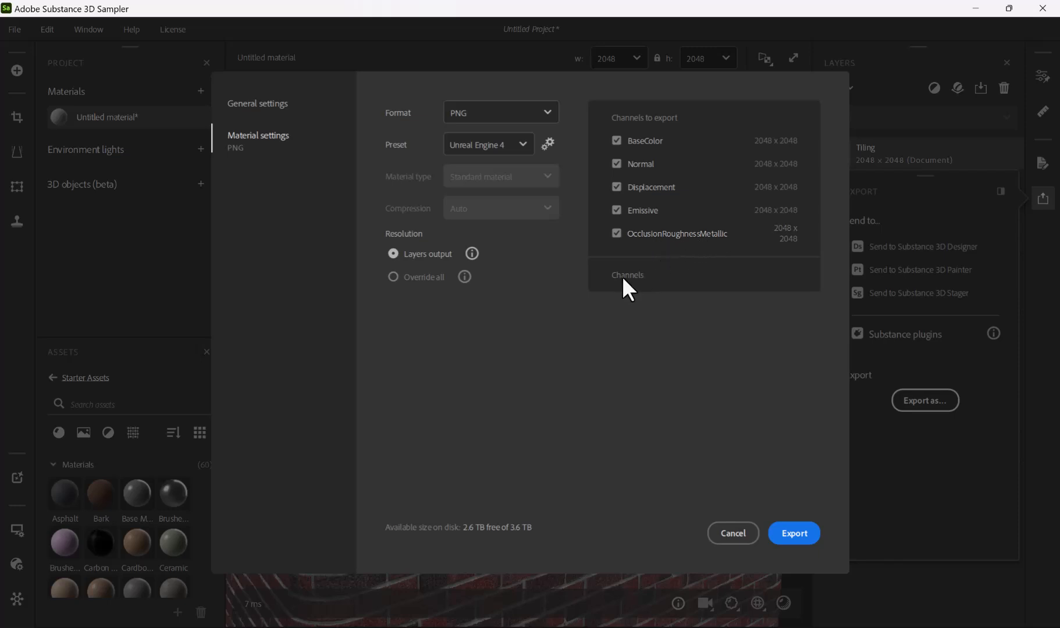
left_click(615, 210)
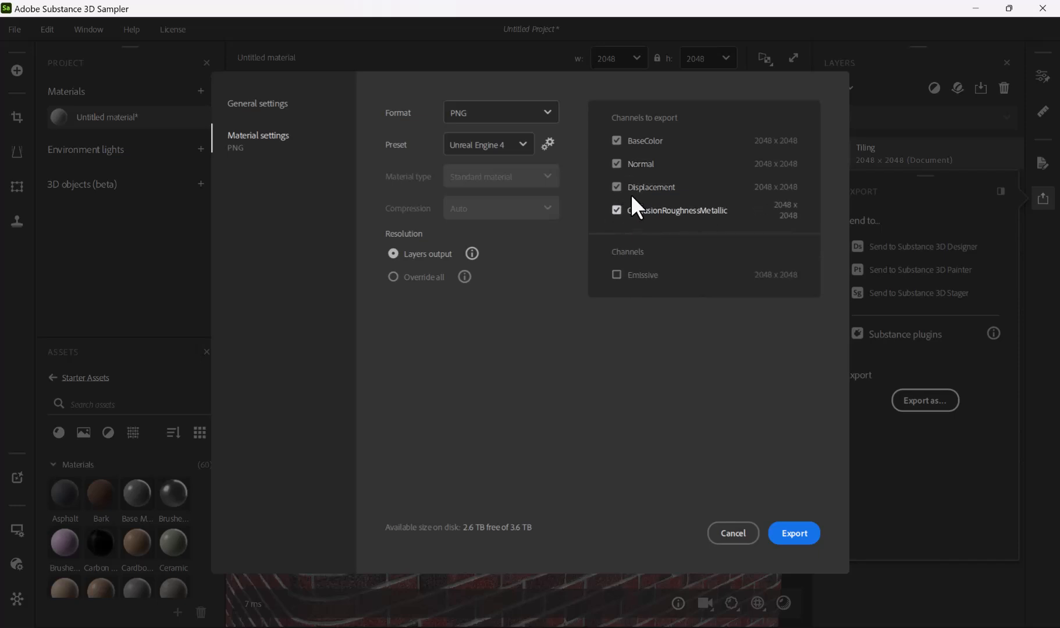
left_click(616, 184)
left_click(616, 186)
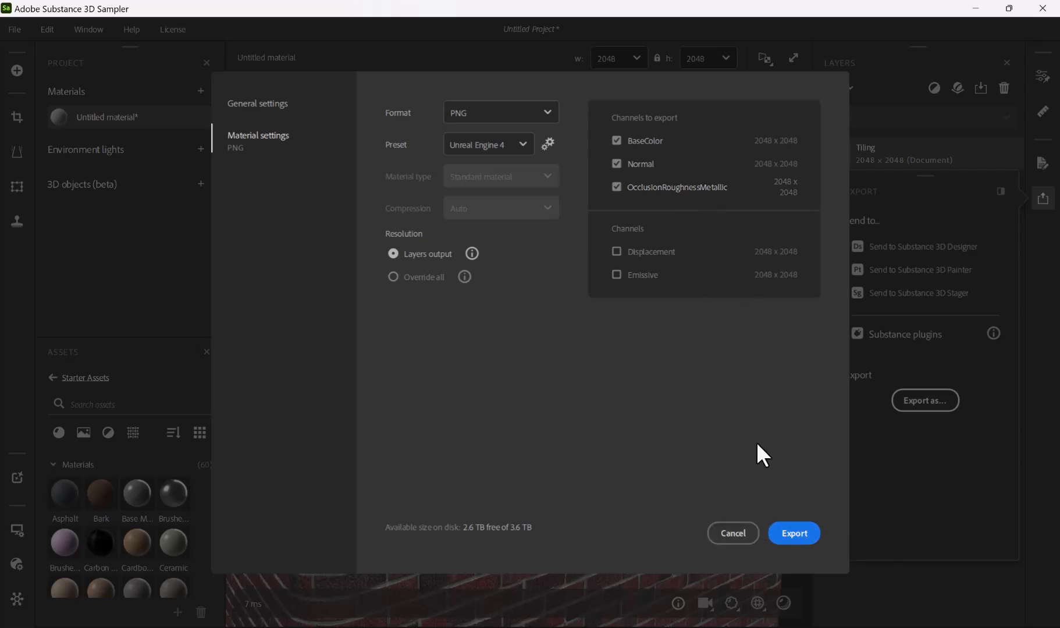
left_click(798, 532)
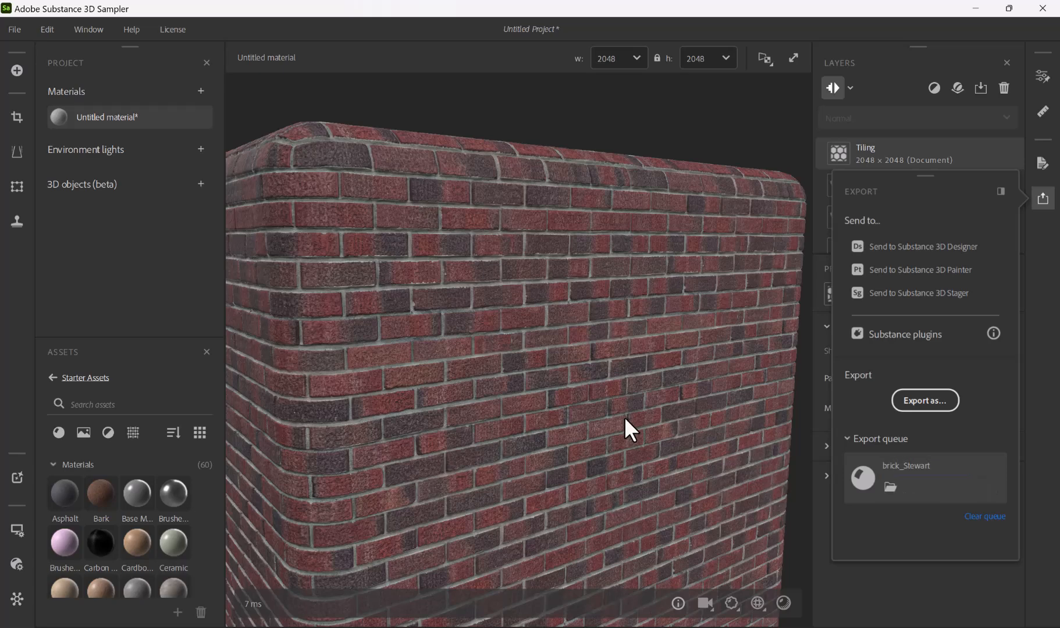
Switch to the brick folder in File Explorer, open brick_Stewart_BaseColor.png and examine its bricks up close
scroll(623, 417, "down", 2)
left_click_drag(640, 456, 637, 450)
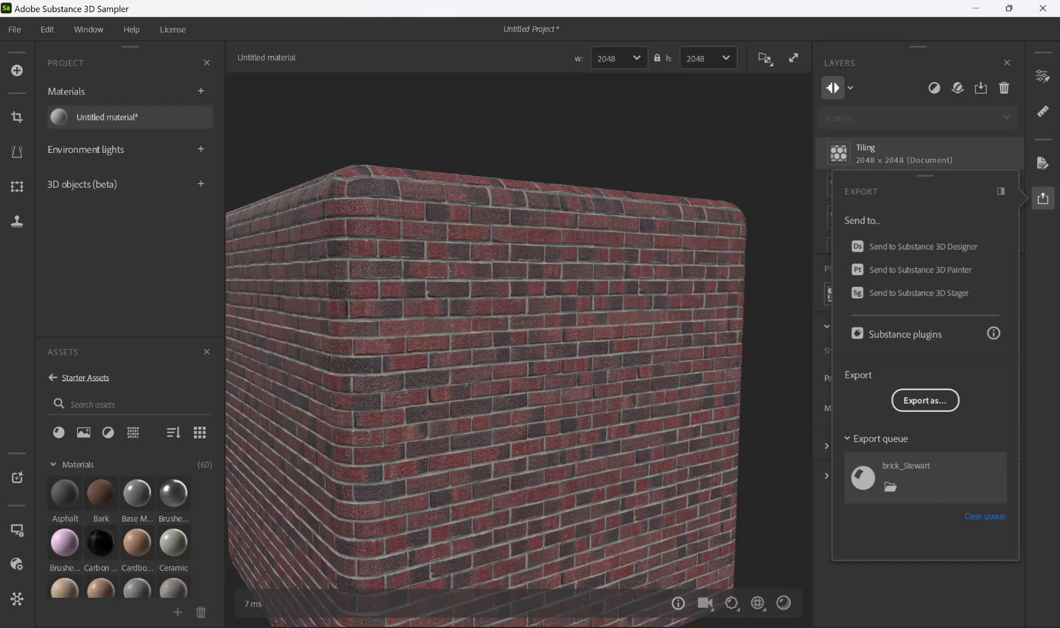
key("alt+Tab")
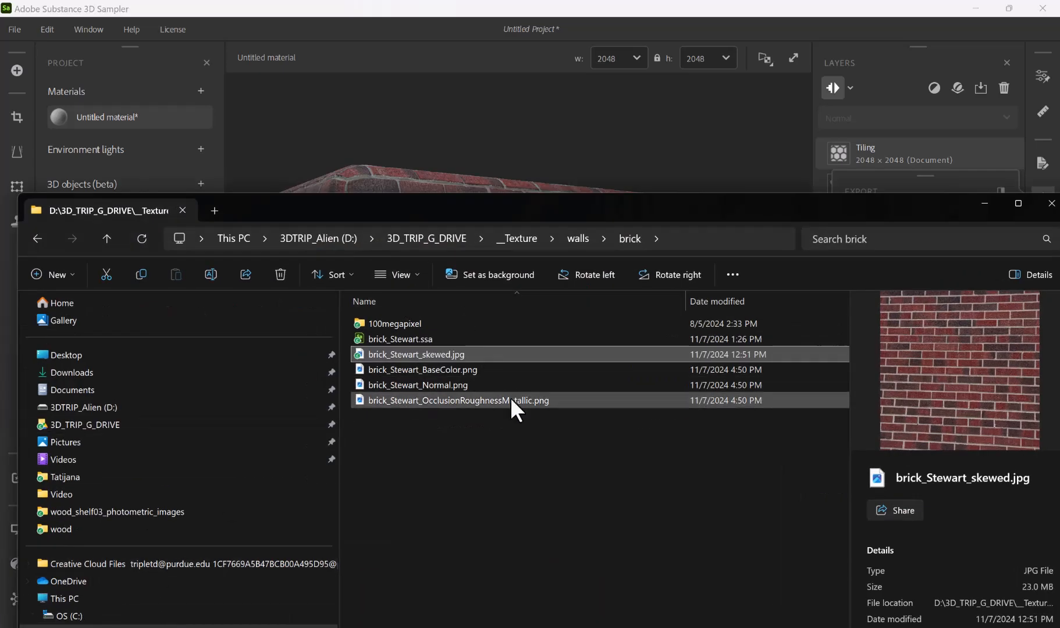
double_click(431, 372)
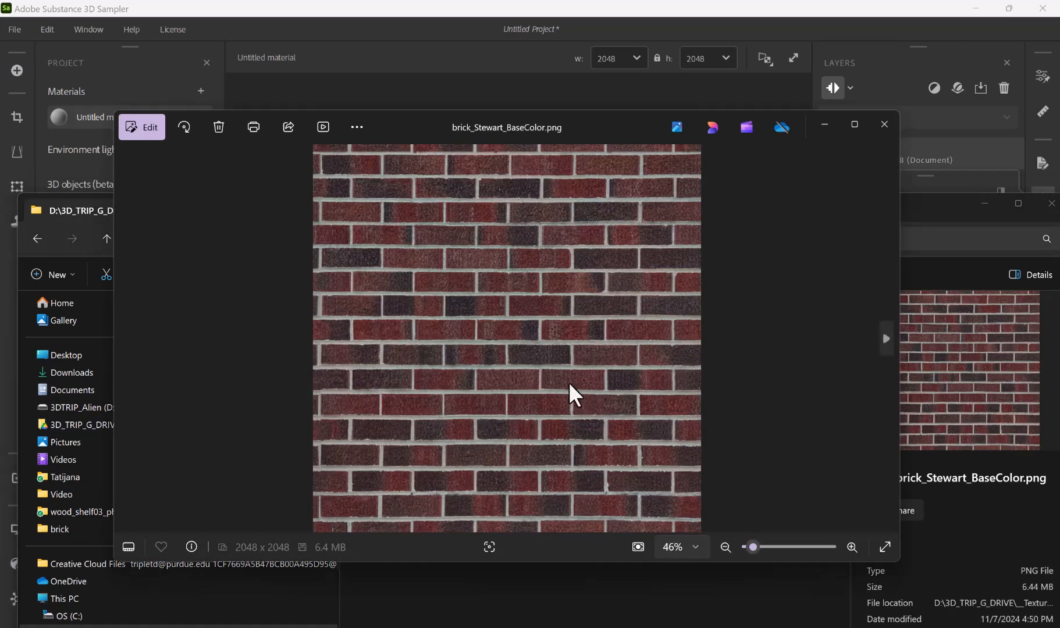
scroll(569, 384, "up", 5)
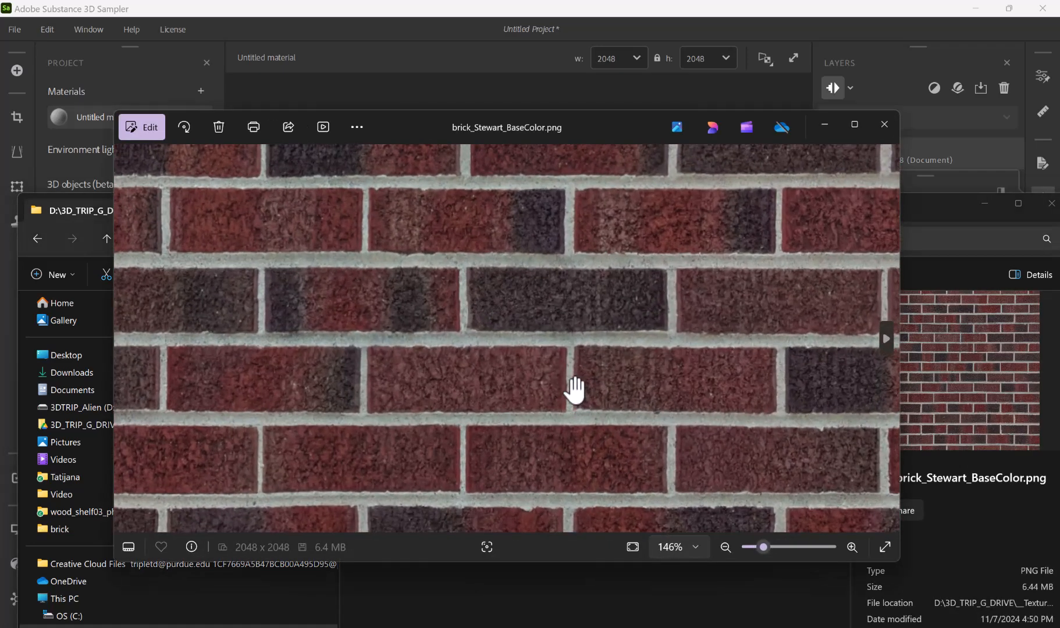
Close the base color image and open brick_Stewart_Normal.png to examine the bricks and mortar joints of the normal map up close
scroll(573, 387, "down", 5)
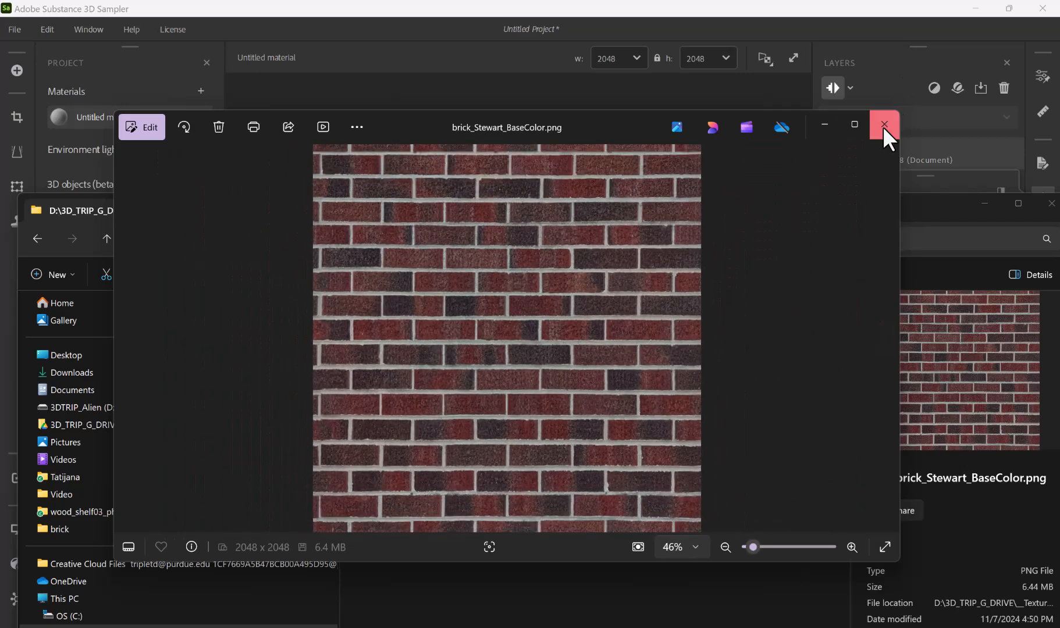
left_click(884, 127)
double_click(400, 386)
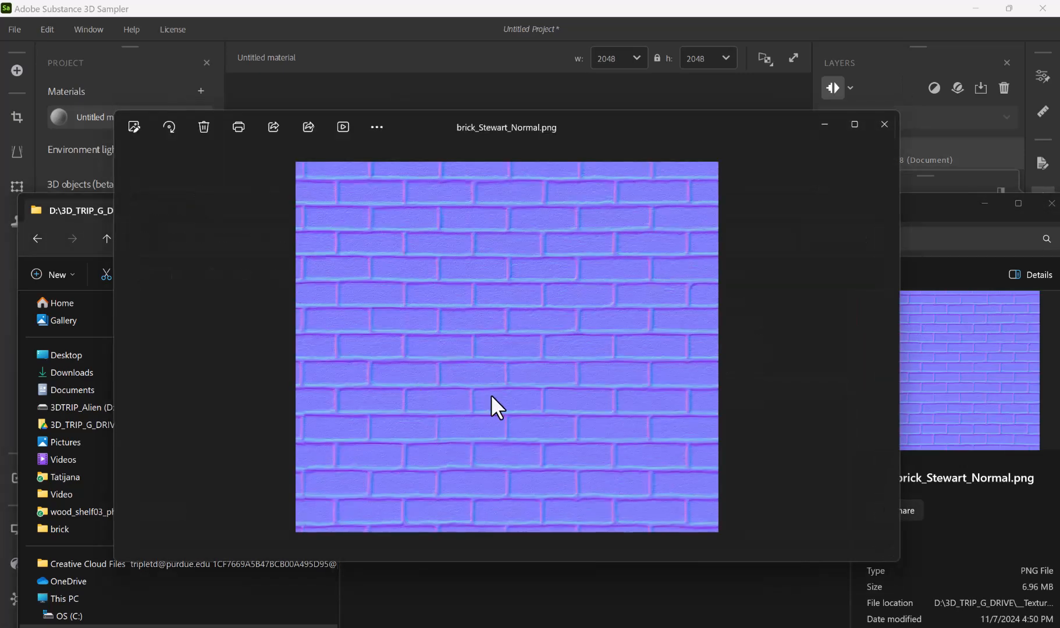
scroll(480, 401, "up", 2)
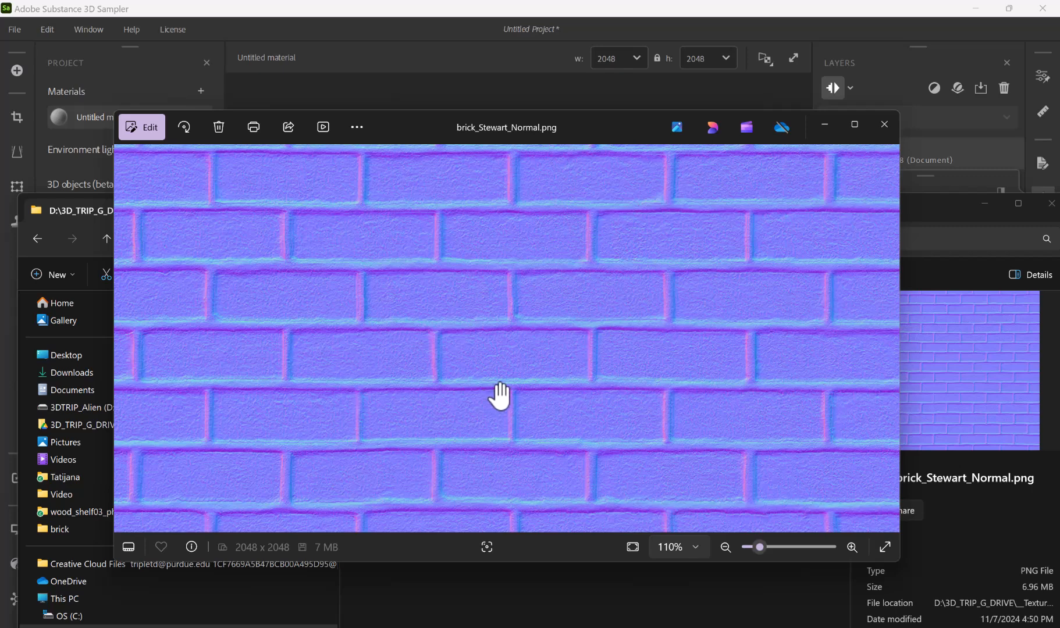
scroll(499, 396, "down", 4)
scroll(524, 412, "down", 3)
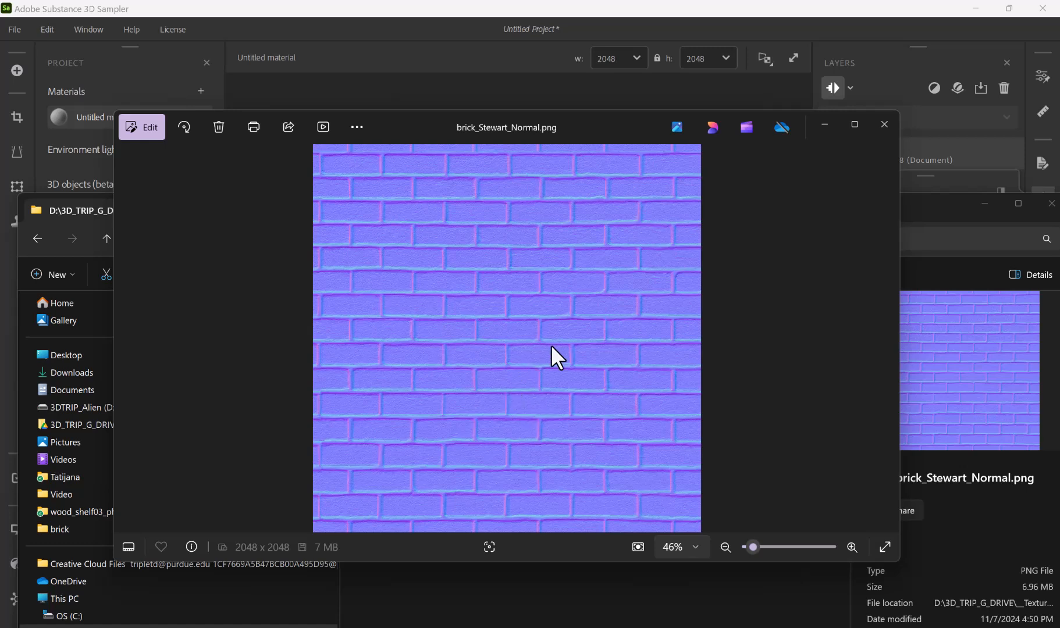
left_click(885, 126)
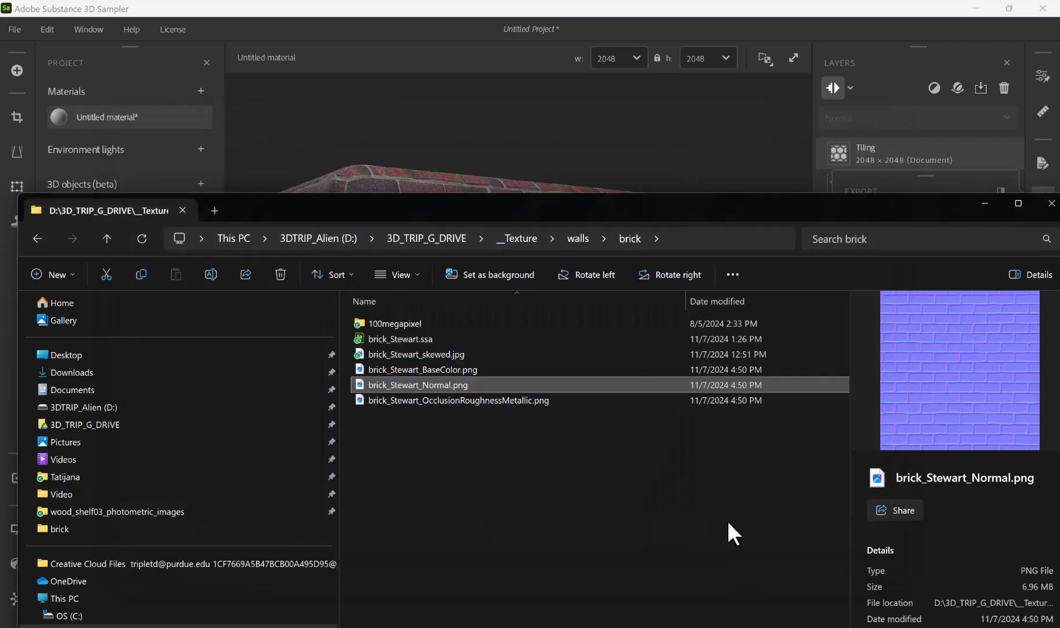
Open brick_Stewart_OcclusionRoughnessMetallic.png from the brick folder and examine the packed texture map up close
double_click(420, 400)
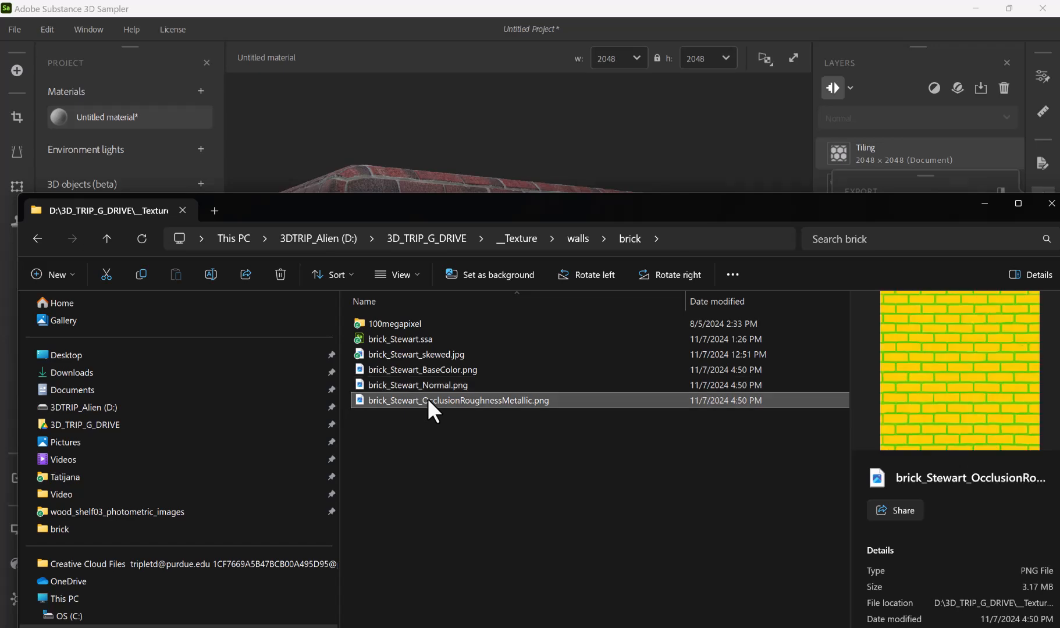
scroll(492, 355, "up", 5)
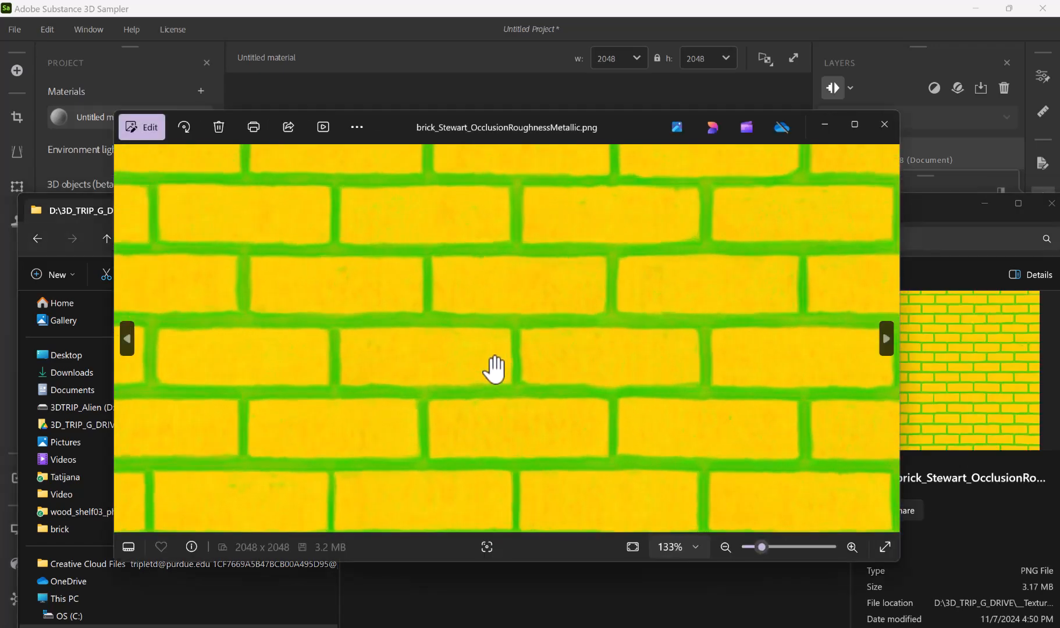
scroll(494, 365, "down", 5)
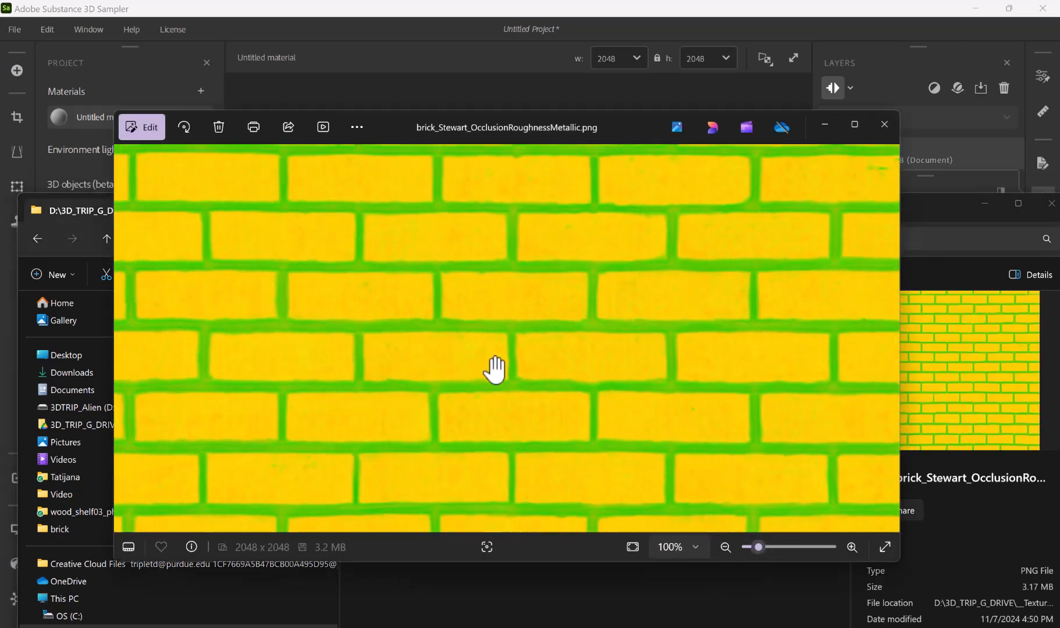